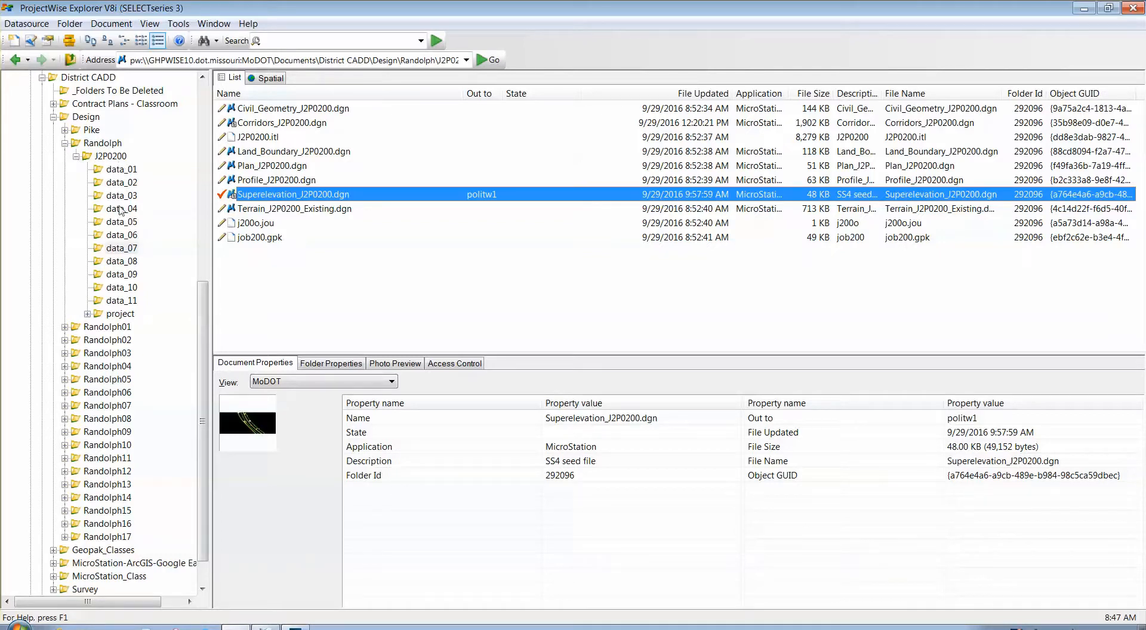
# Select Superelevation_J2P0200.dgn in the data_07 folder and switch to the drawing open in Power GEOPAK
pyautogui.click(117, 249)
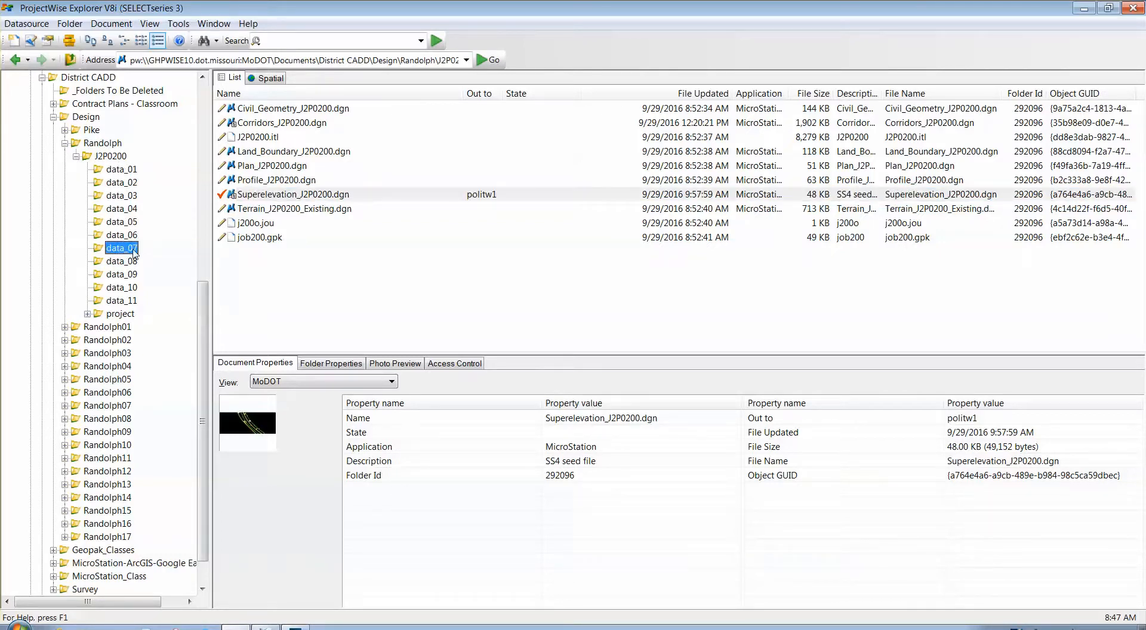
pyautogui.click(273, 197)
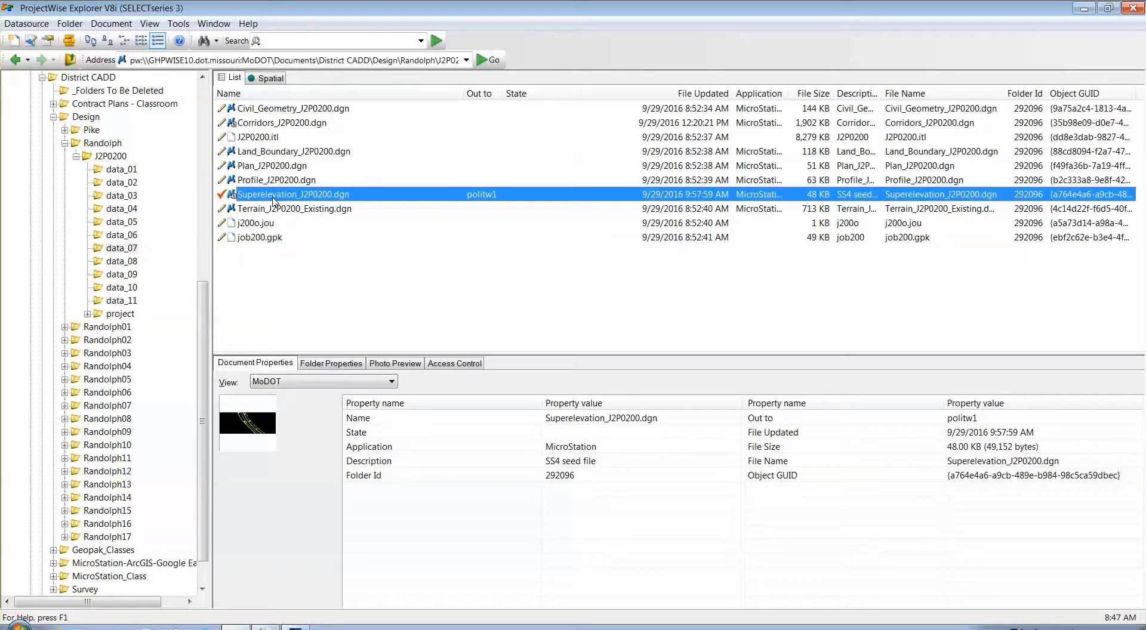
pyautogui.click(1083, 8)
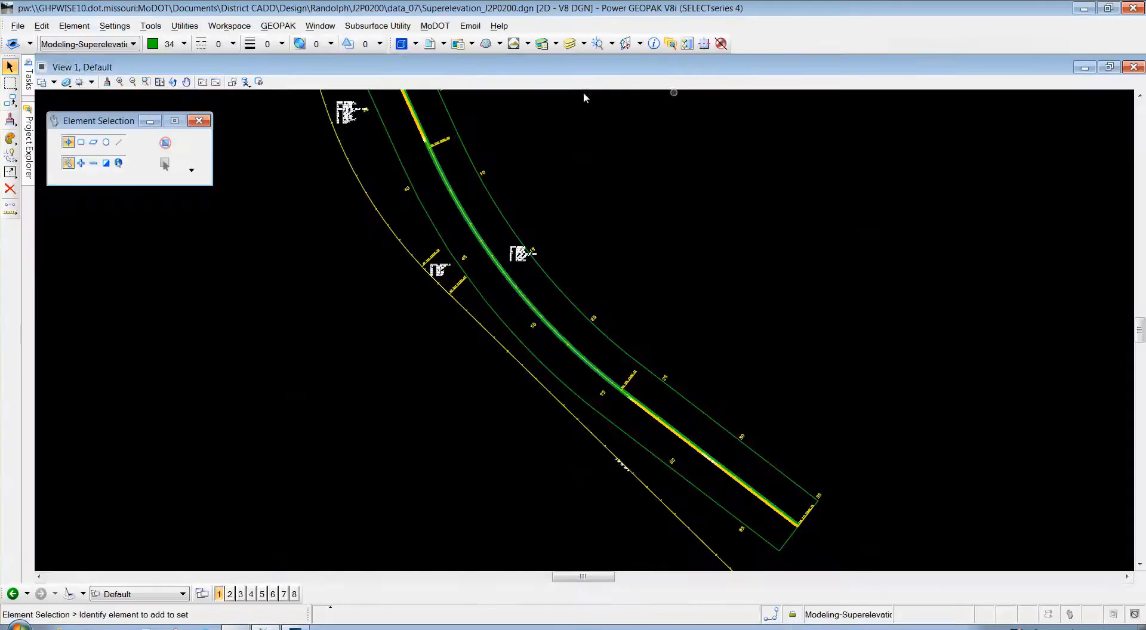
# Examine the existing superelevation shading and stationing along the shorter curved alignment, including the area around its PC station
pyautogui.scroll(-5, 471, 280)
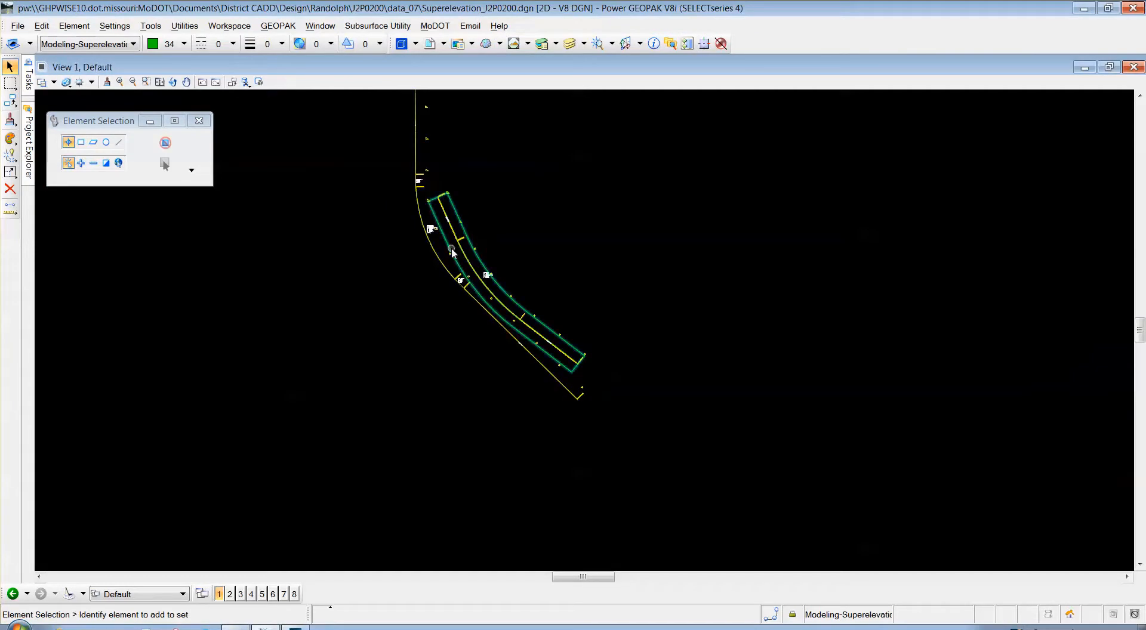
pyautogui.scroll(4, 449, 214)
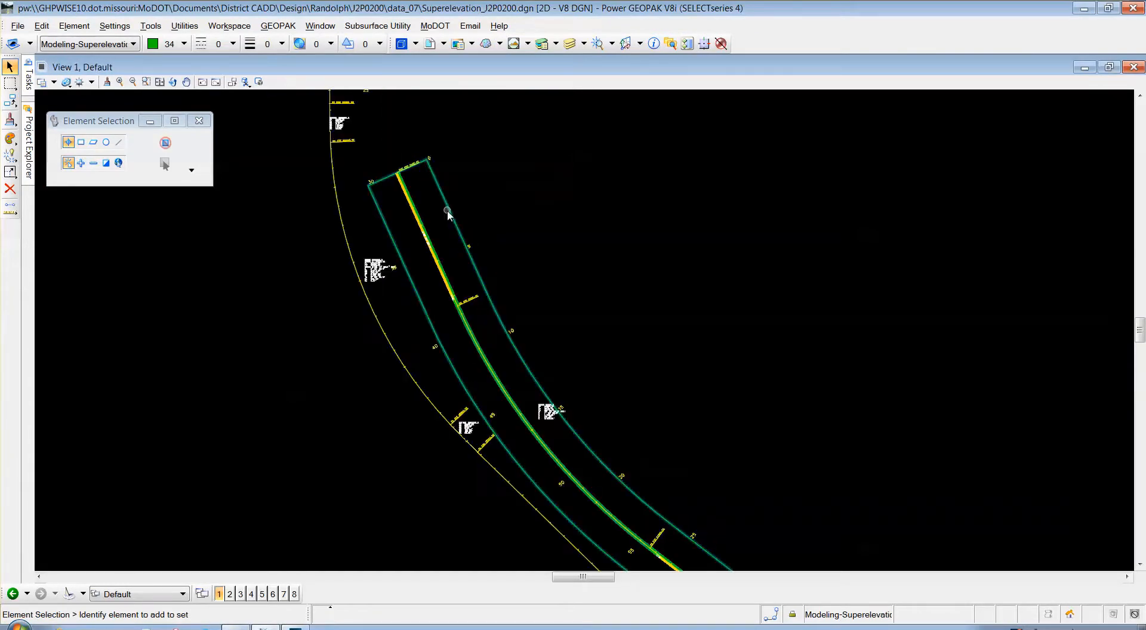
pyautogui.scroll(4, 449, 215)
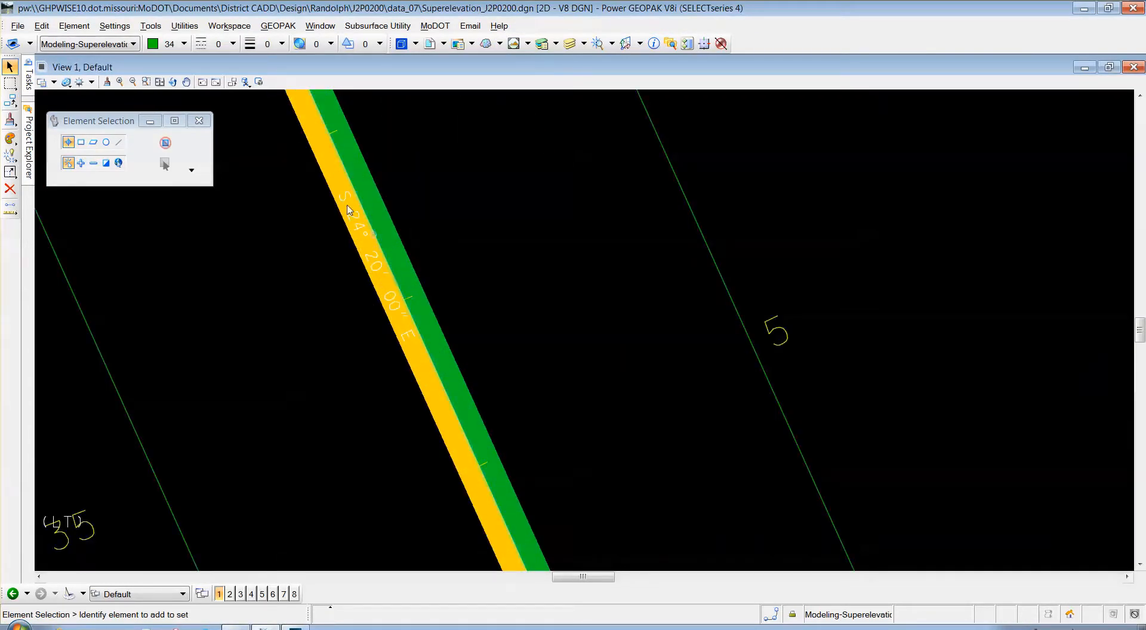
pyautogui.scroll(-5, 440, 284)
pyautogui.scroll(5, 506, 455)
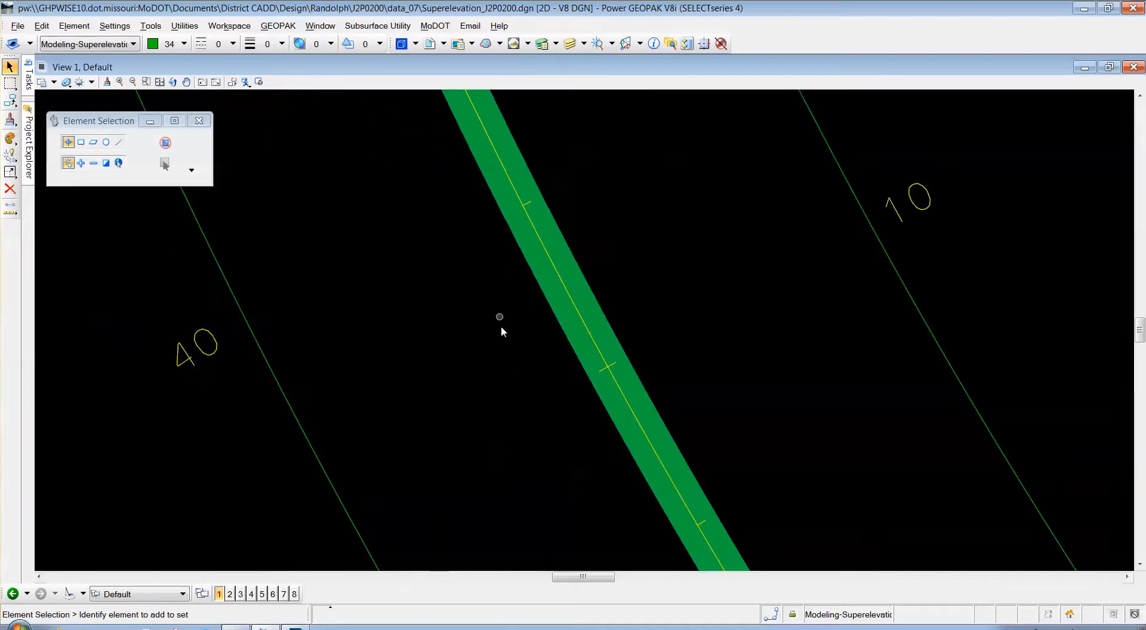
pyautogui.scroll(-3, 474, 167)
pyautogui.scroll(3, 463, 136)
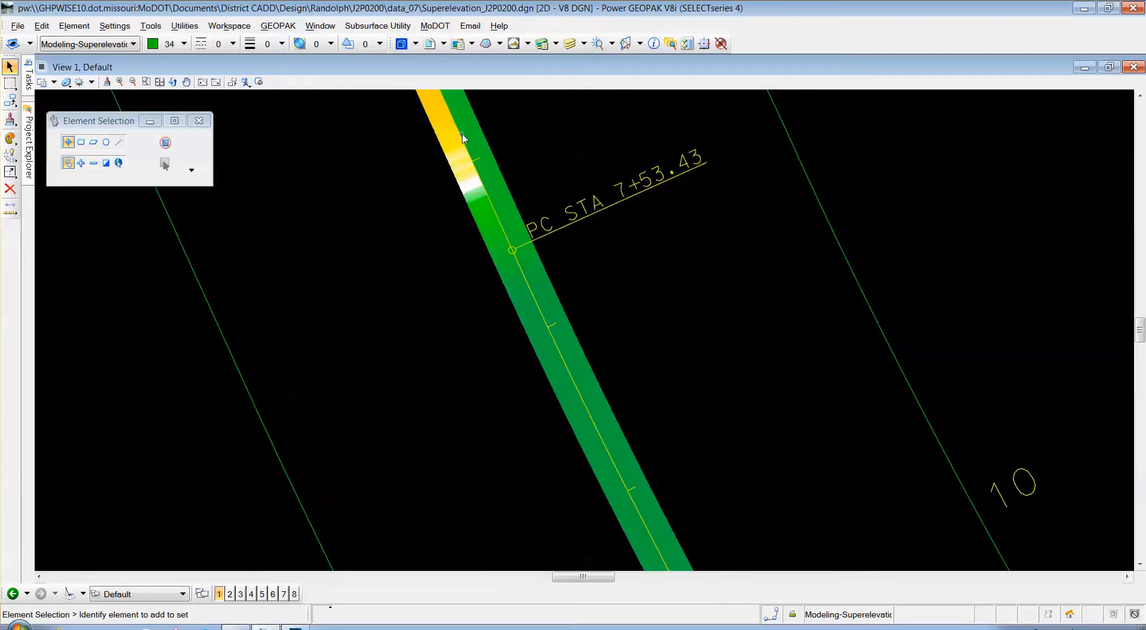
pyautogui.scroll(-4, 374, 230)
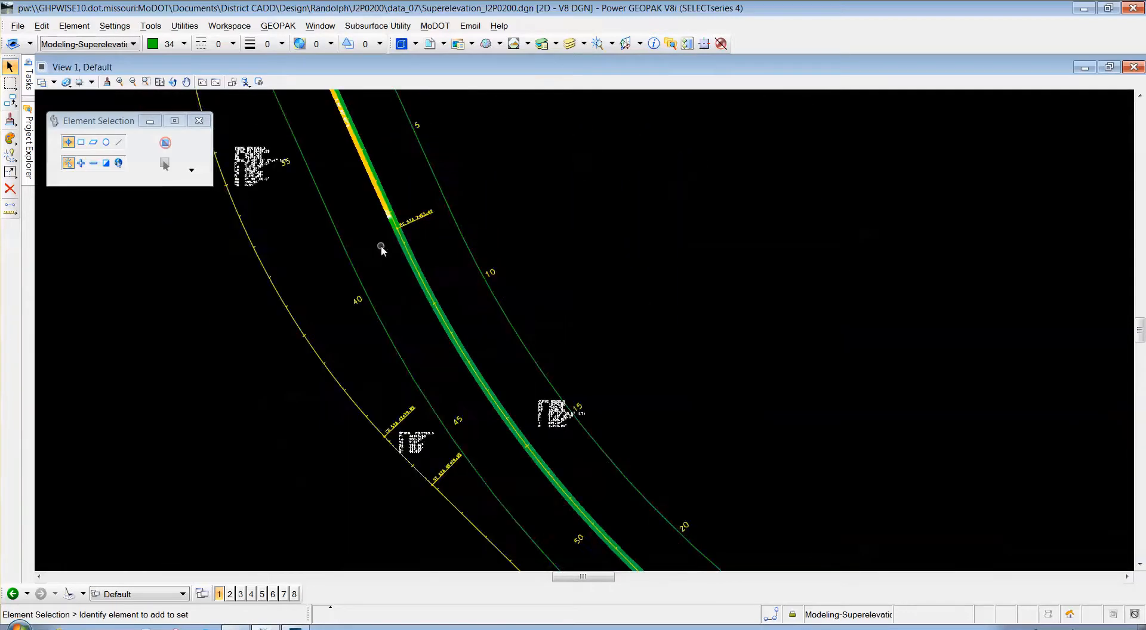
pyautogui.scroll(-3, 380, 245)
pyautogui.scroll(-2, 591, 284)
pyautogui.scroll(-2, 607, 287)
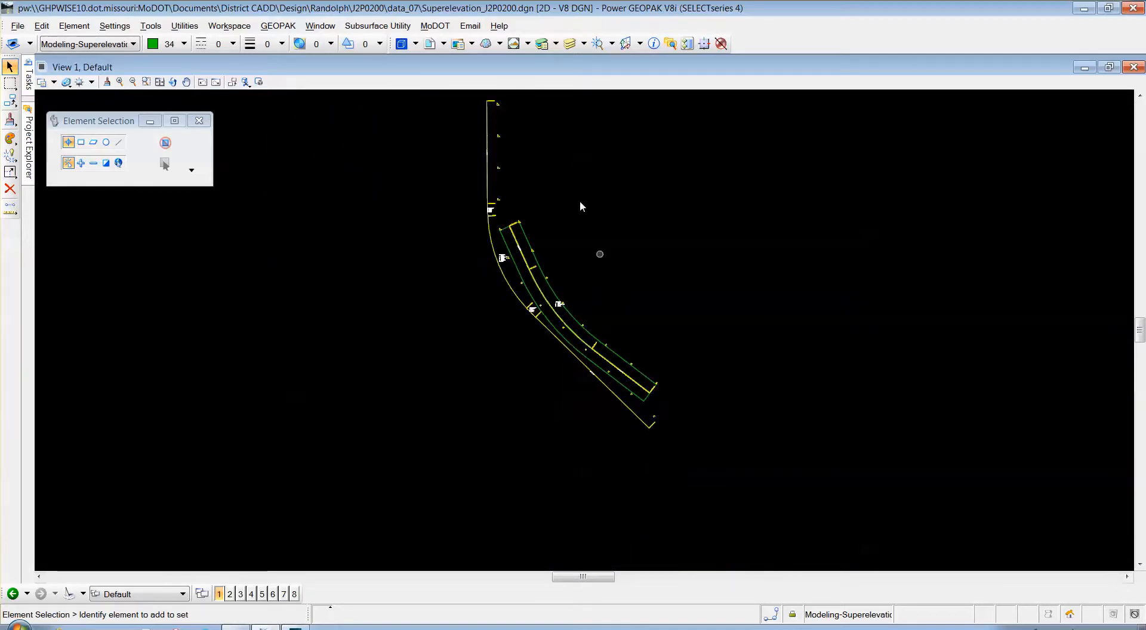
# Review which design files are attached as references to the superelevation drawing
pyautogui.scroll(2, 557, 129)
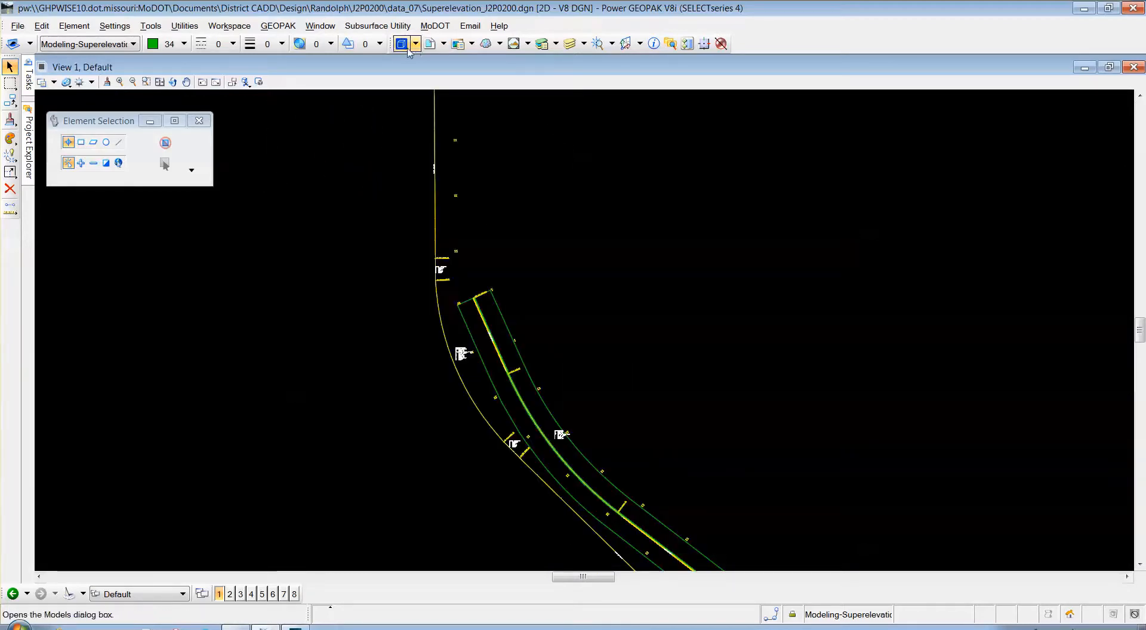
pyautogui.click(430, 43)
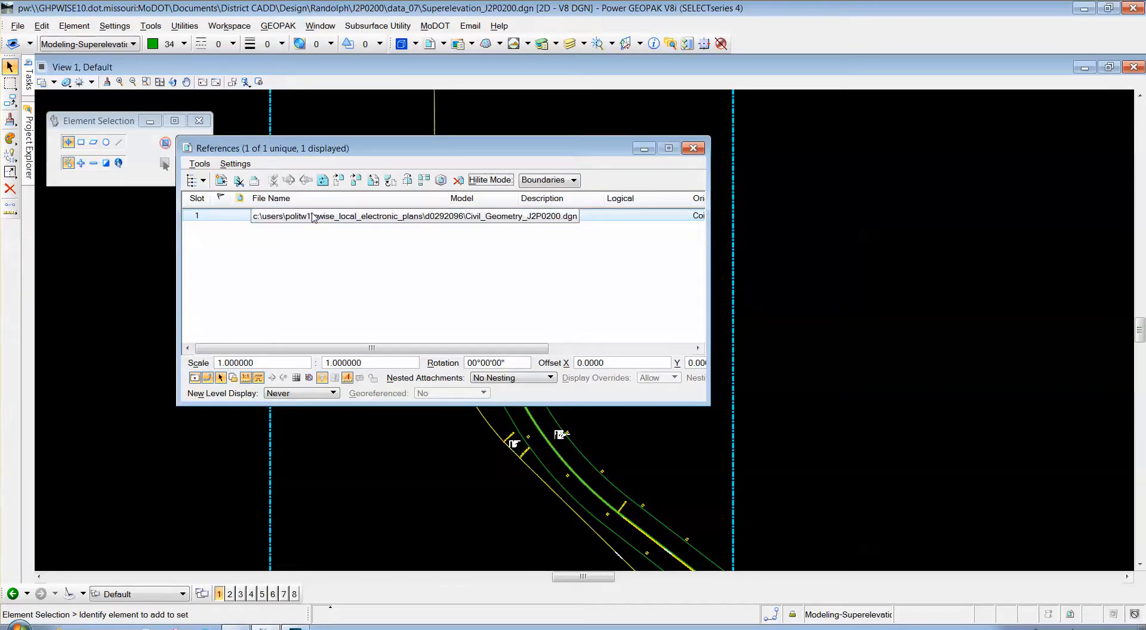
pyautogui.click(693, 148)
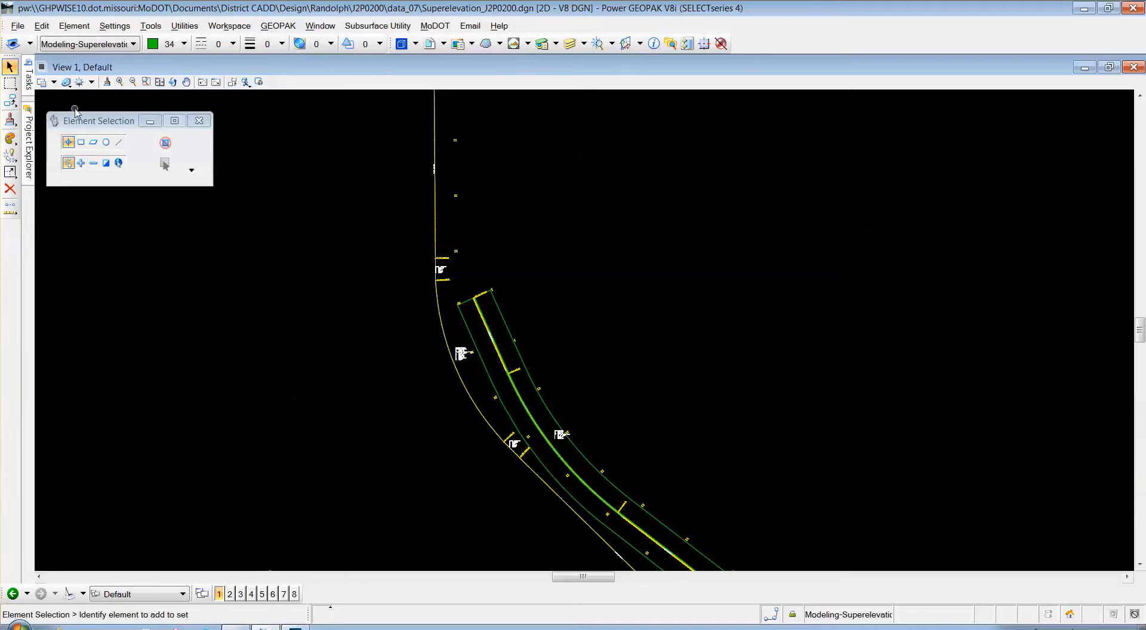
# Start creating superelevation sections from the Corridor Modeling tools and name the section Route63
pyautogui.moveTo(32, 84)
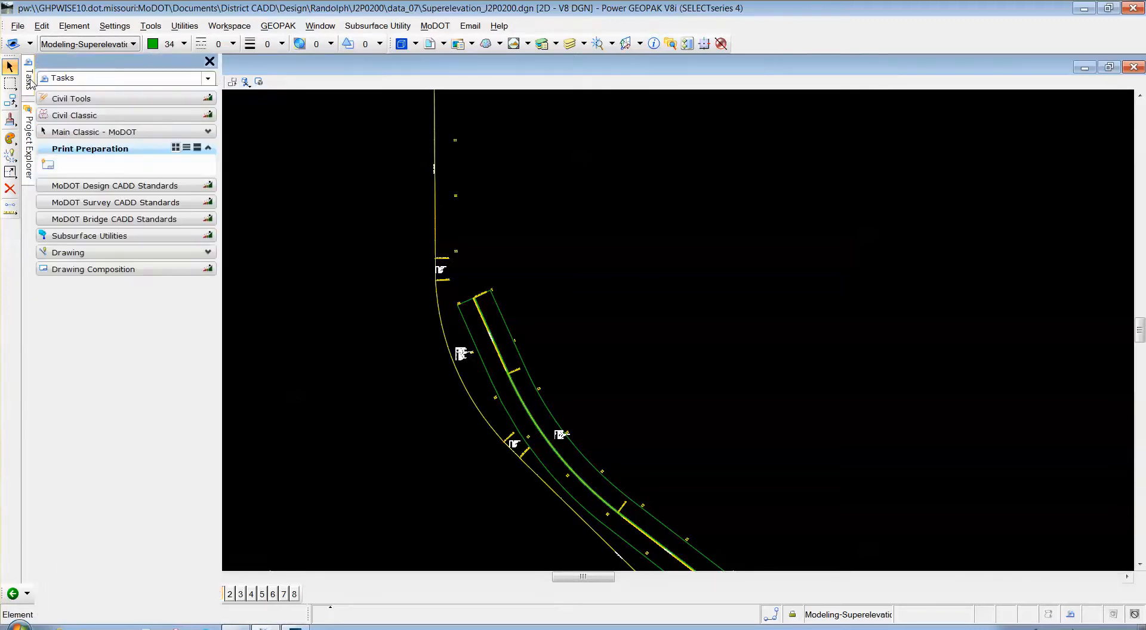
pyautogui.click(108, 102)
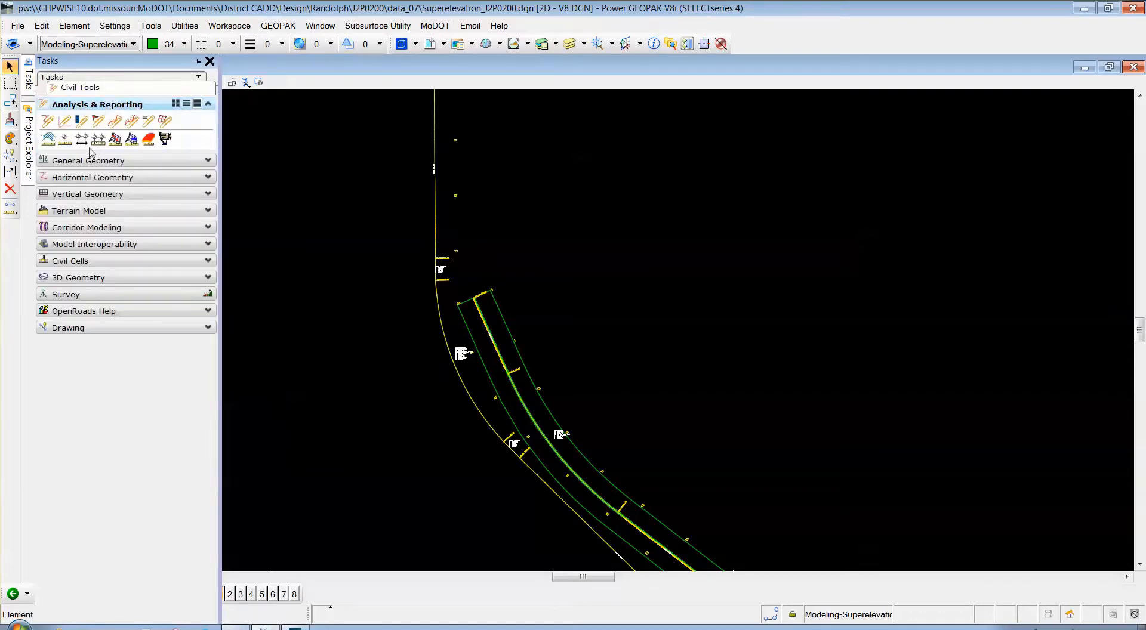
pyautogui.click(84, 230)
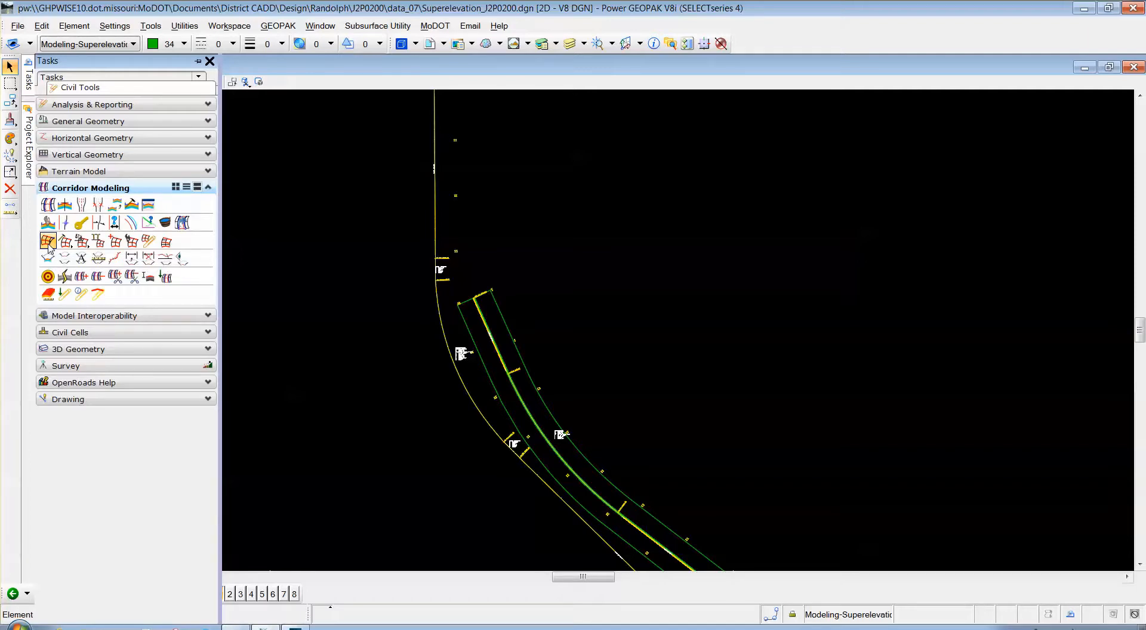
pyautogui.click(48, 243)
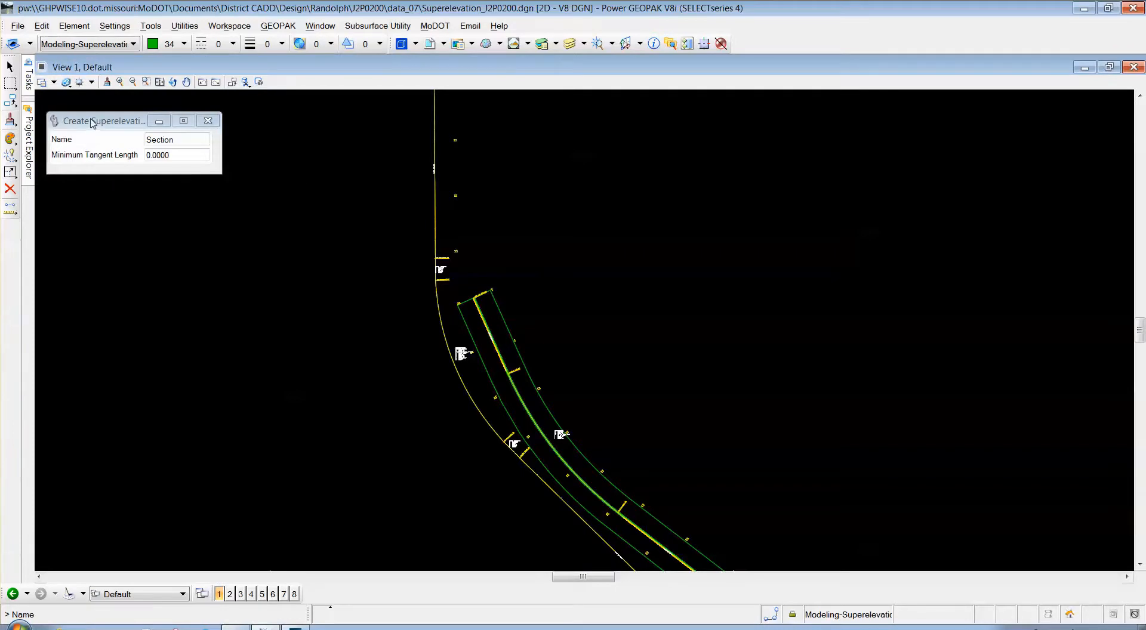
pyautogui.moveTo(94, 122); pyautogui.dragTo(151, 130)
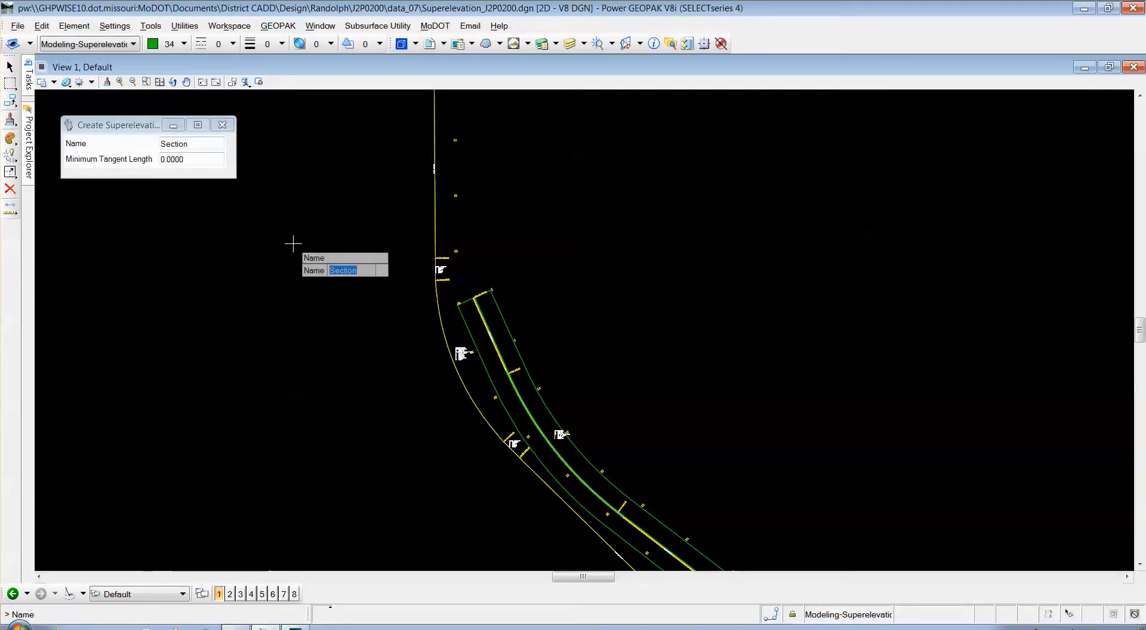
pyautogui.write('Route63')
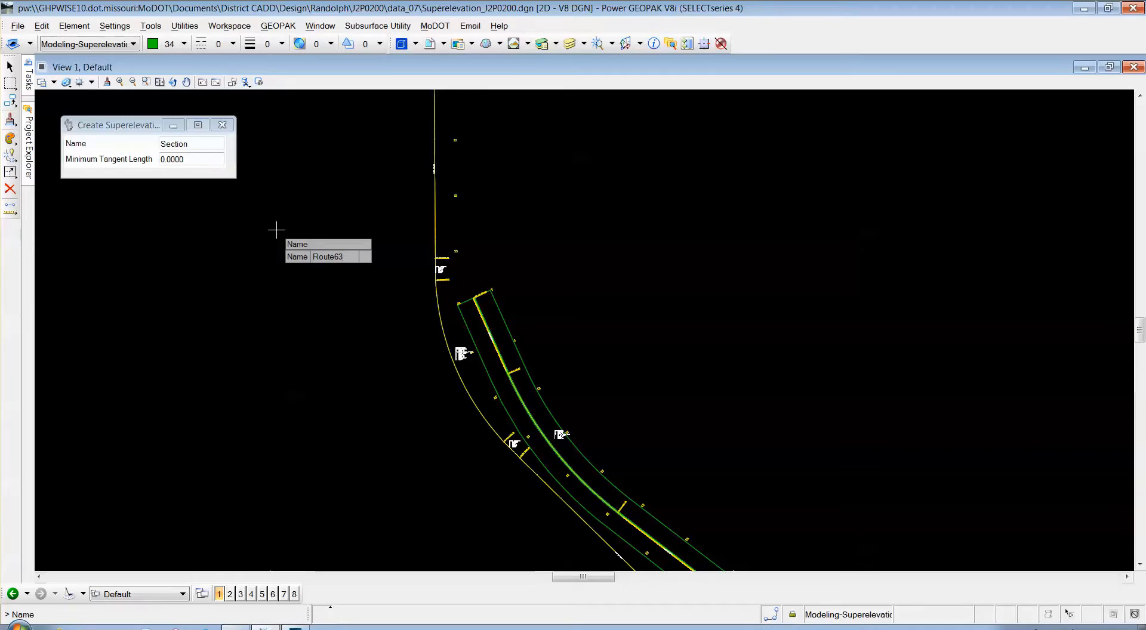
pyautogui.press('Return')
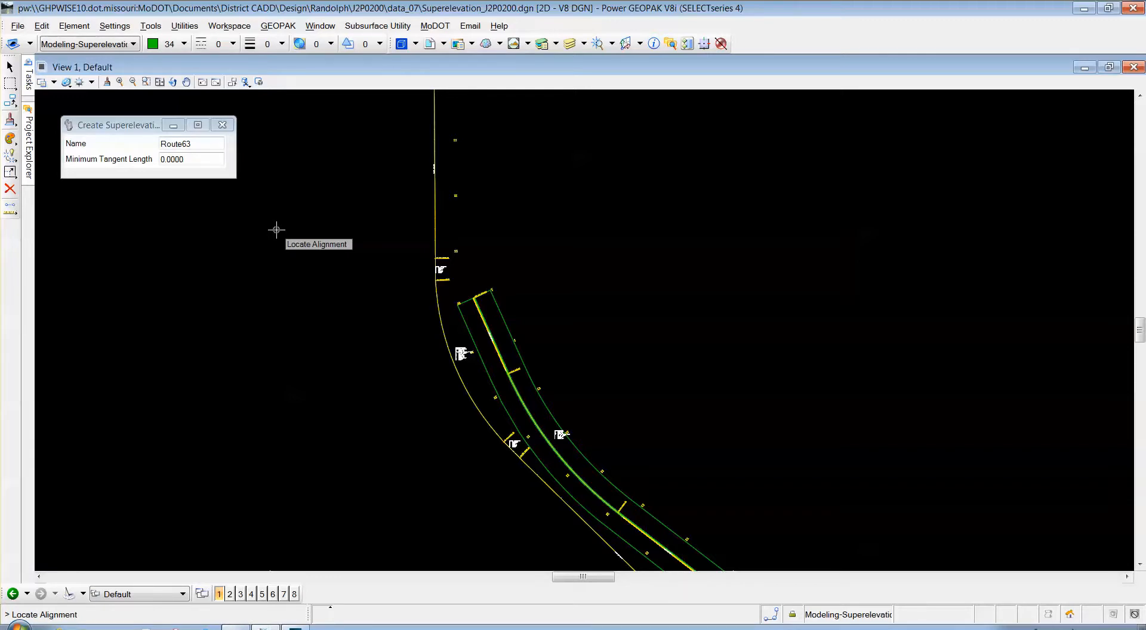
# Choose the long outer yellow alignment for the superelevation section and lock the section's start to the alignment's beginning
pyautogui.click(434, 189)
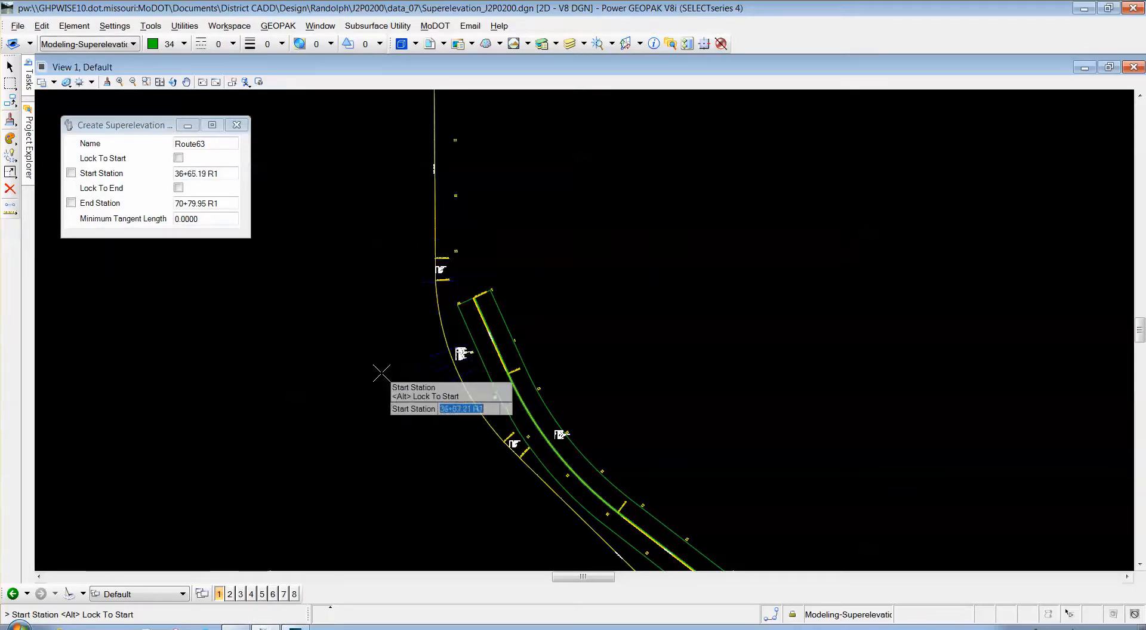
pyautogui.scroll(-1, 313, 347)
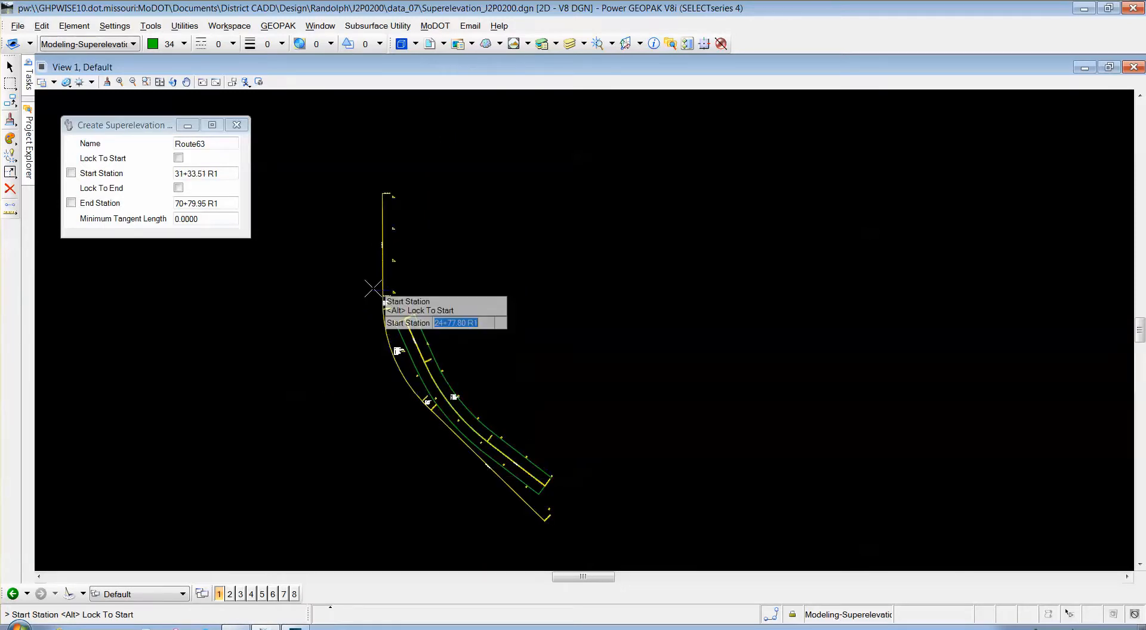
pyautogui.scroll(1, 329, 352)
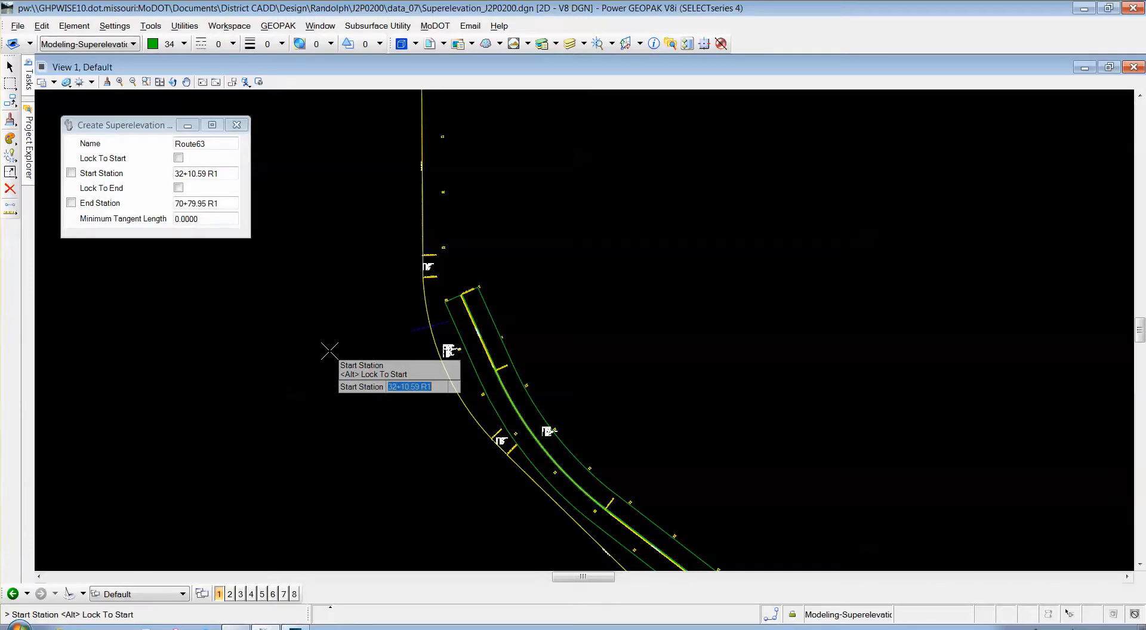
pyautogui.press('alt')
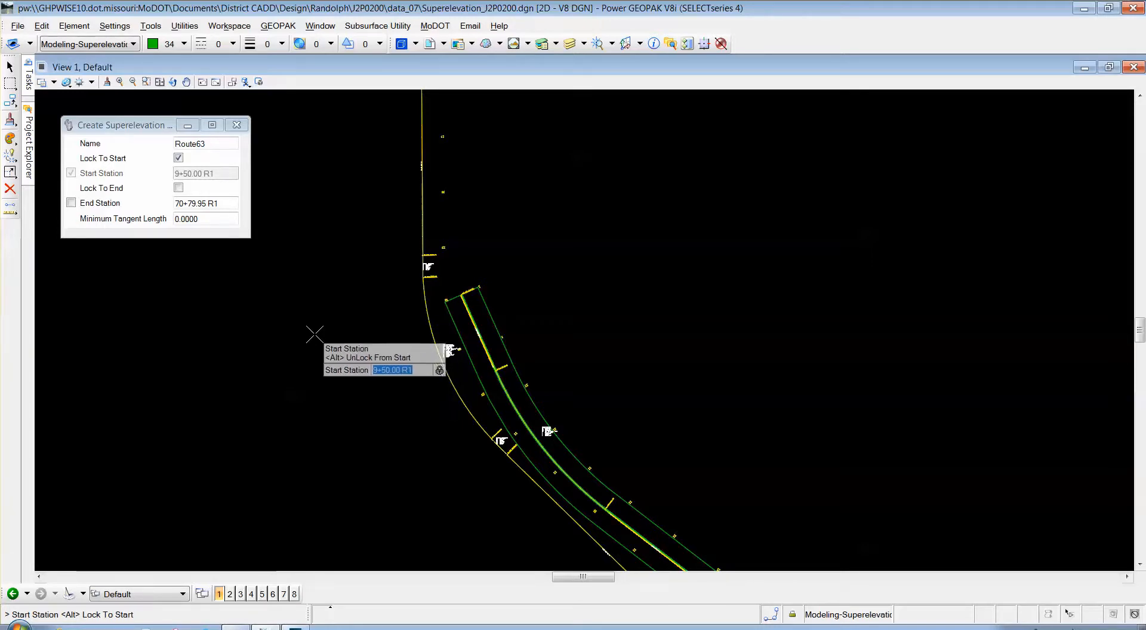
pyautogui.click(315, 335)
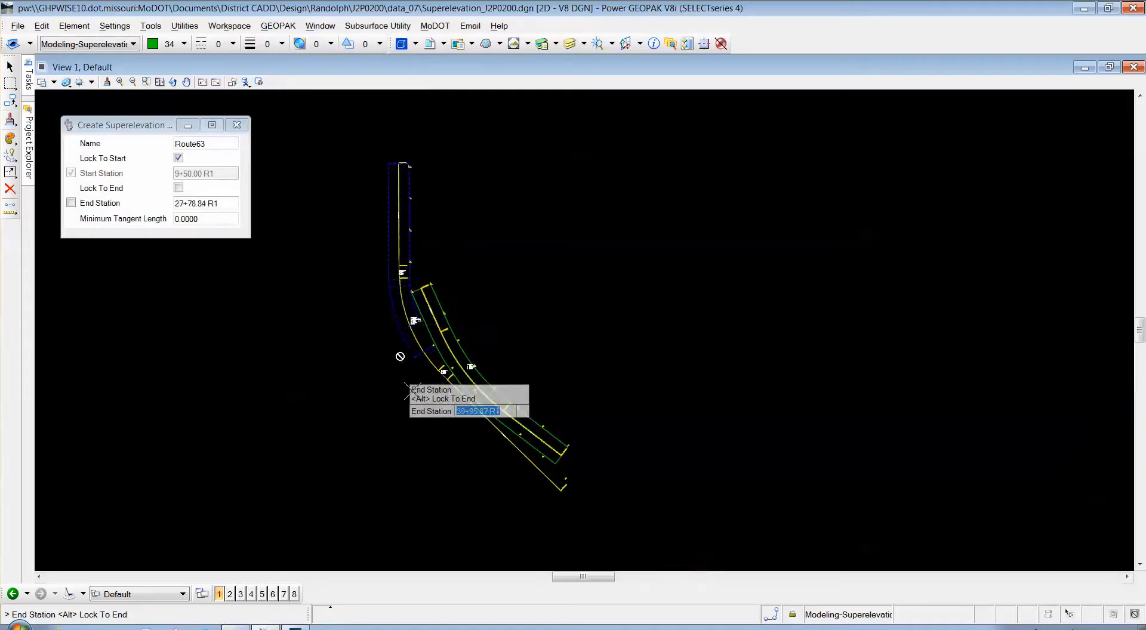
# Set the section's end station to 70+79.95 R1 at the alignment's end and accept a minimum tangent length of 0.0000
pyautogui.scroll(5, 582, 505)
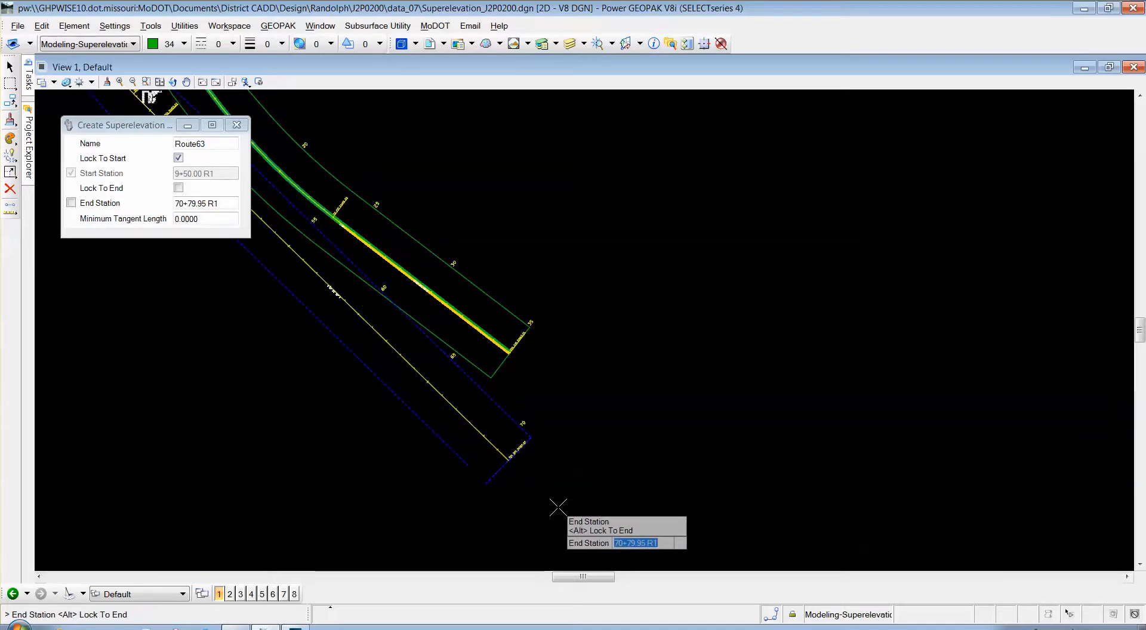
pyautogui.click(559, 507)
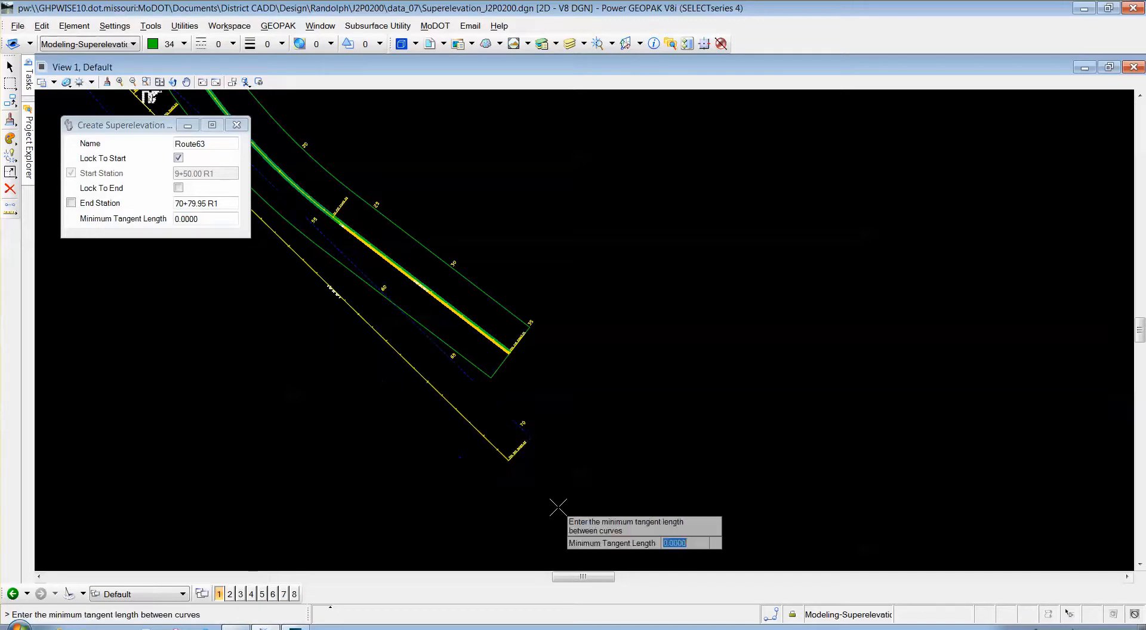
pyautogui.scroll(-1, 416, 467)
pyautogui.scroll(-1, 416, 467)
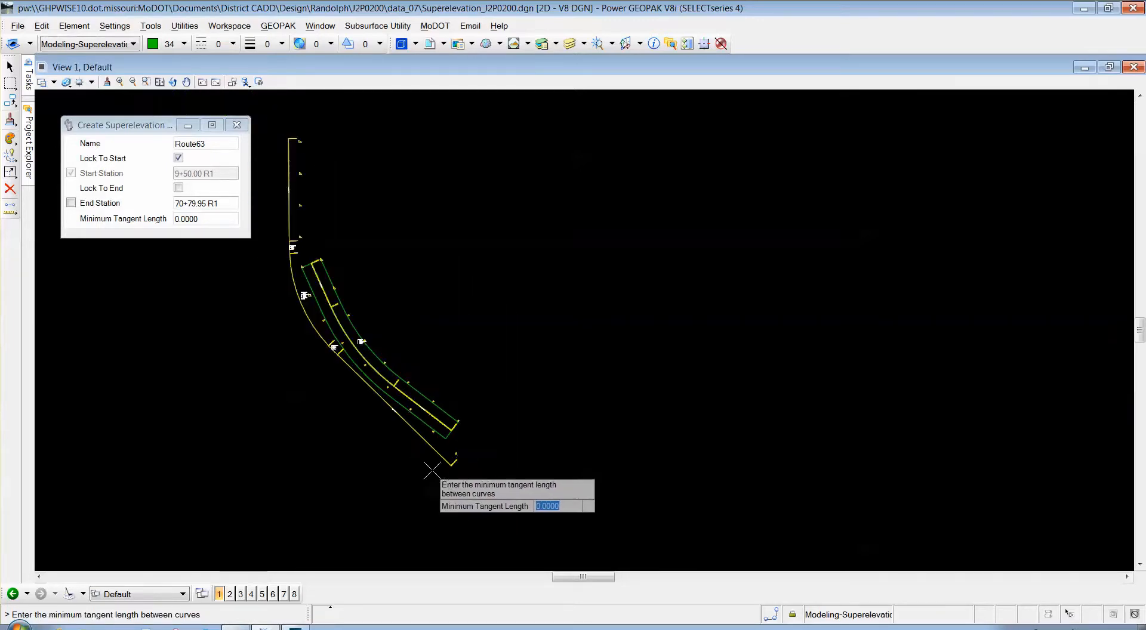
pyautogui.scroll(-1, 504, 373)
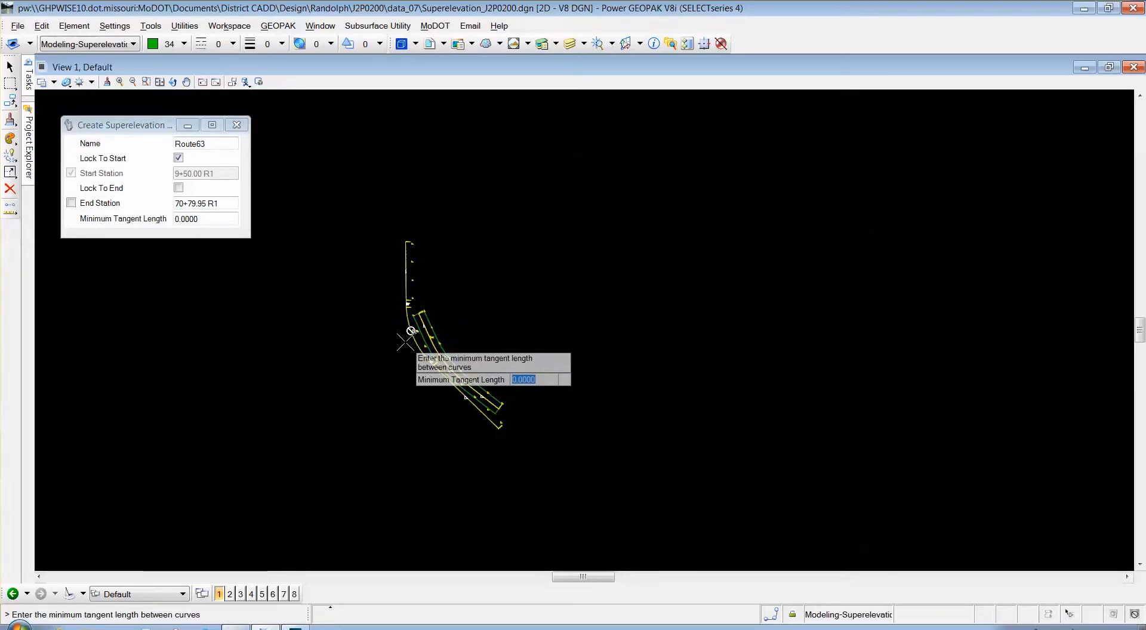
pyautogui.scroll(2, 408, 335)
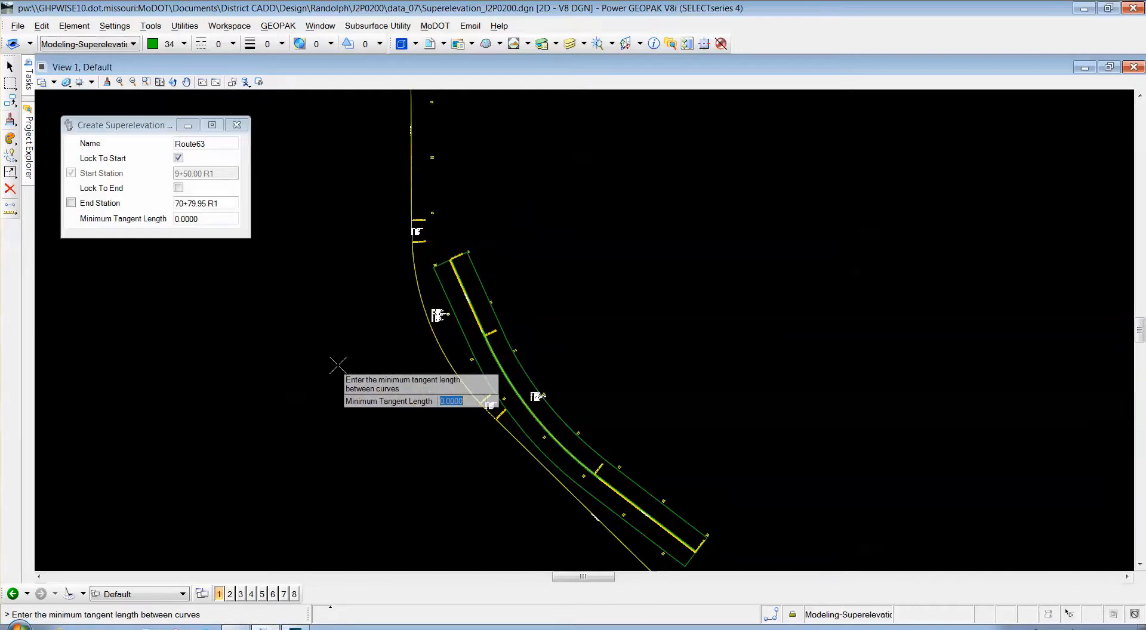
pyautogui.scroll(2, 334, 366)
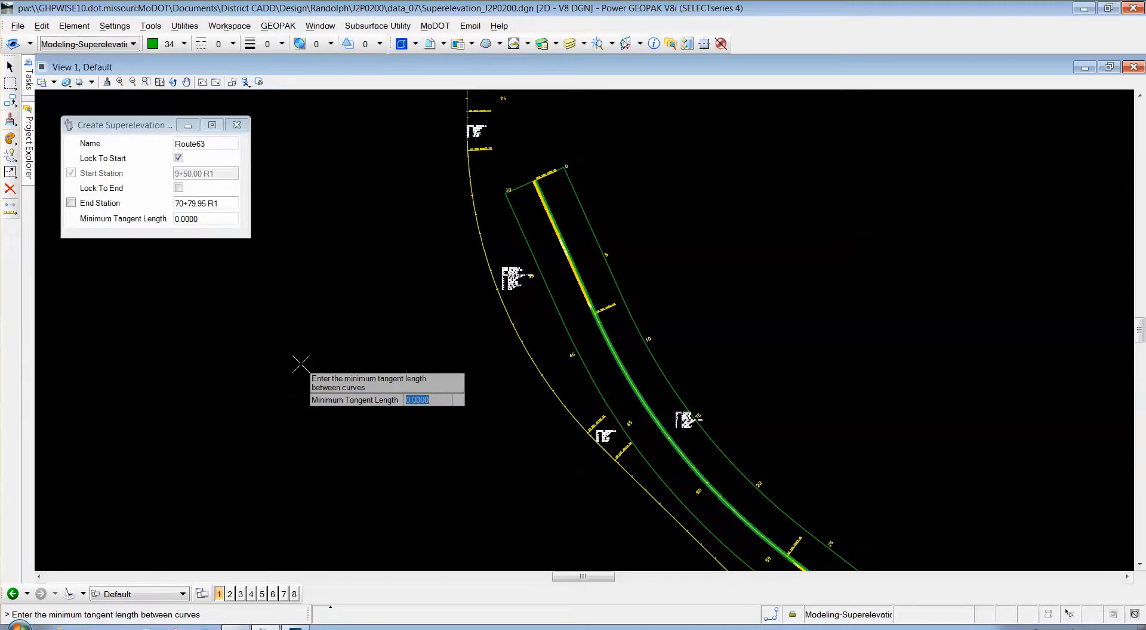
pyautogui.click(333, 311)
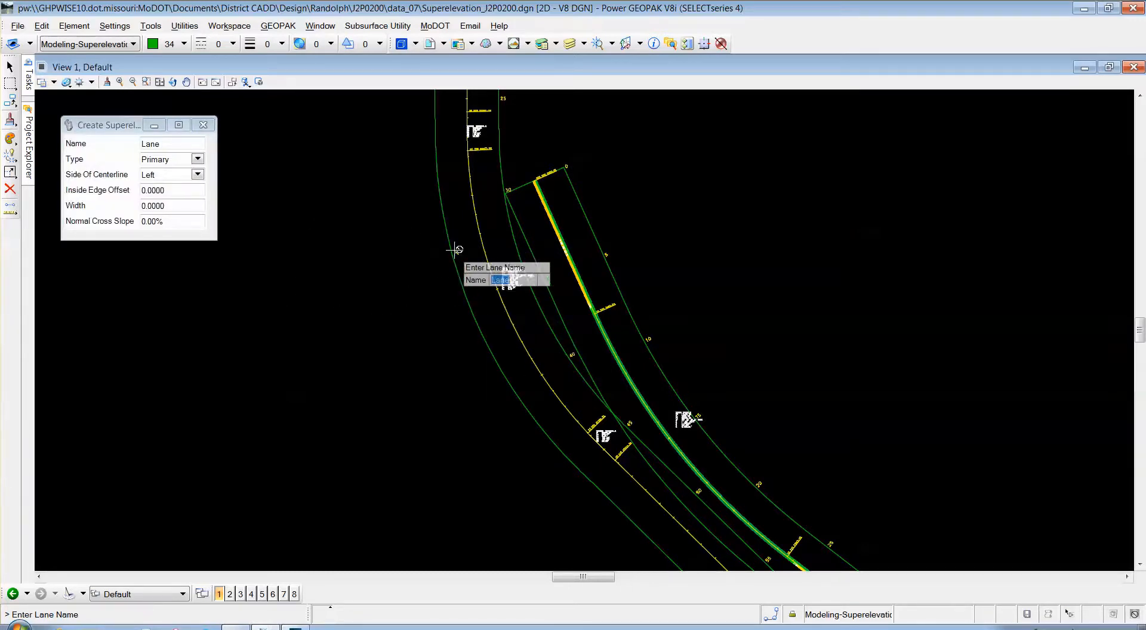
# Name the first superelevation lane of the Route63 section NBInside
pyautogui.scroll(-3, 364, 366)
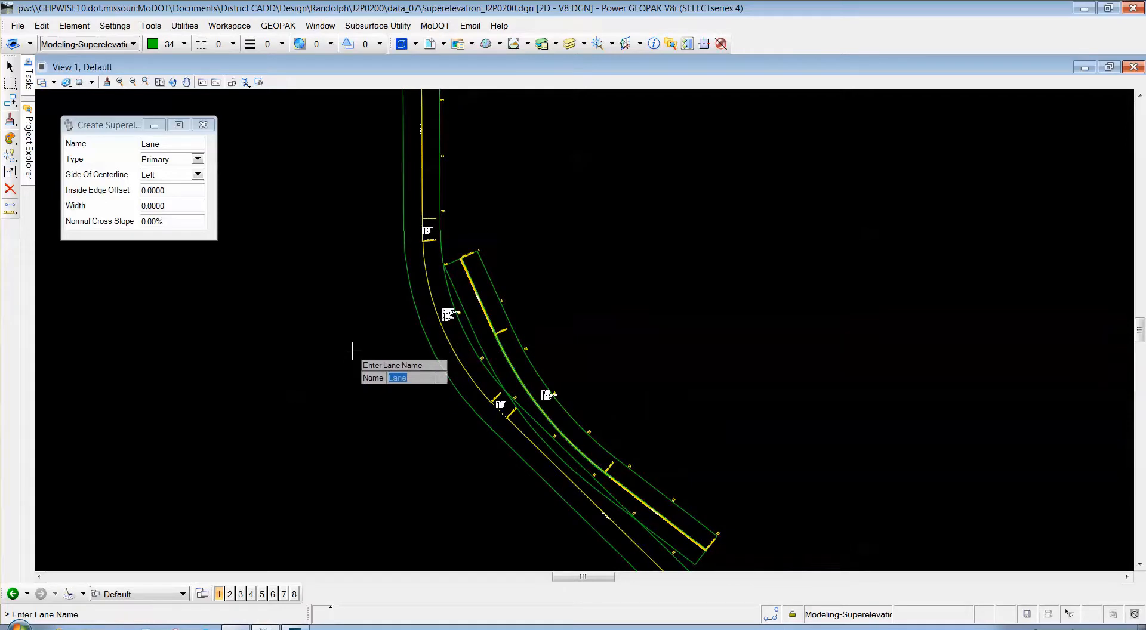
pyautogui.scroll(3, 370, 334)
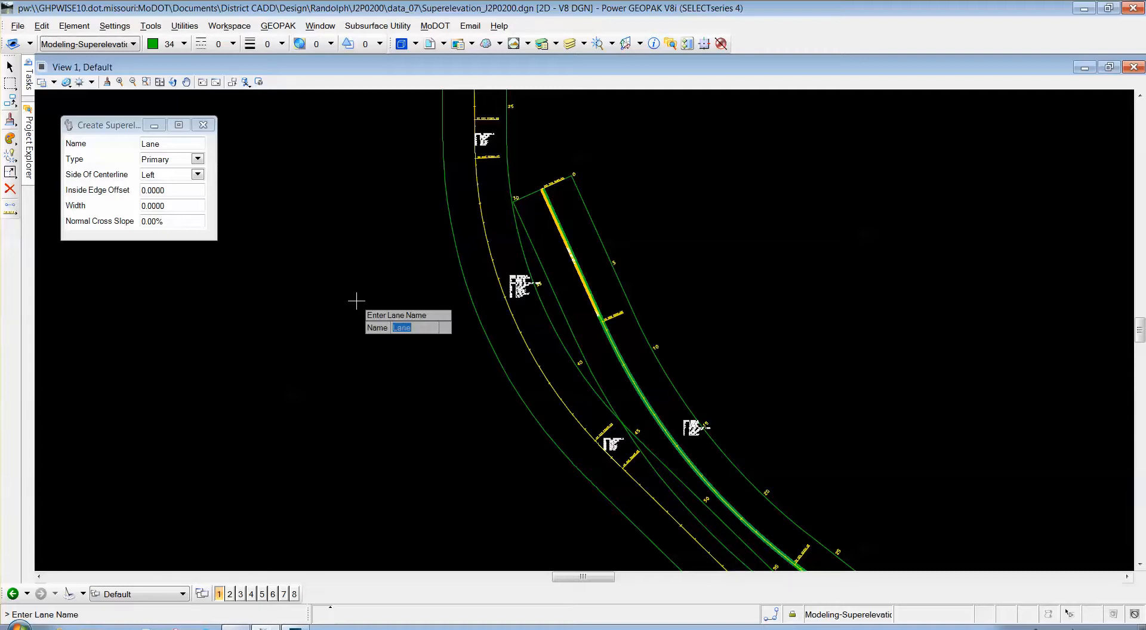
pyautogui.write('NBI')
pyautogui.write('nside')
pyautogui.press('Return')
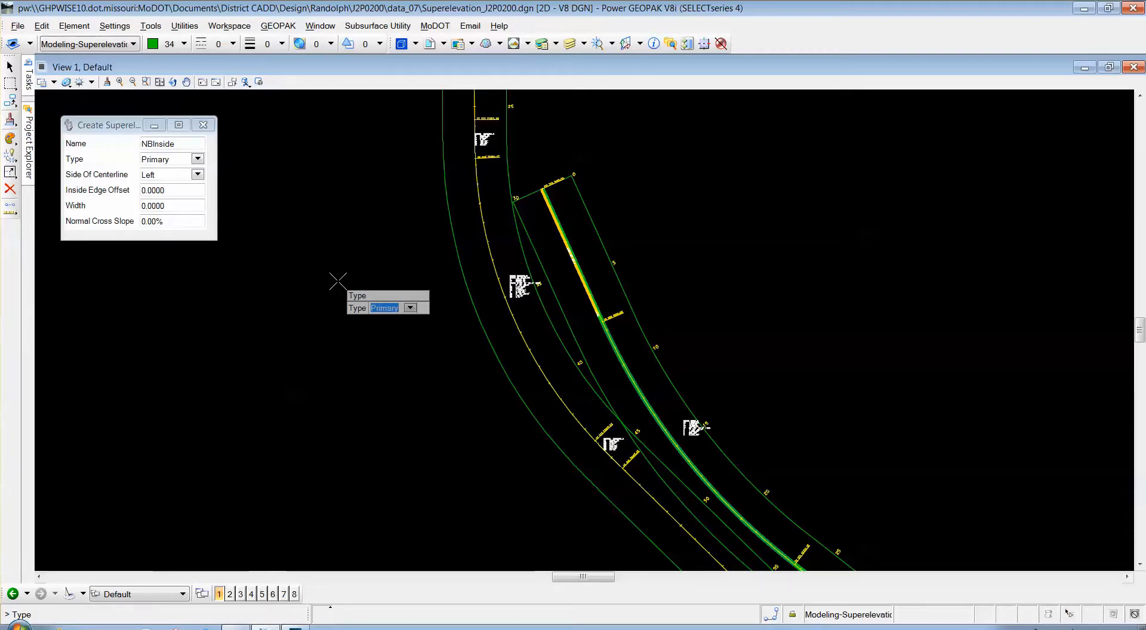
# Define NBInside as a primary lane left of the centerline with inside edge offset 30, width 12 and normal cross slope 2%
pyautogui.press('Return')
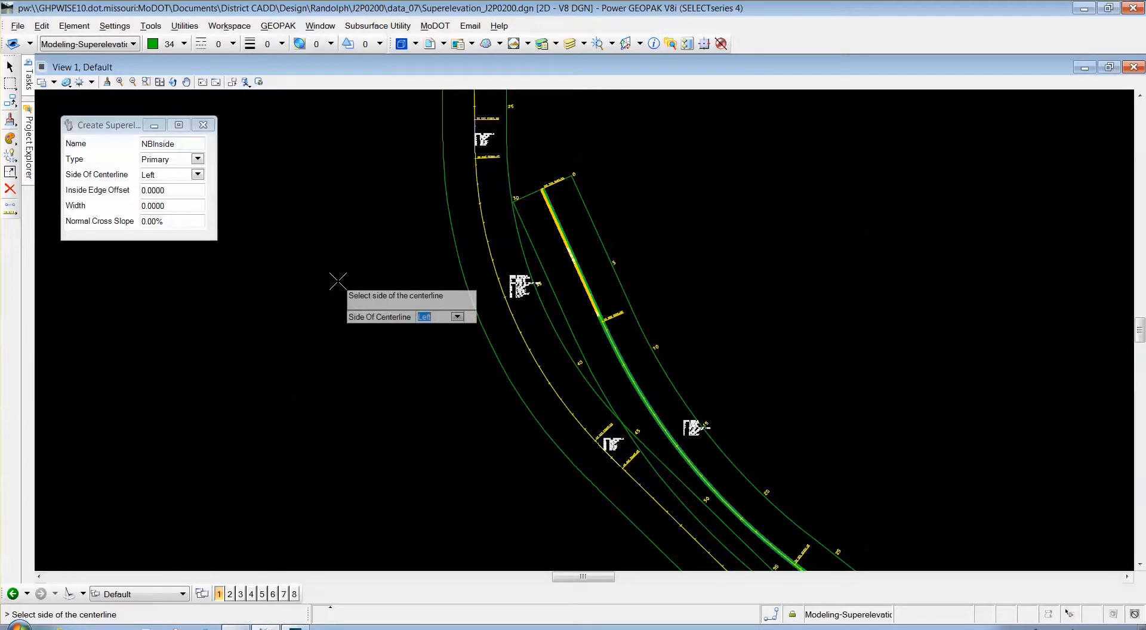
pyautogui.click(346, 335)
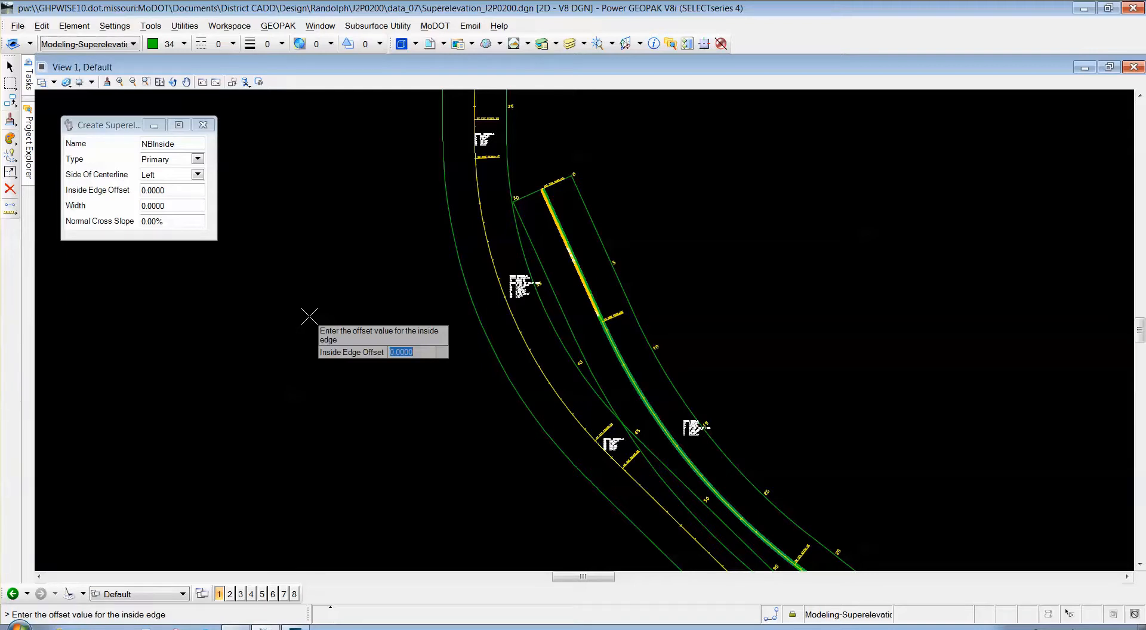
pyautogui.write('30')
pyautogui.press('Return')
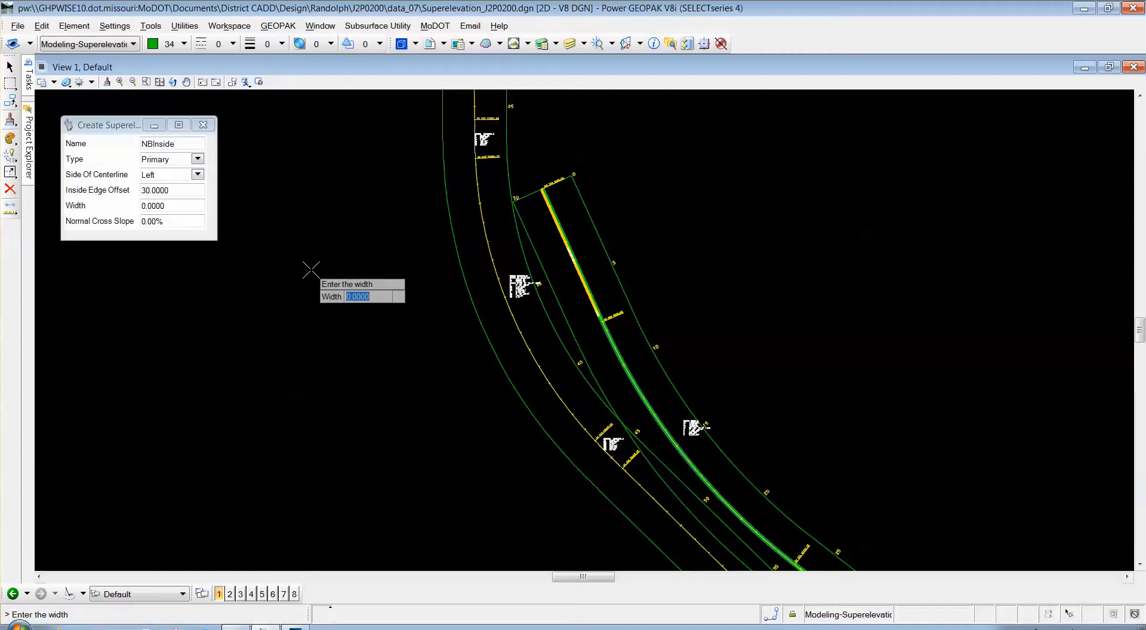
pyautogui.write('12')
pyautogui.press('Return')
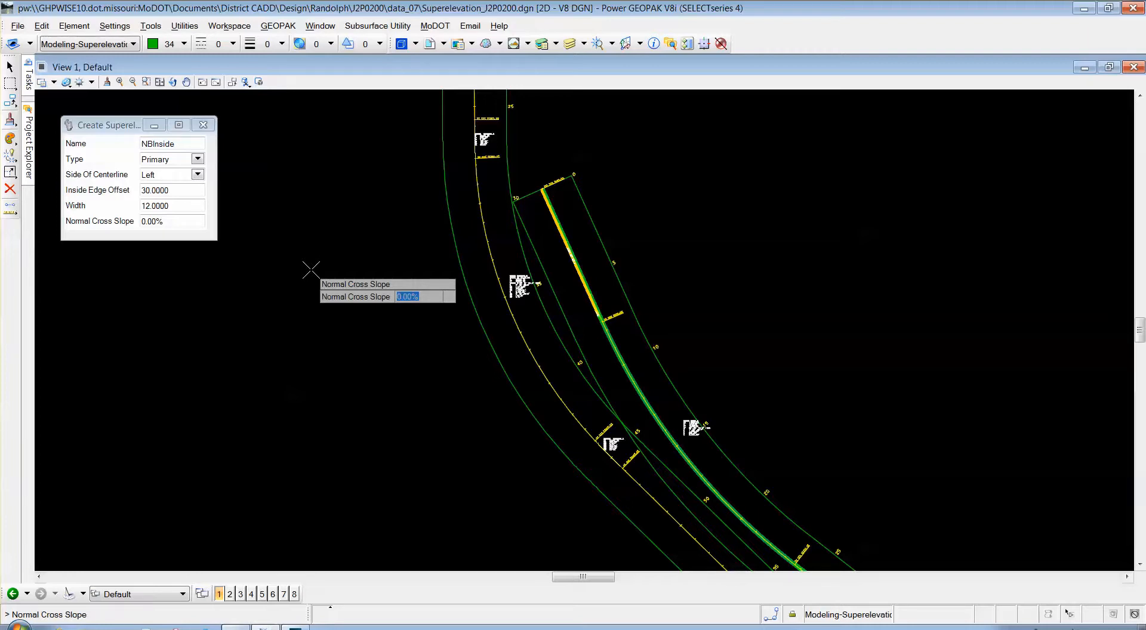
pyautogui.write('2')
pyautogui.press('Return')
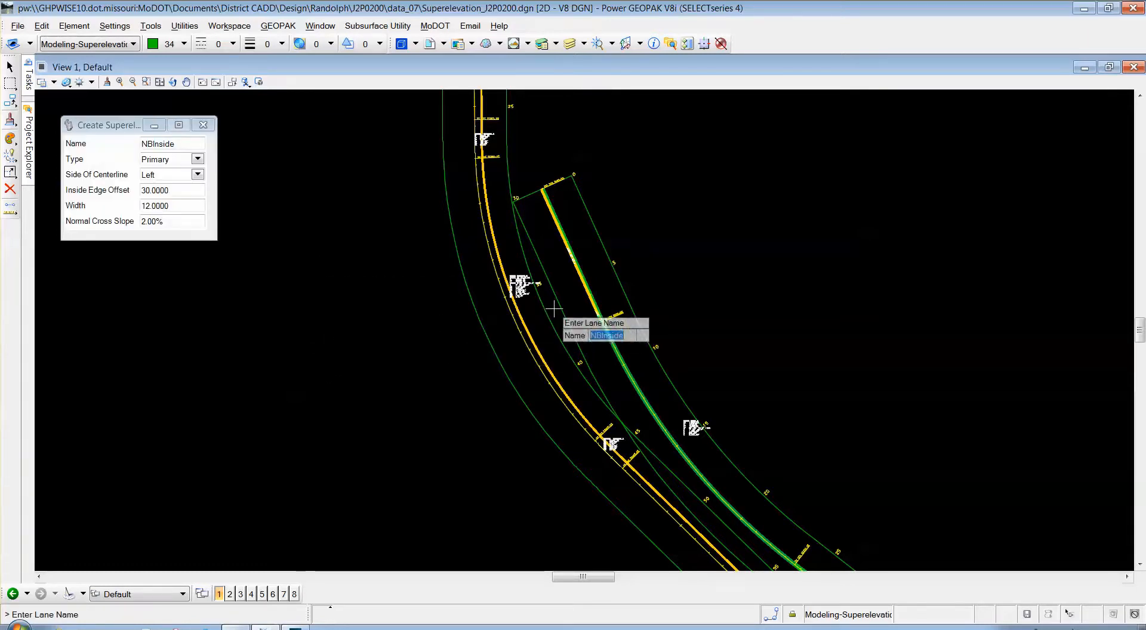
# Add primary lane NBOutside left of the centerline with inside edge offset 42, width 12 and normal cross slope -2%
pyautogui.scroll(5, 537, 345)
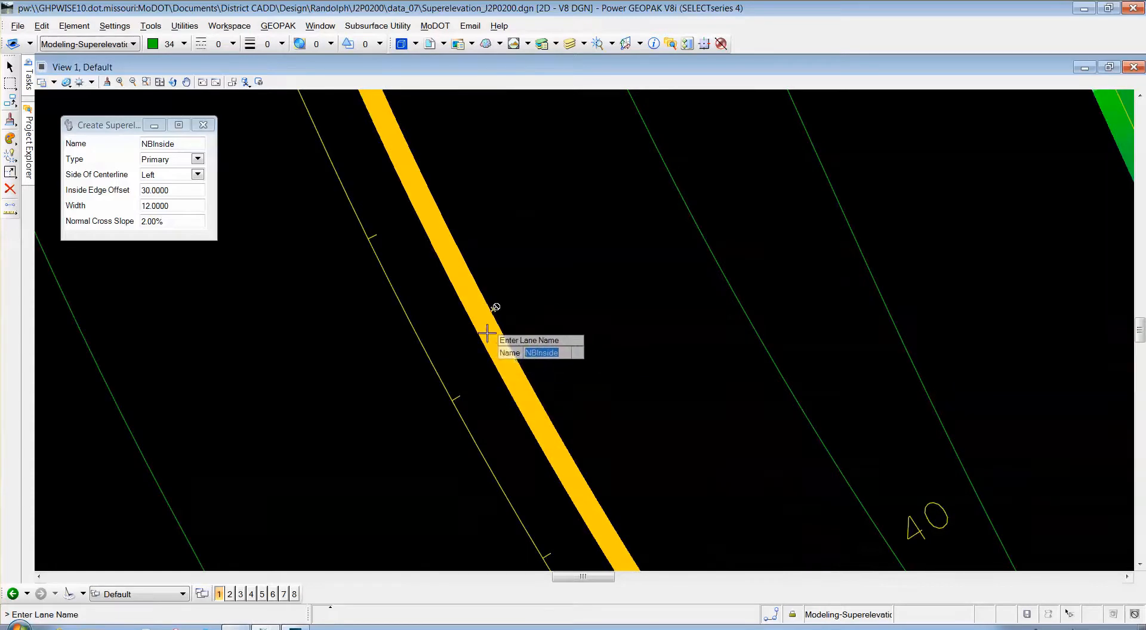
pyautogui.scroll(-2, 512, 278)
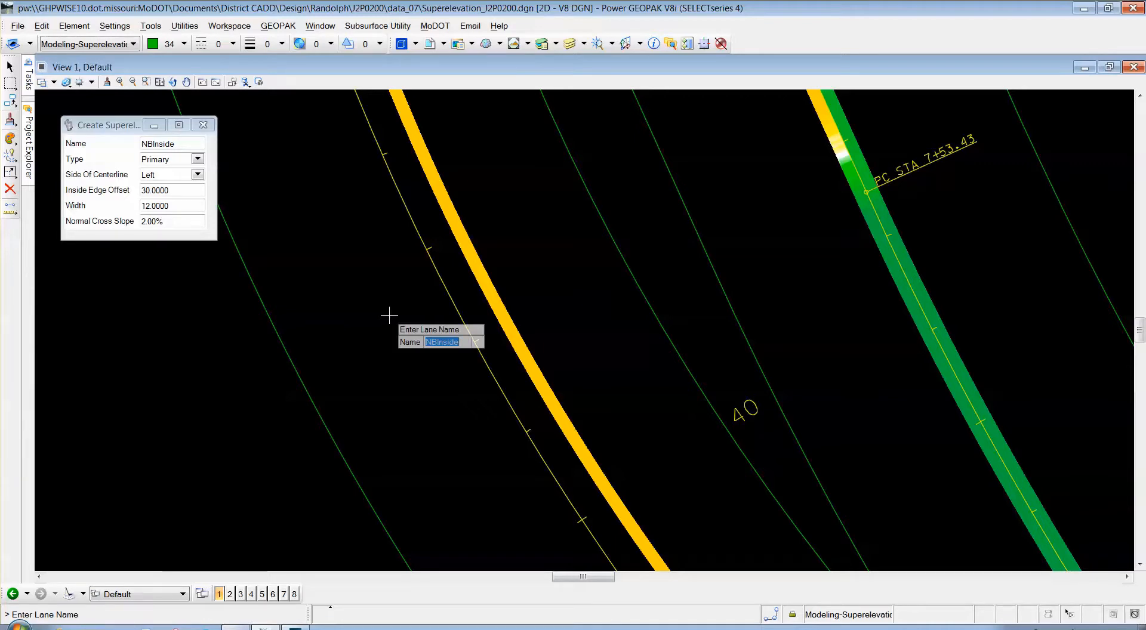
pyautogui.write('NBOutside')
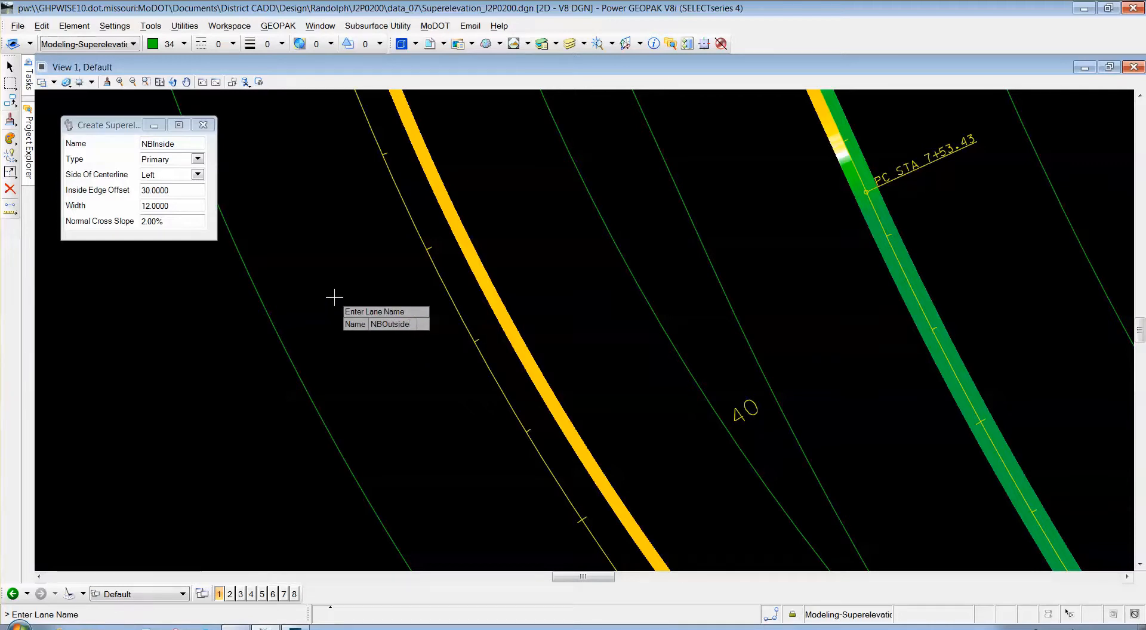
pyautogui.press('Return')
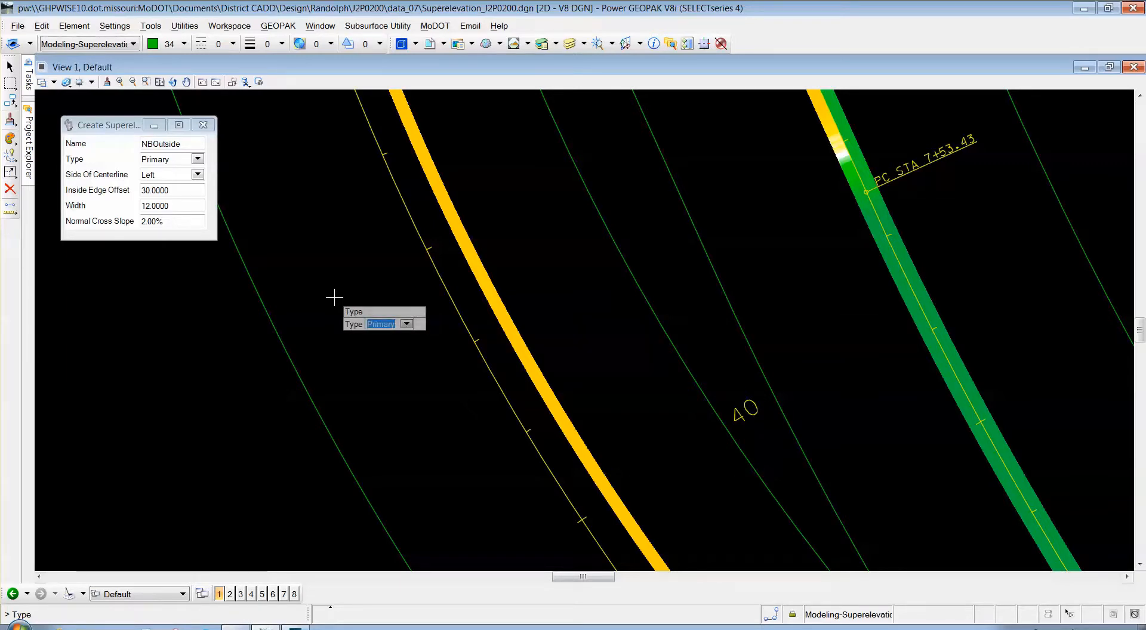
pyautogui.press('Return')
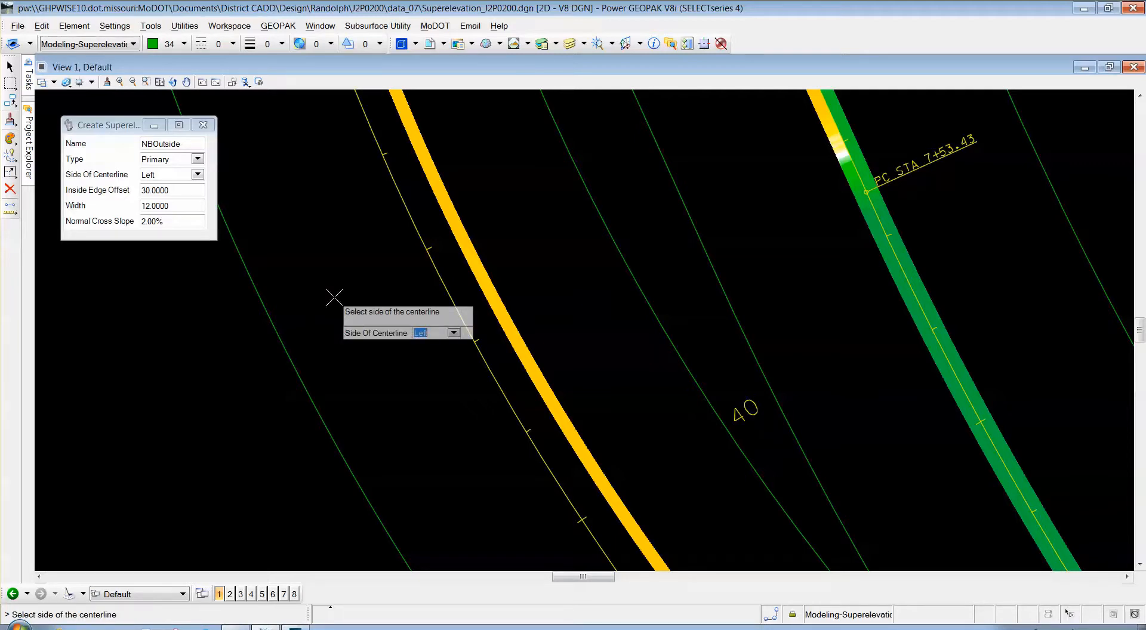
pyautogui.press('Return')
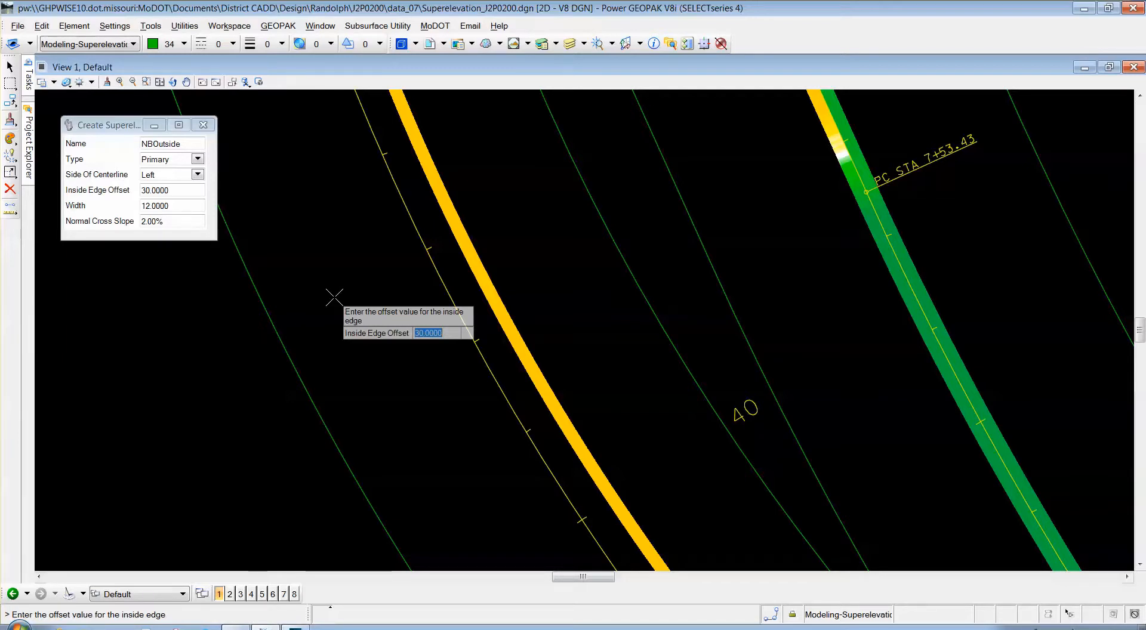
pyautogui.write('42')
pyautogui.press('Return')
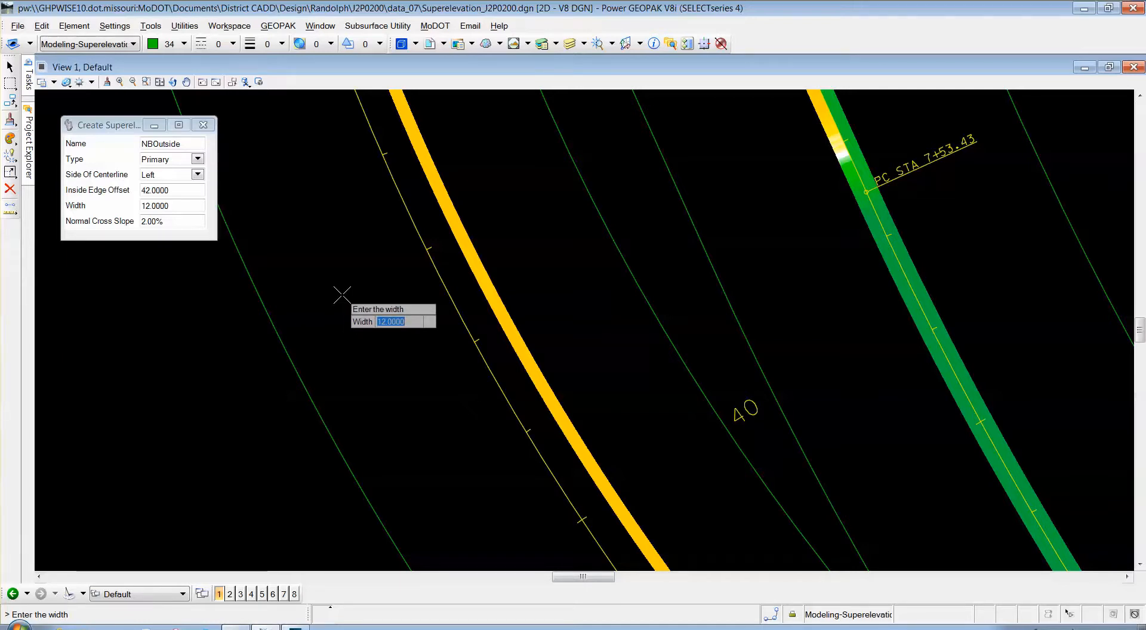
pyautogui.press('Return')
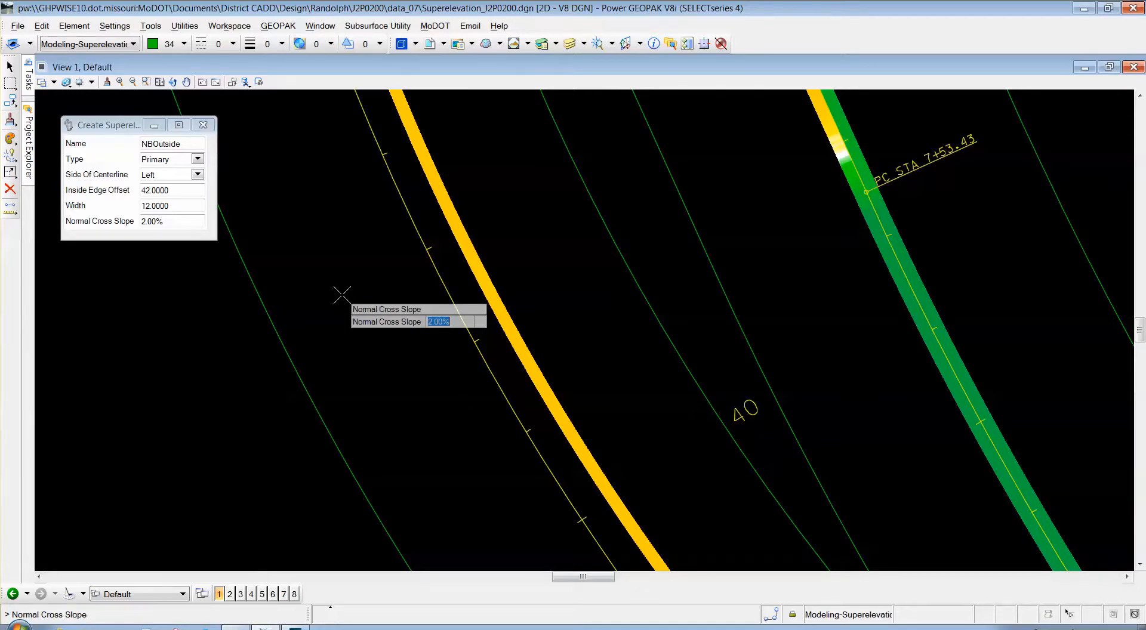
pyautogui.write('-2')
pyautogui.press('Return')
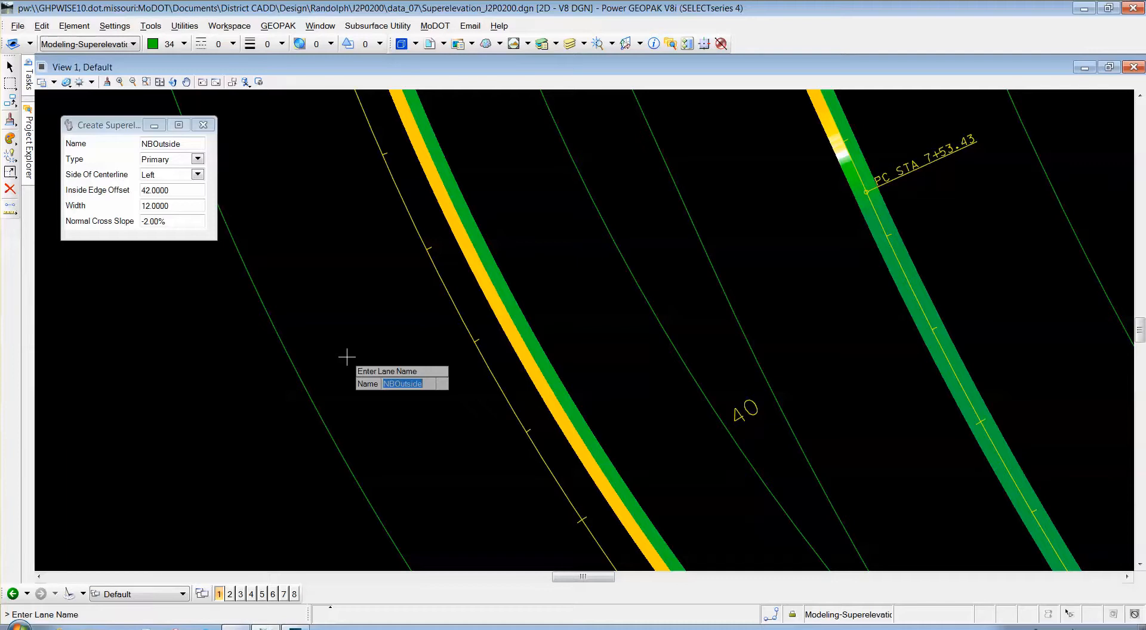
# Add primary lane SBOutside right of the centerline with inside edge offset 42, width 12 and normal cross slope -2%
pyautogui.write('SB')
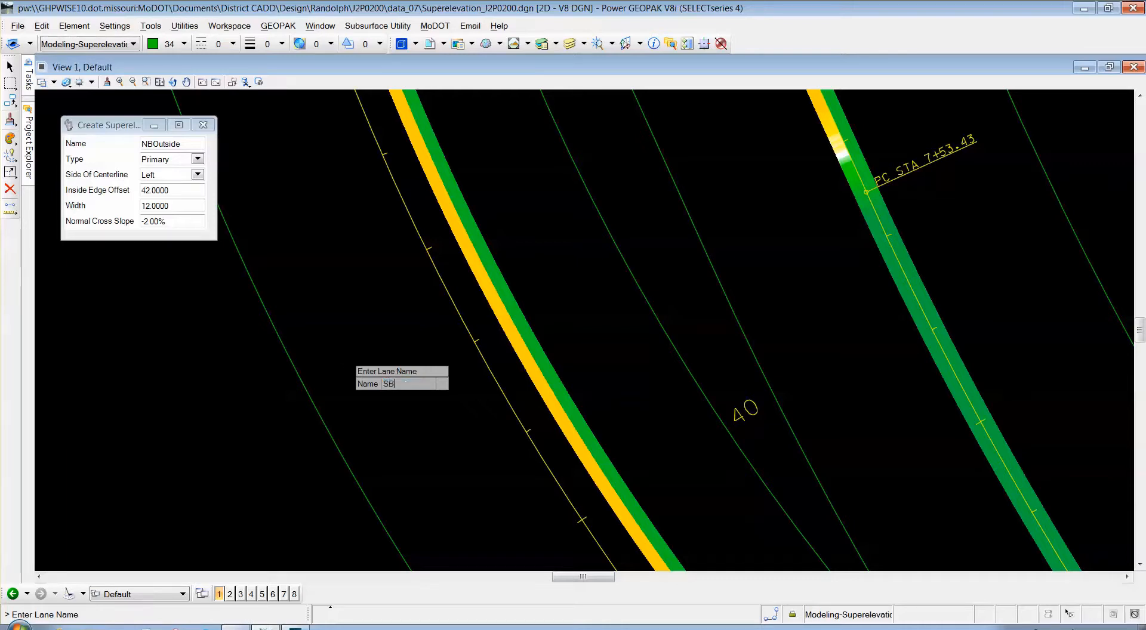
pyautogui.write('Outside')
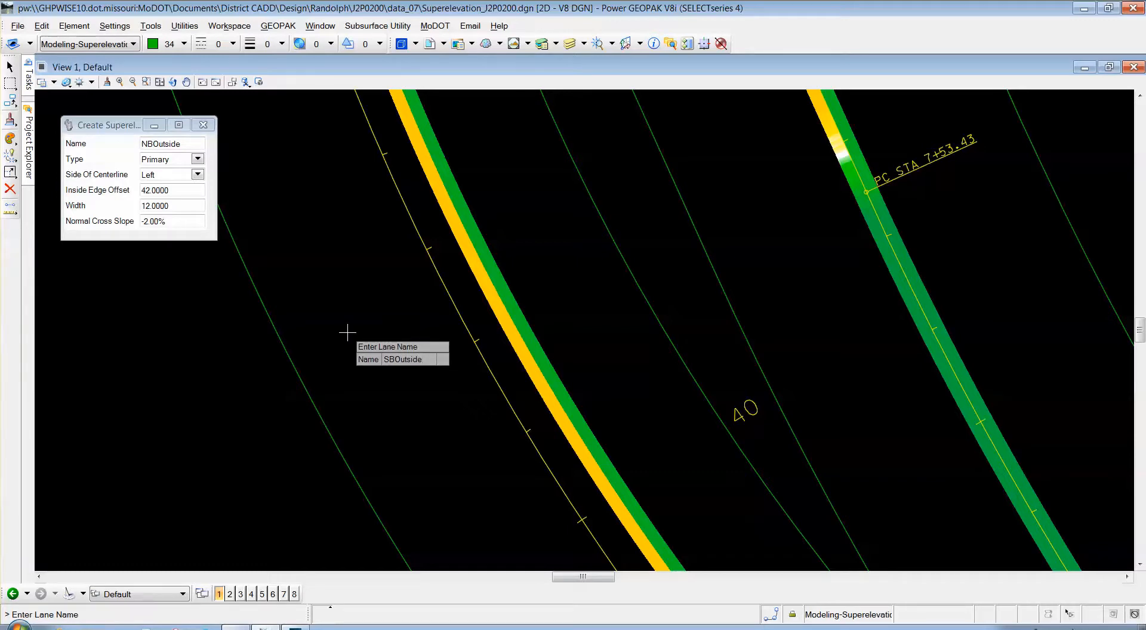
pyautogui.press('Return')
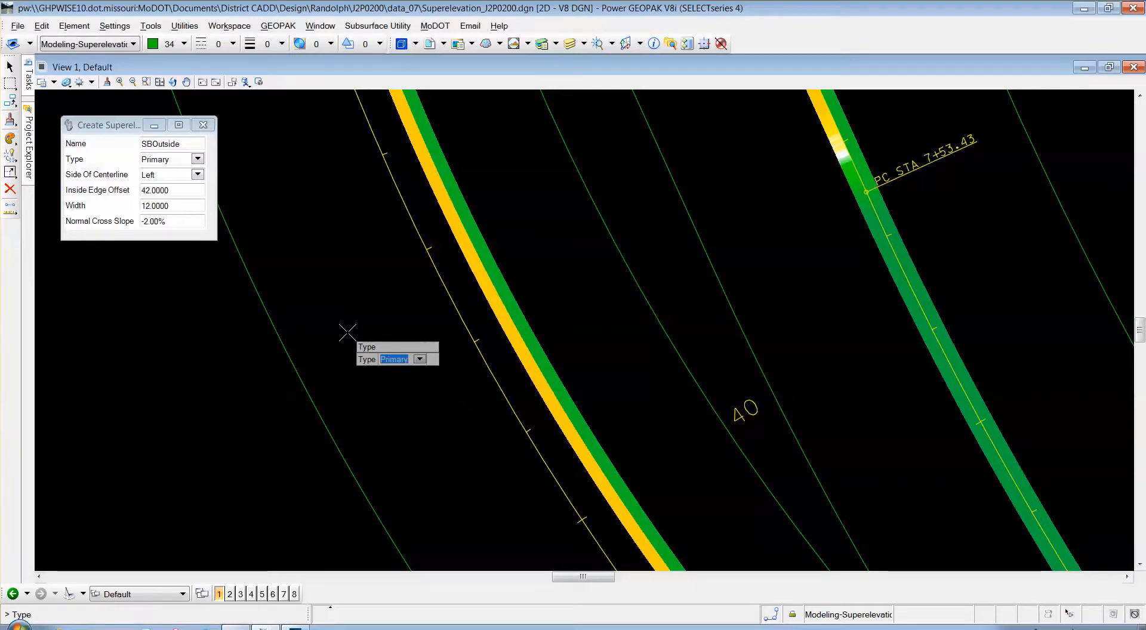
pyautogui.press('Return')
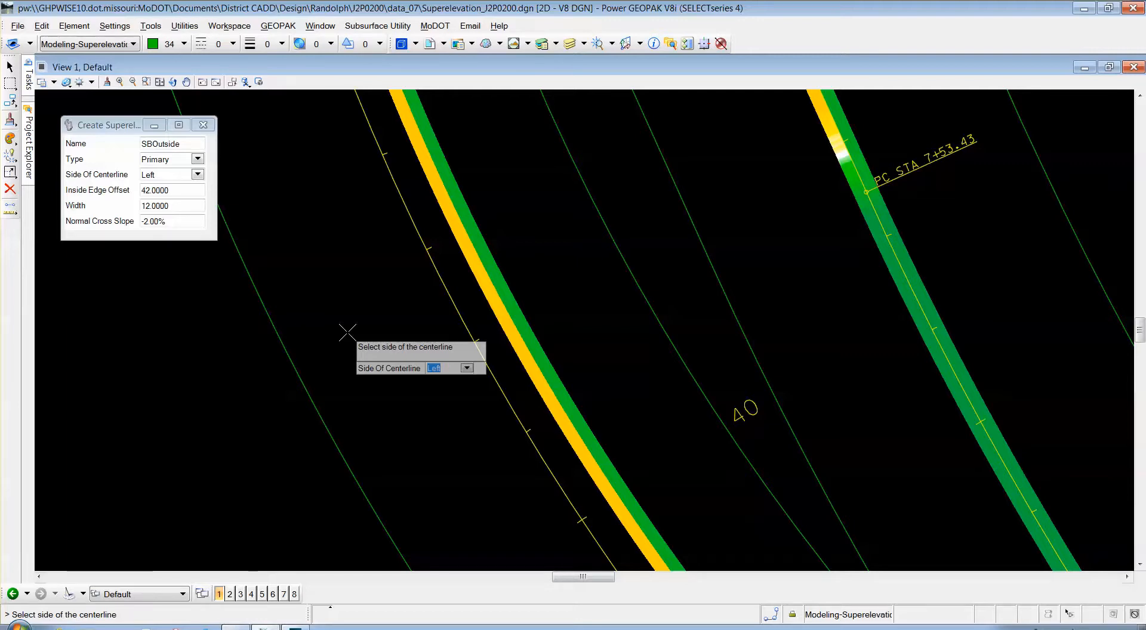
pyautogui.press('Down')
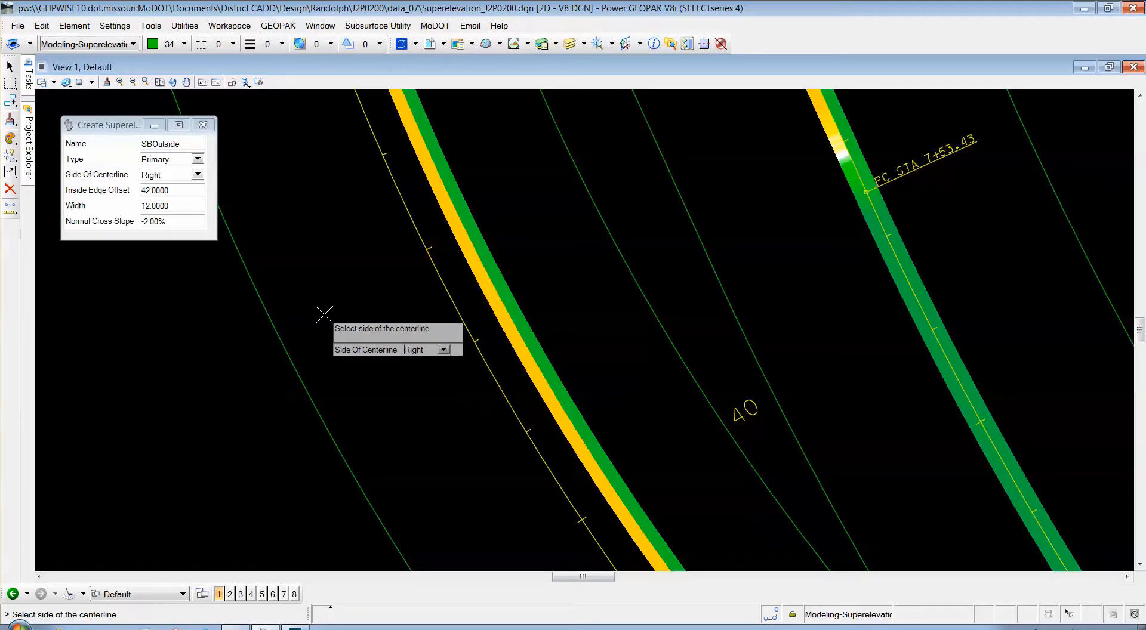
pyautogui.press('Return')
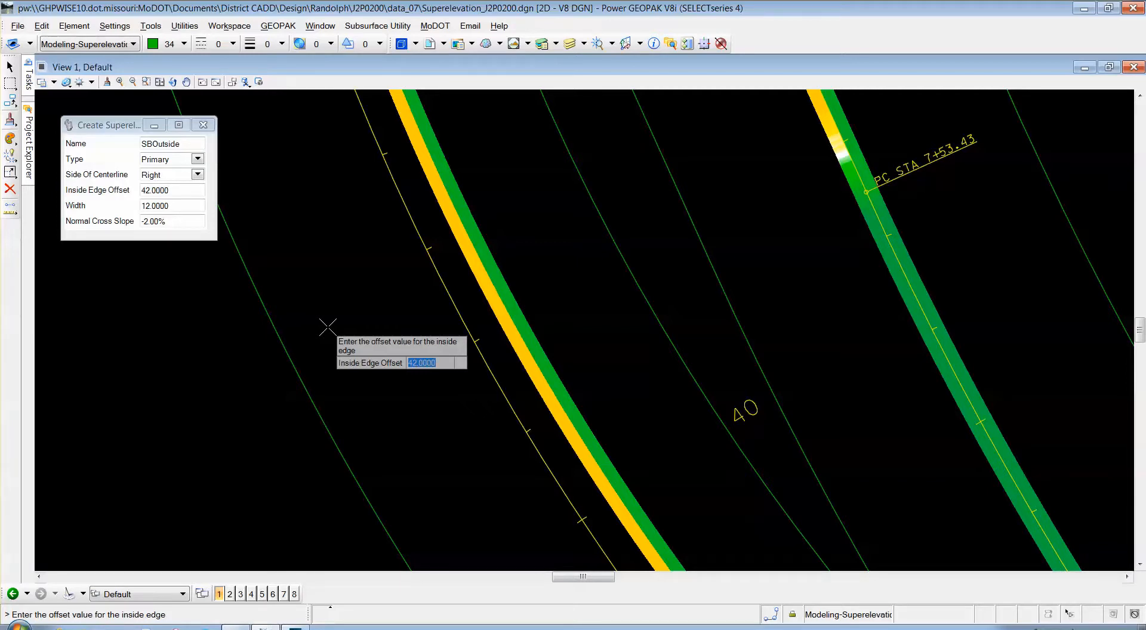
pyautogui.write('42')
pyautogui.press('Return')
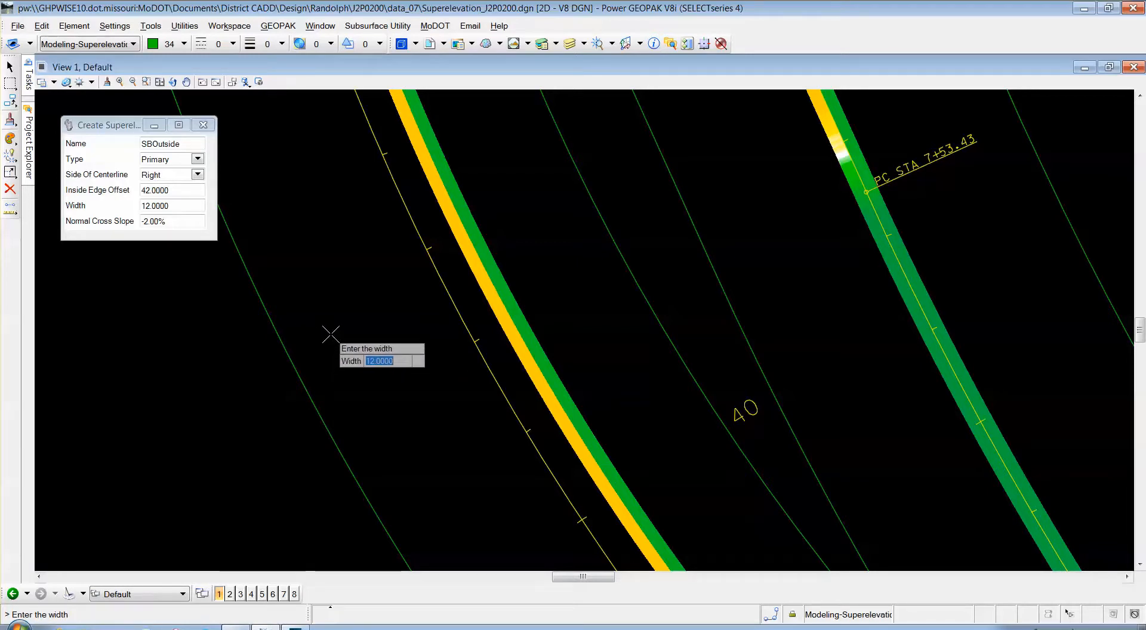
pyautogui.click(331, 334)
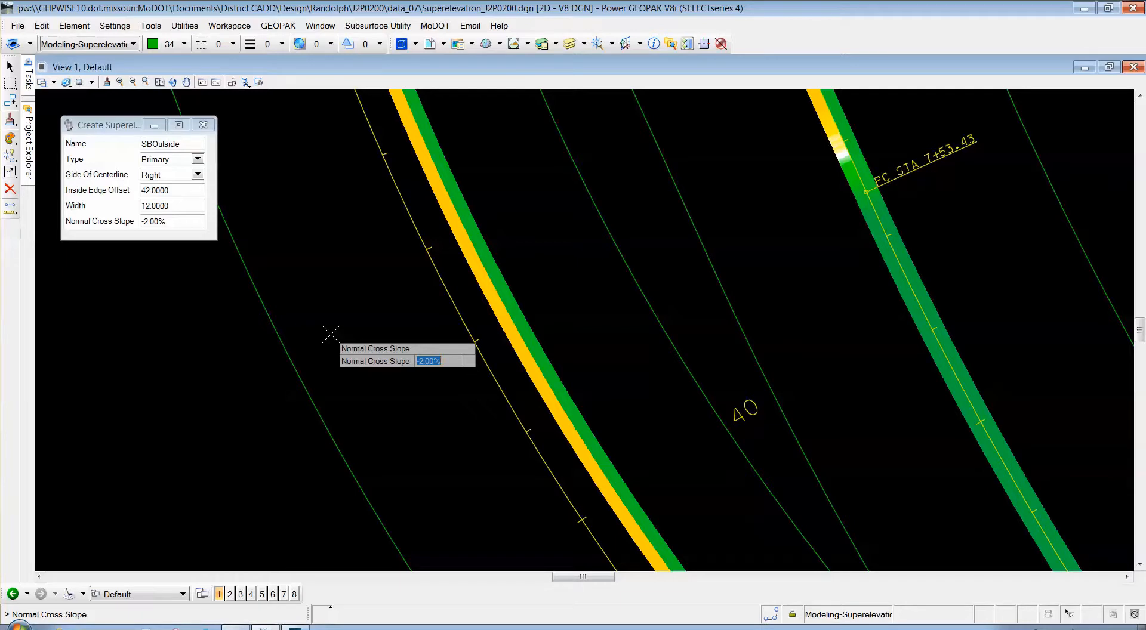
pyautogui.click(330, 334)
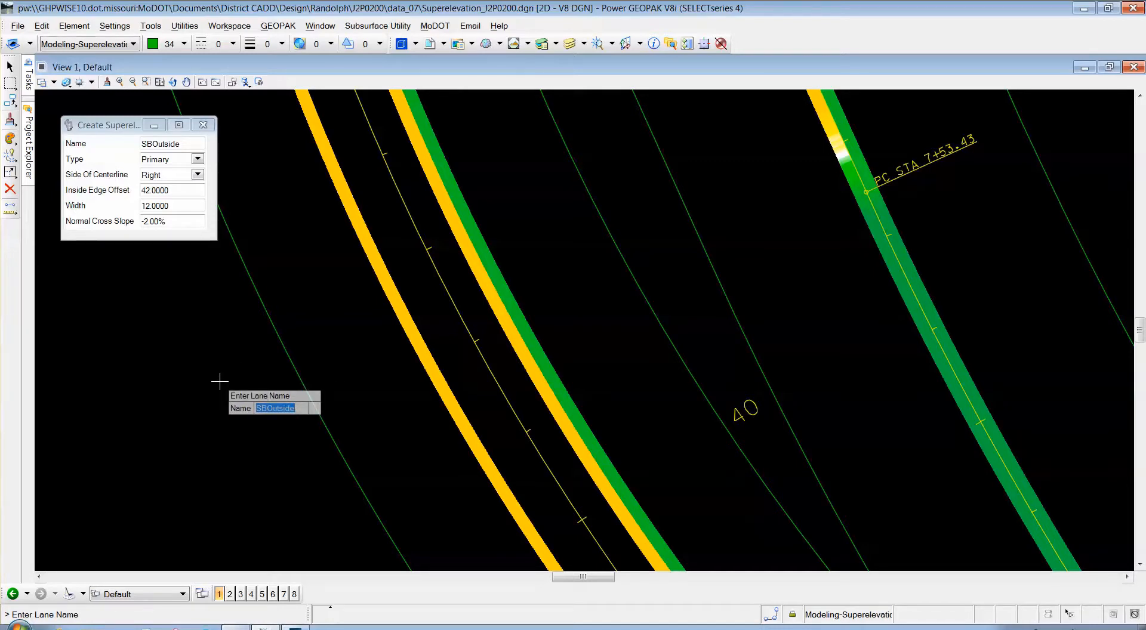
# Add primary lane SBInside right of the centerline with inside edge offset 30, width 12 and normal cross slope 2%, and finish adding lanes
pyautogui.write('SBInside')
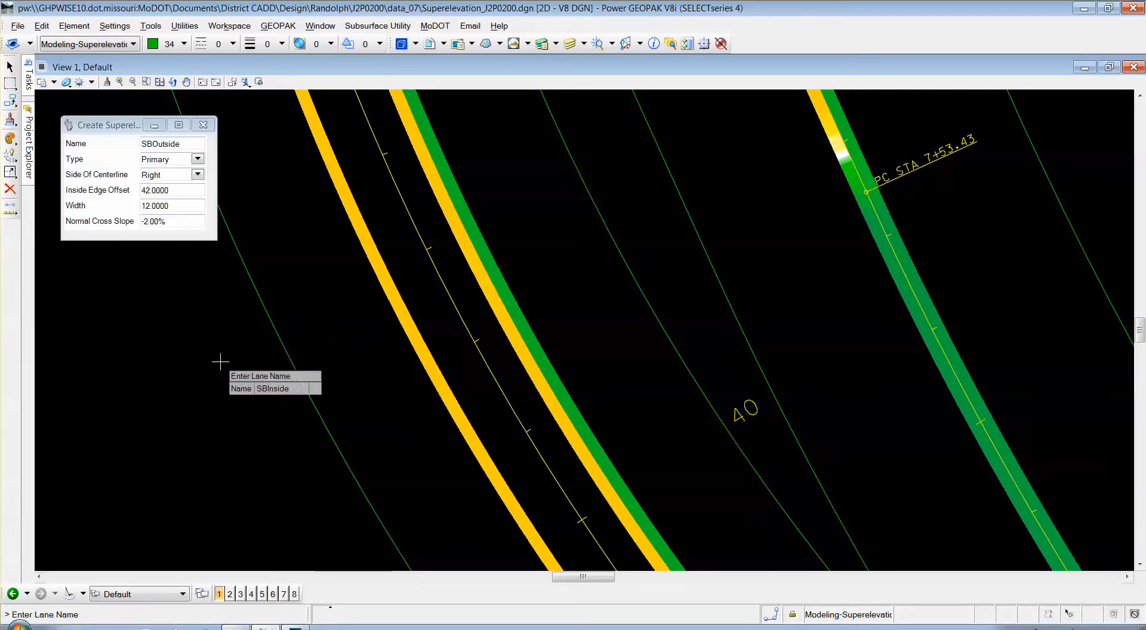
pyautogui.press('Return')
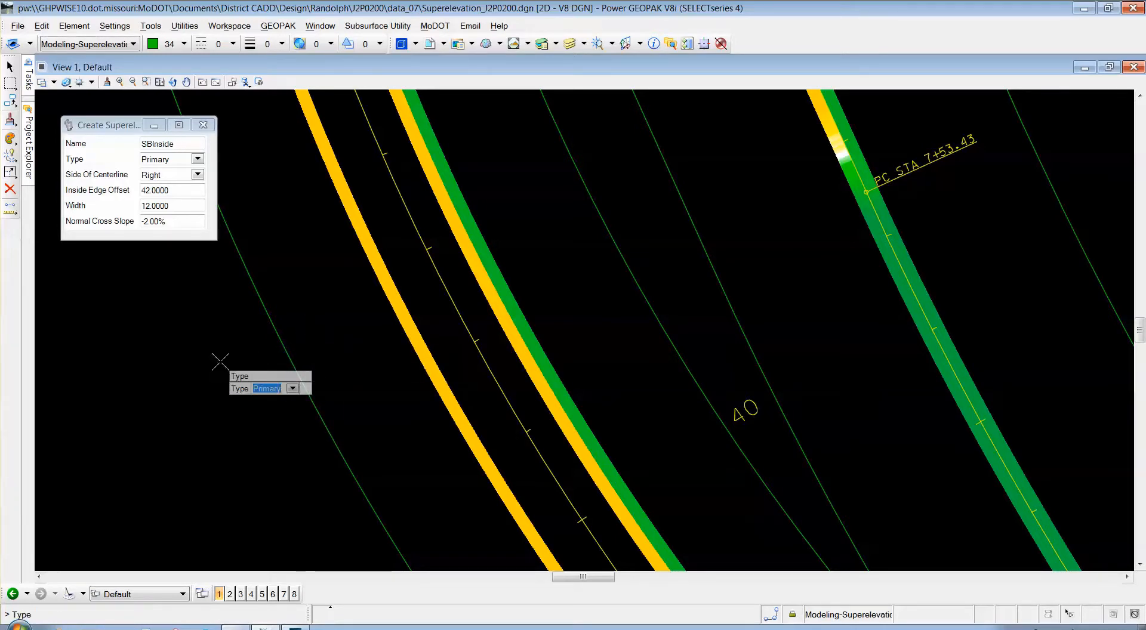
pyautogui.press('Return')
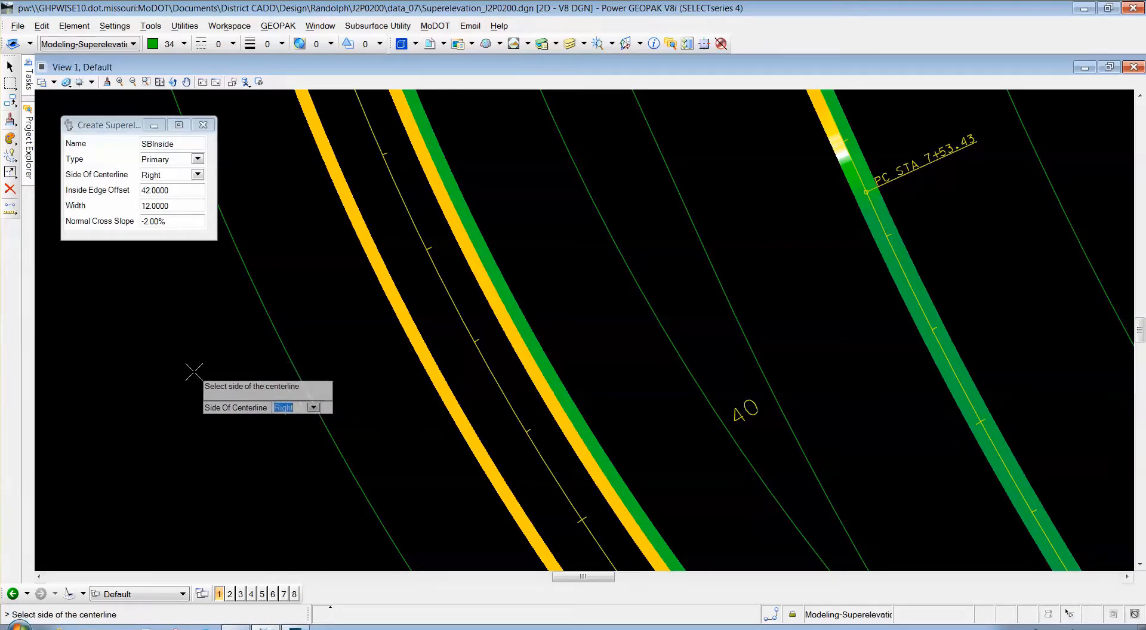
pyautogui.press('Return')
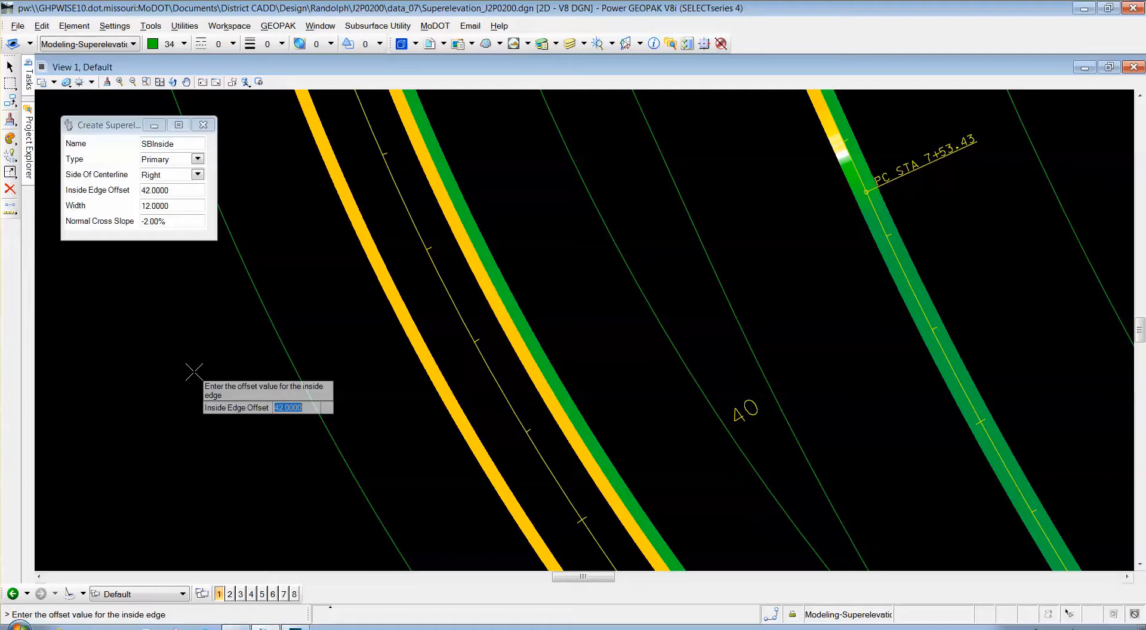
pyautogui.write('30')
pyautogui.press('Return')
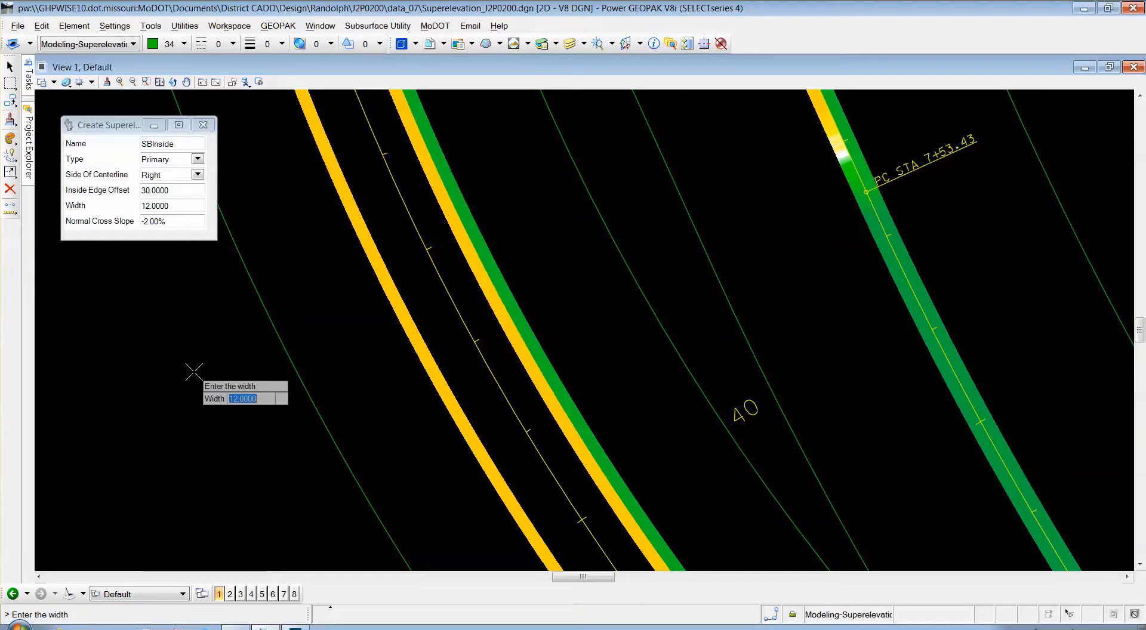
pyautogui.press('Return')
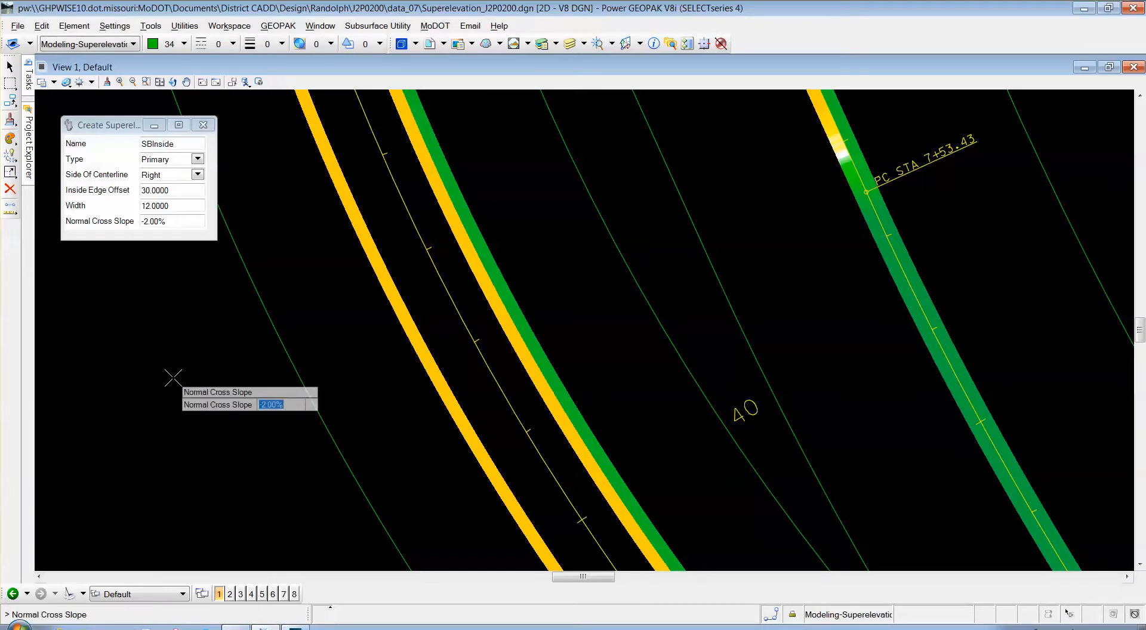
pyautogui.write('2')
pyautogui.press('Return')
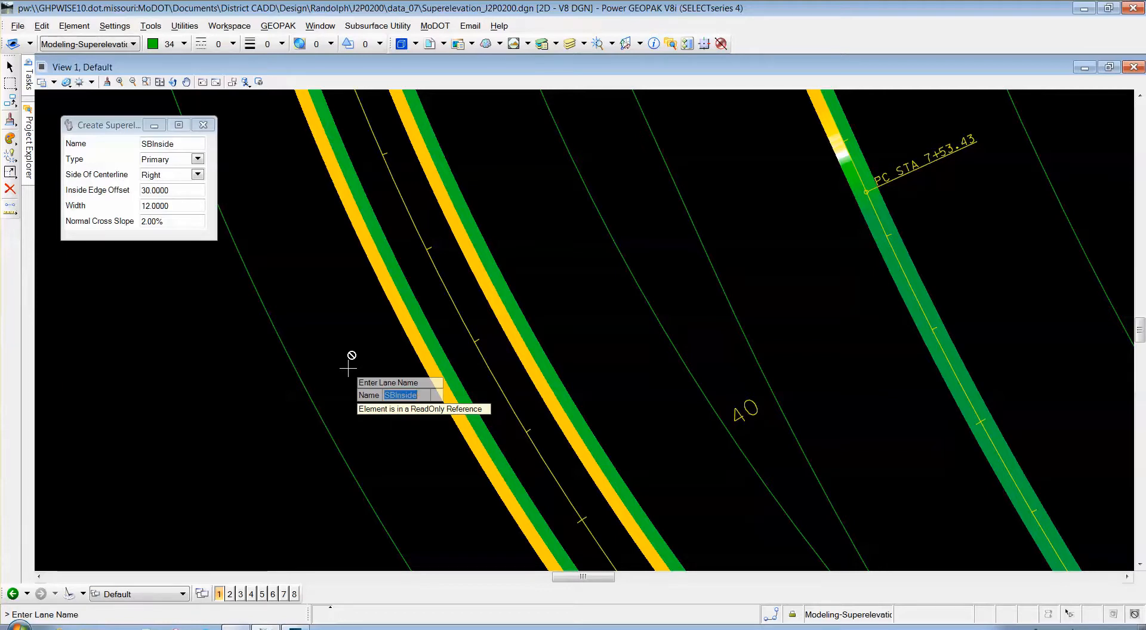
pyautogui.press('Return')
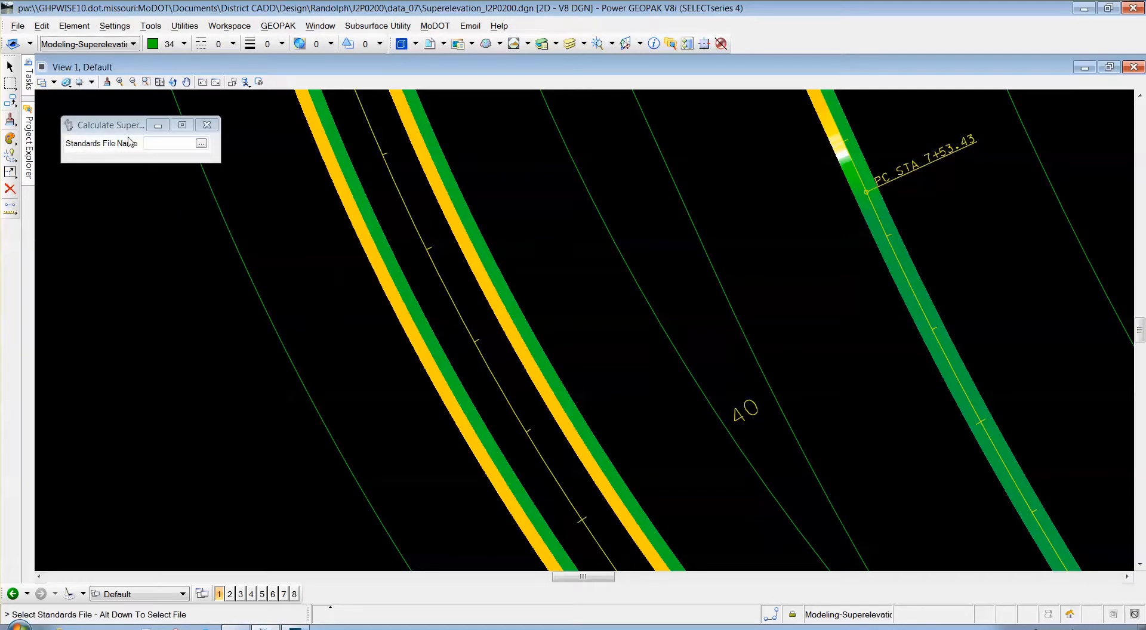
# Load MoDOT_Standard_Plans-Divided.sep from the Gpk_Std Superelevation folder as the standards file for the superelevation calculation
pyautogui.moveTo(124, 126); pyautogui.dragTo(157, 222)
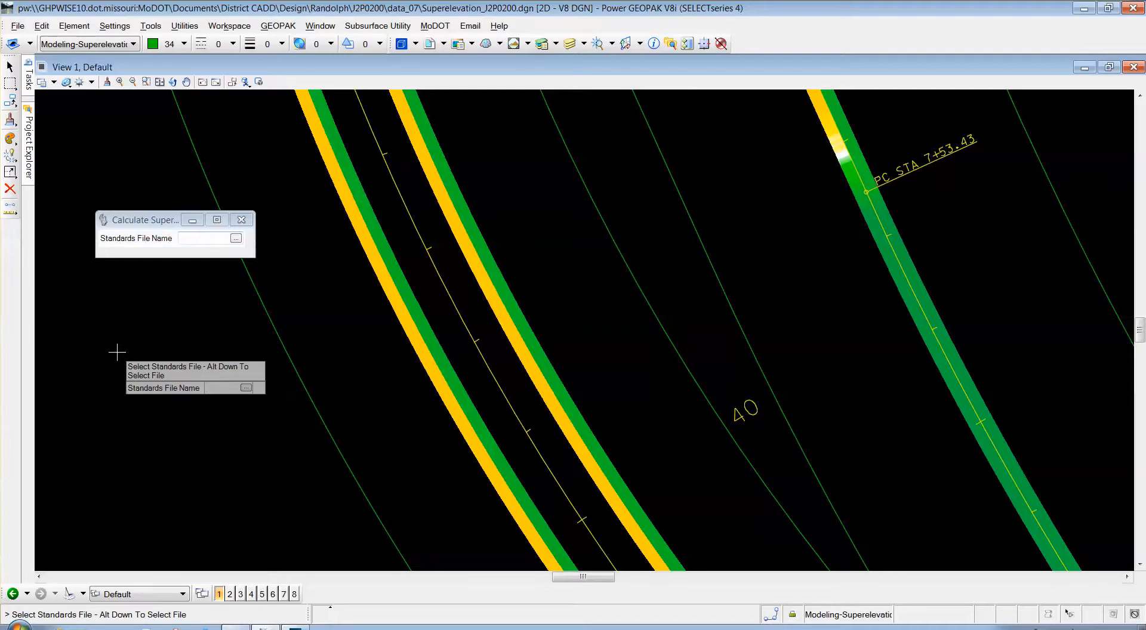
pyautogui.hotkey('alt', 'Down')
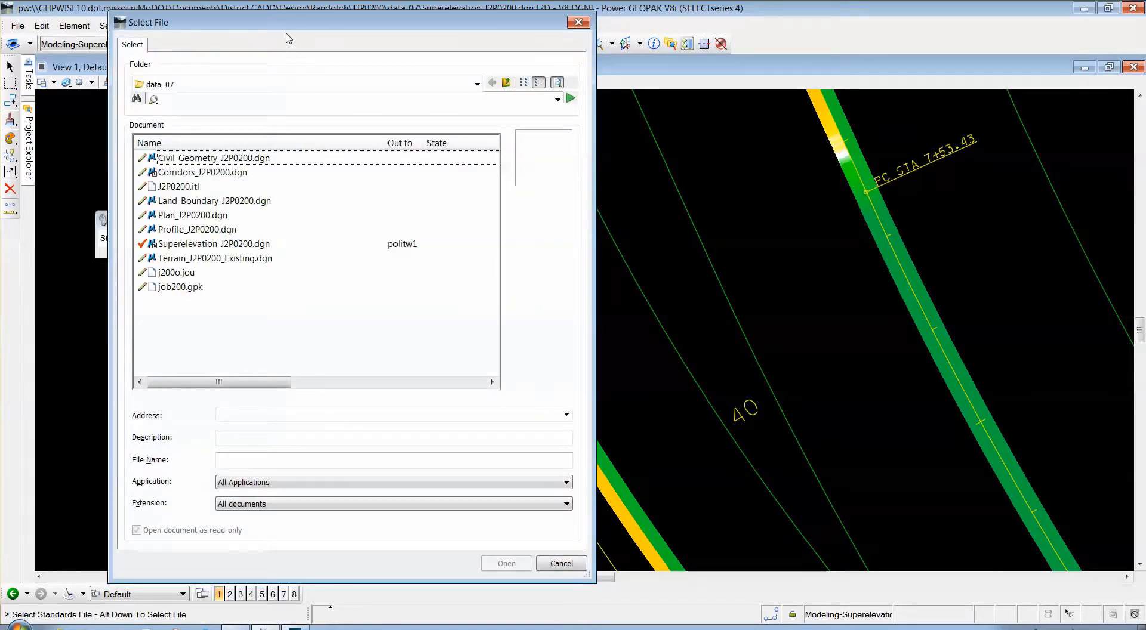
pyautogui.moveTo(332, 31); pyautogui.dragTo(360, 21)
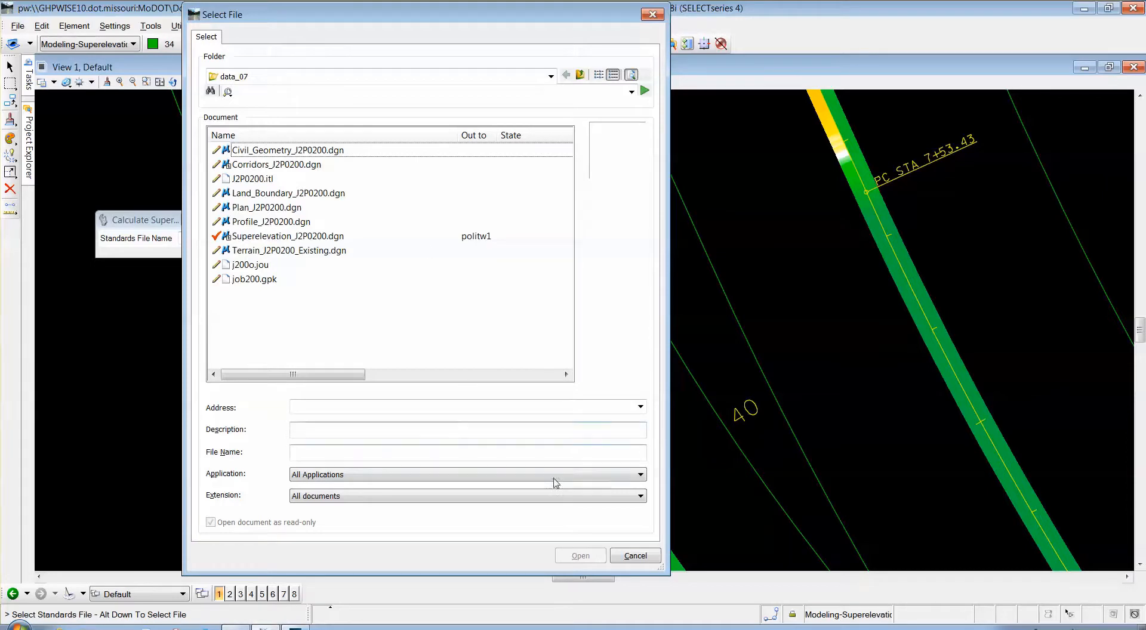
pyautogui.click(627, 557)
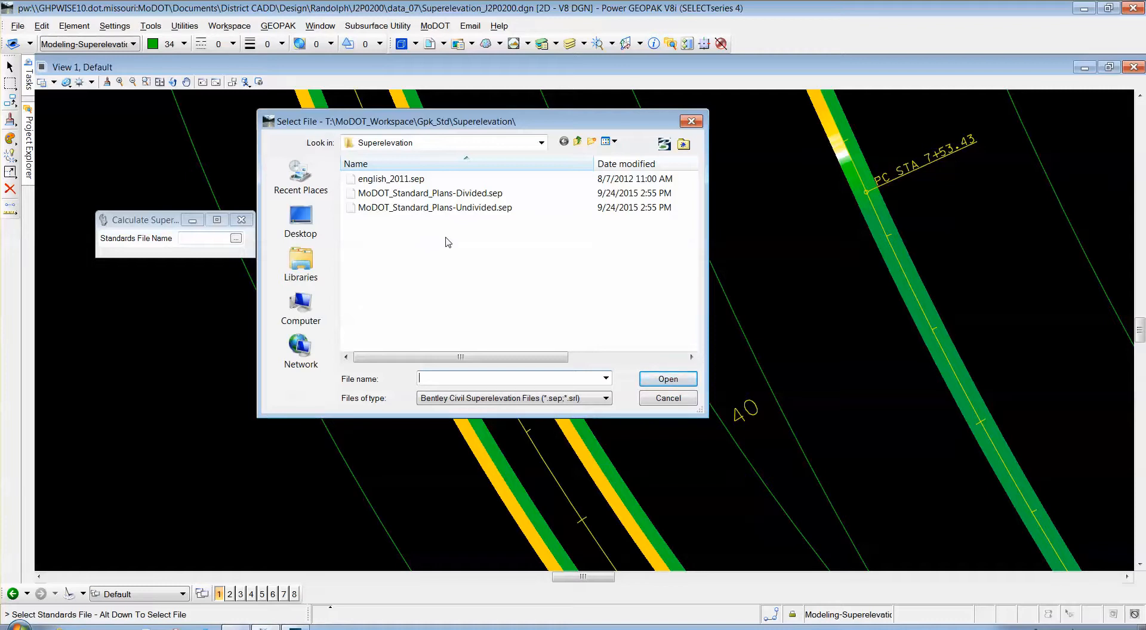
pyautogui.click(430, 196)
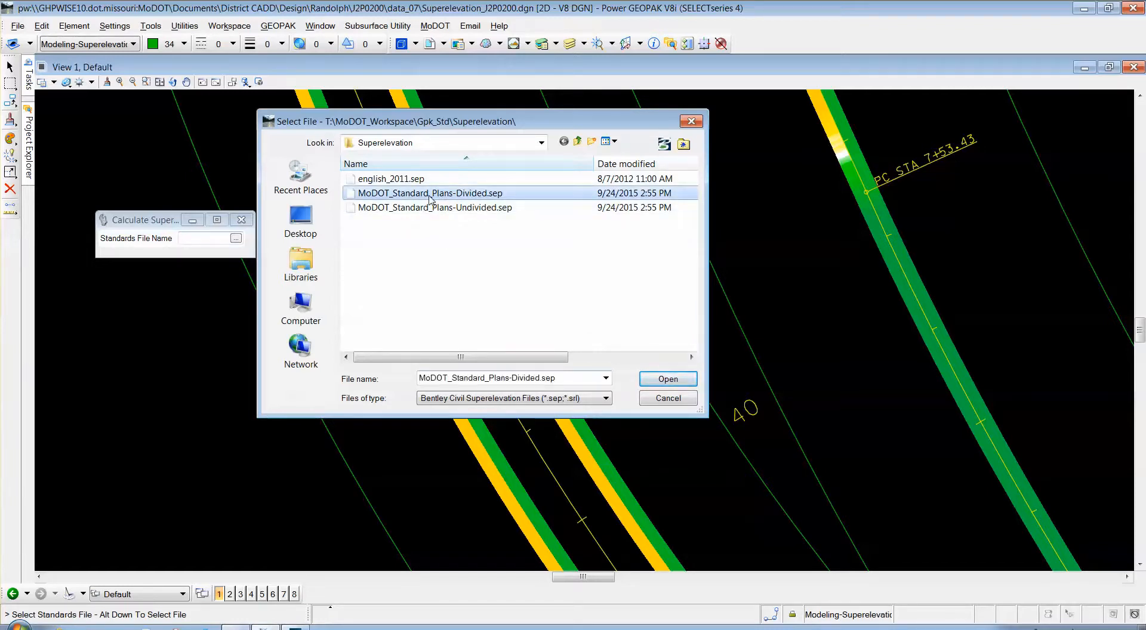
pyautogui.click(667, 379)
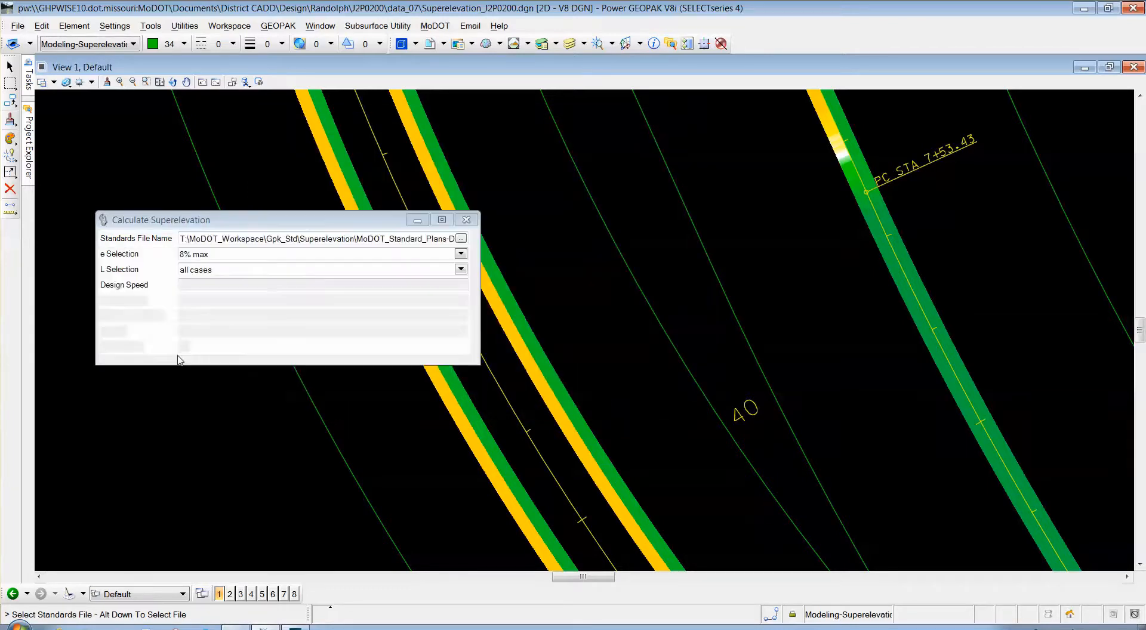
# Accept 8% max for e Selection and all cases for L Selection, and set the design speed to 70
pyautogui.moveTo(207, 218); pyautogui.dragTo(167, 113)
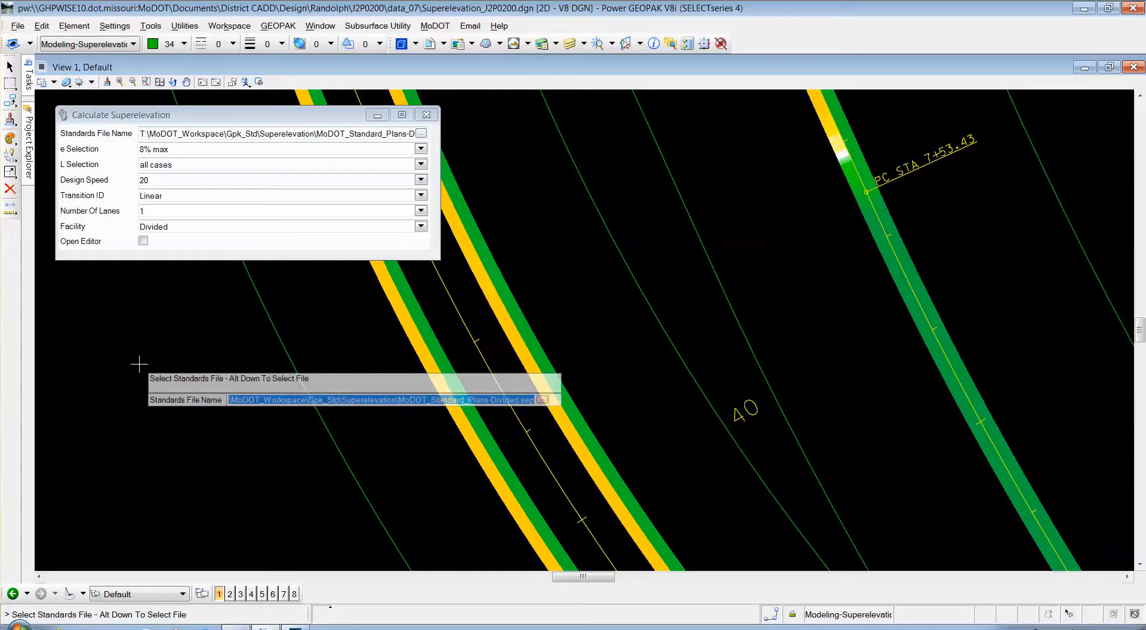
pyautogui.click(127, 358)
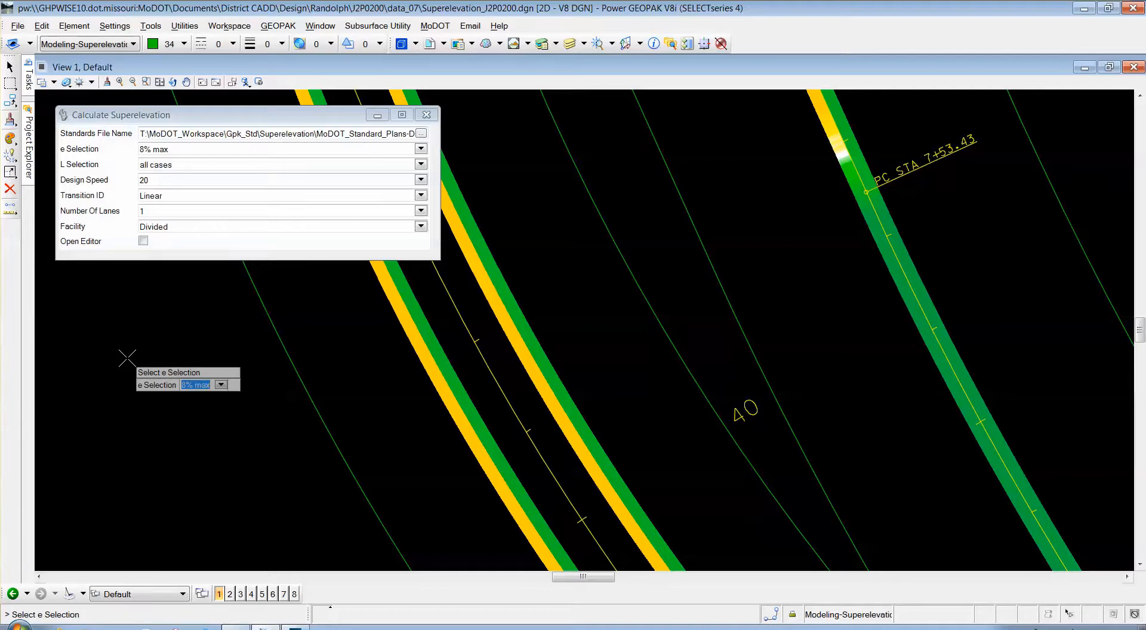
pyautogui.click(127, 358)
pyautogui.click(127, 359)
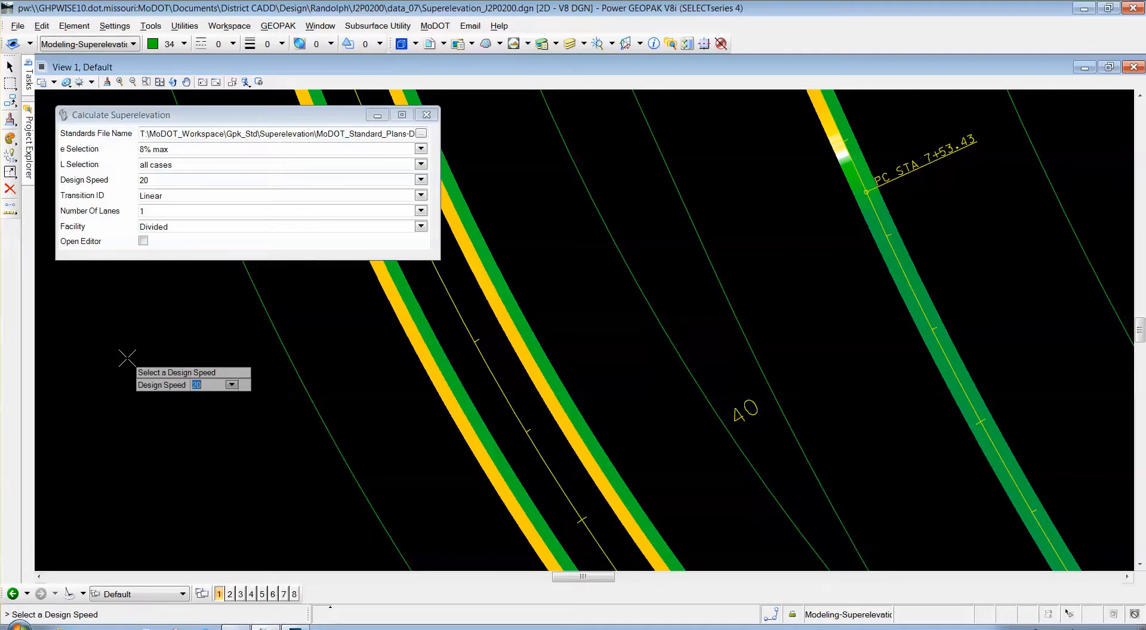
pyautogui.press('Down')
pyautogui.press('Down')
pyautogui.press('Down')
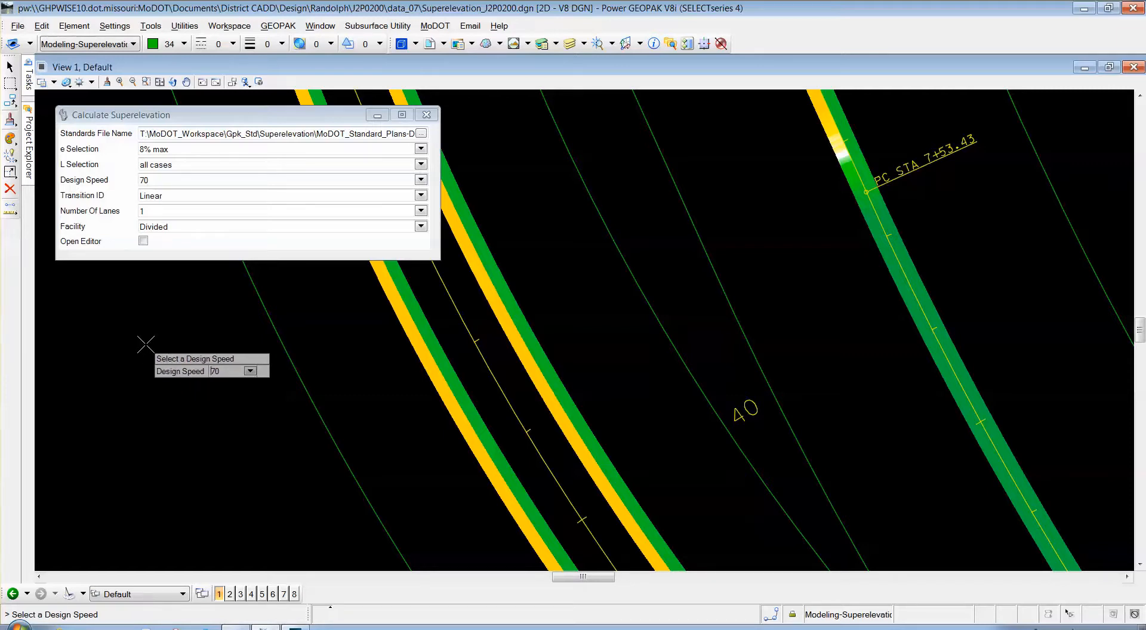
pyautogui.click(146, 344)
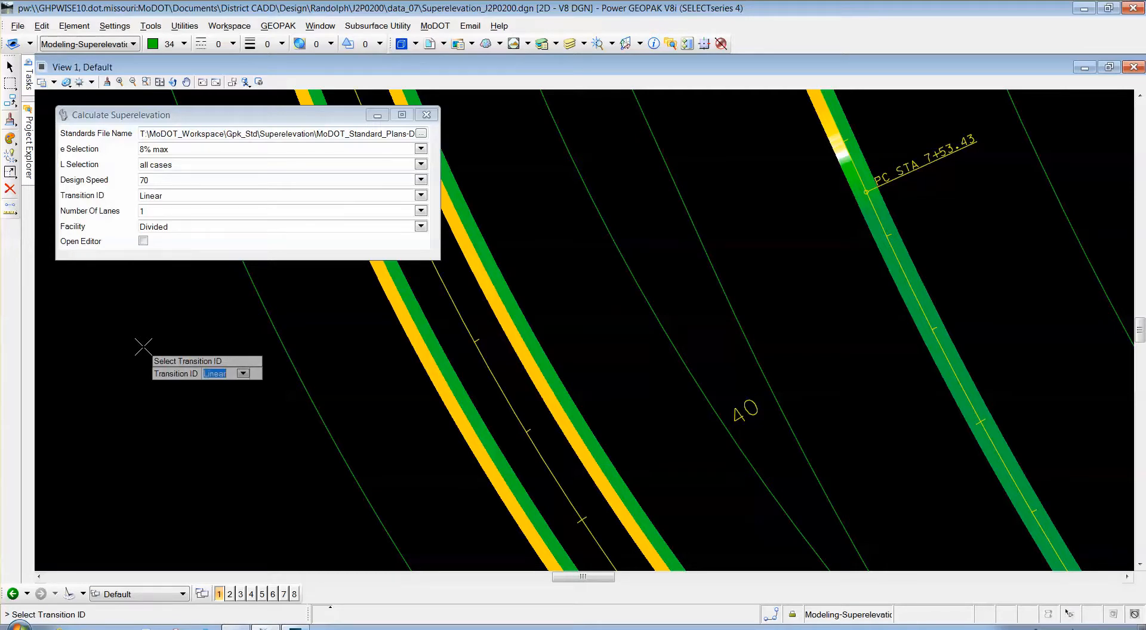
# Accept the Linear transition, set 4 lanes with a Divided facility, and calculate the superelevation with Open Editor set to Yes
pyautogui.click(139, 342)
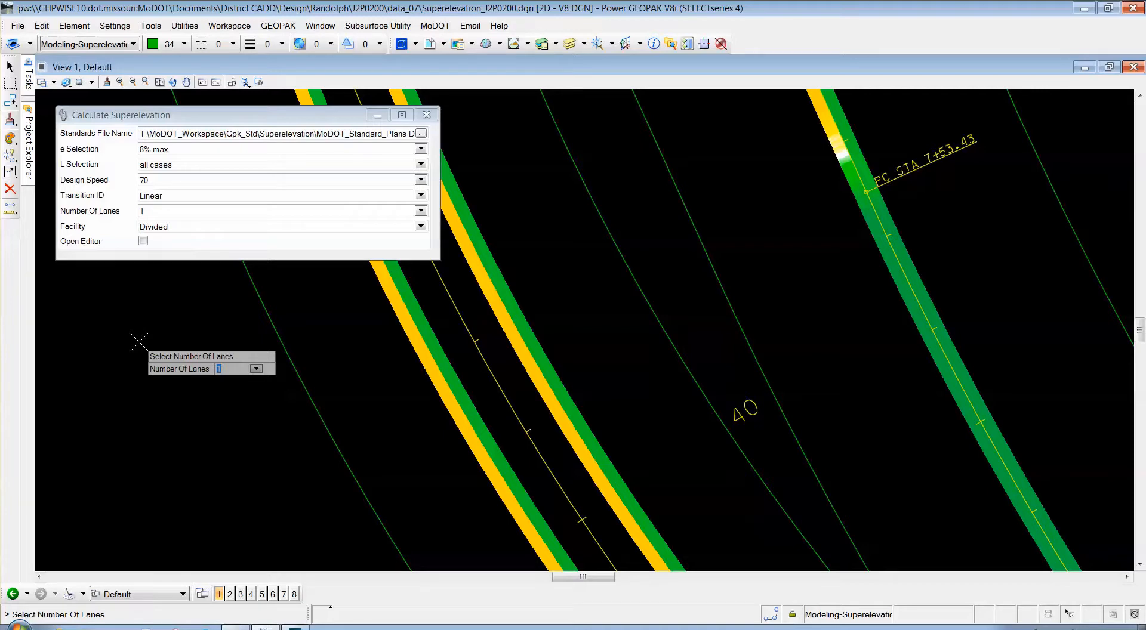
pyautogui.press('Down')
pyautogui.press('Return')
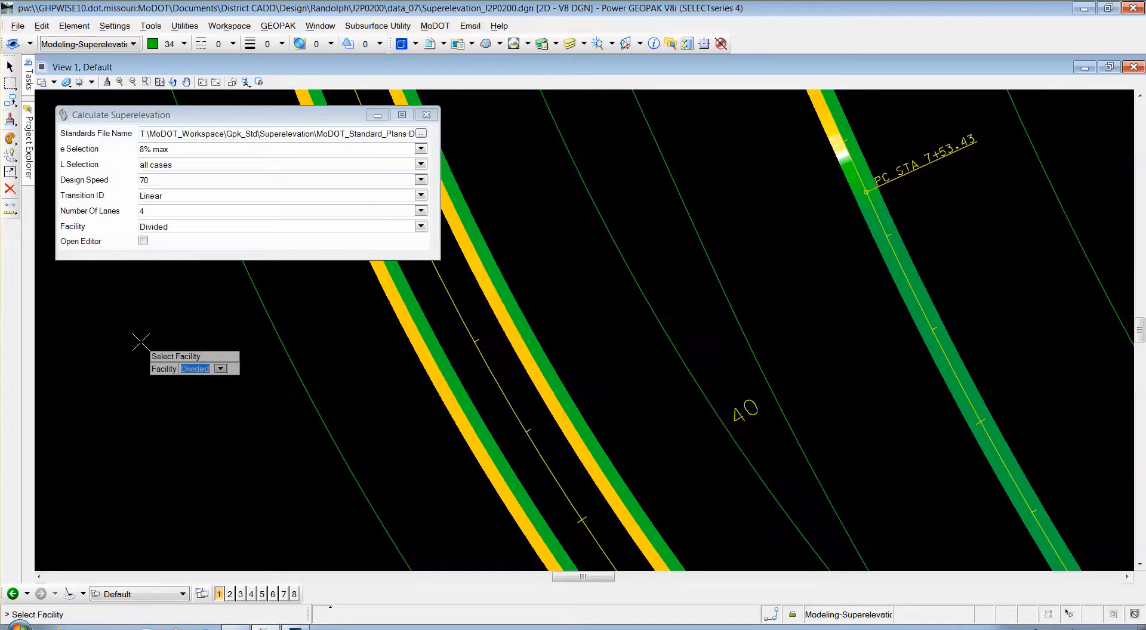
pyautogui.press('Return')
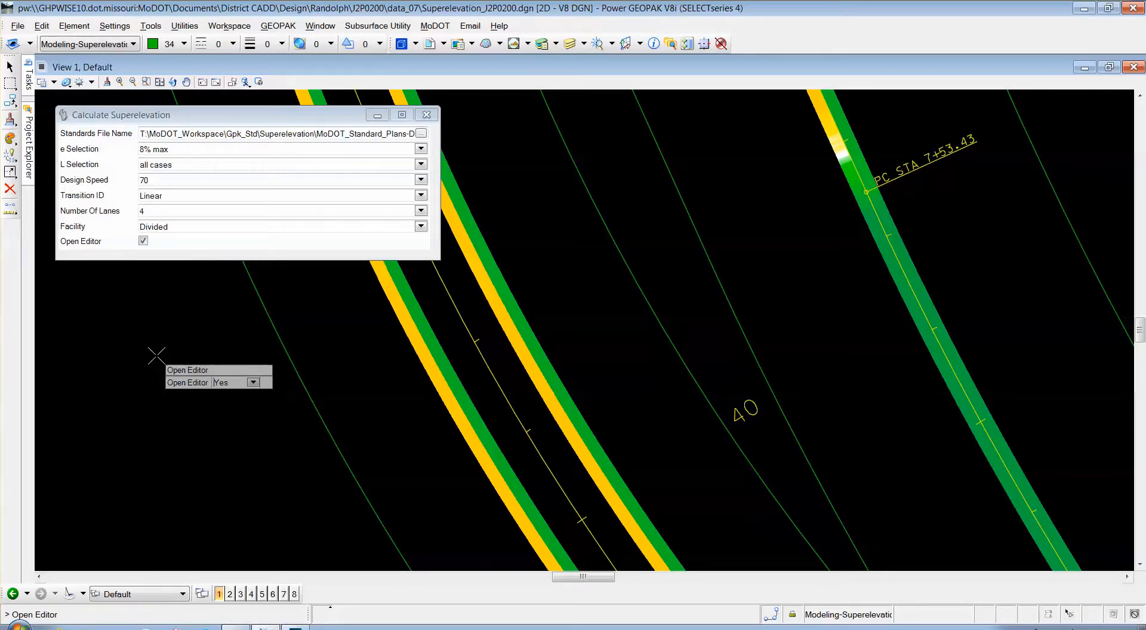
pyautogui.click(156, 356)
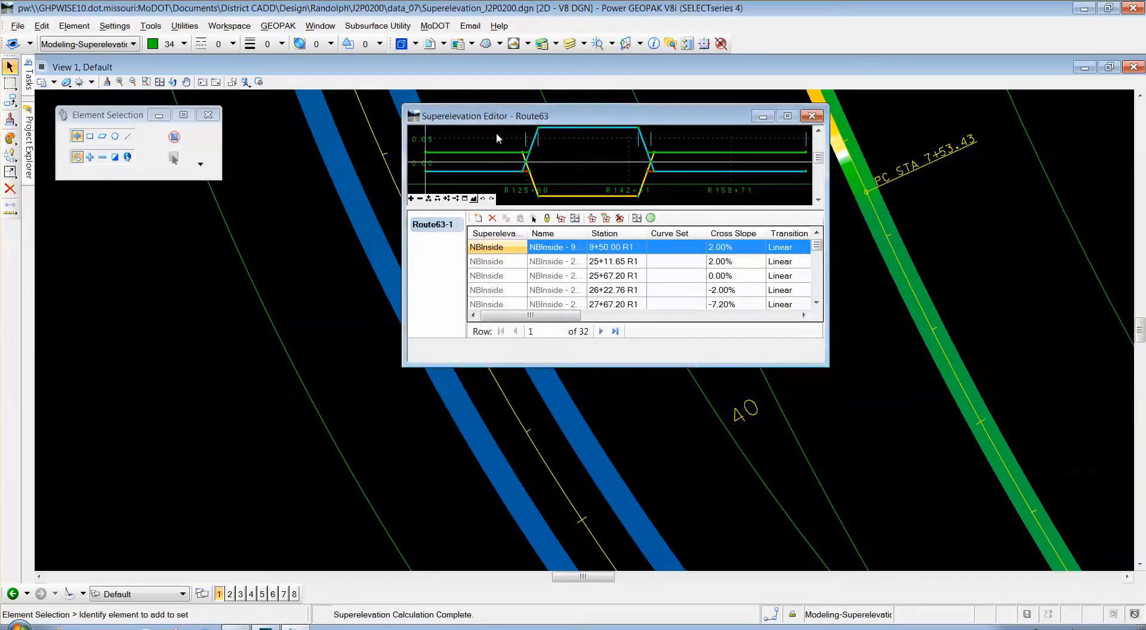
# Enlarge the Route63 Superelevation Editor, review the station and cross slope rows for all lanes, and close it
pyautogui.moveTo(506, 126); pyautogui.dragTo(259, 92)
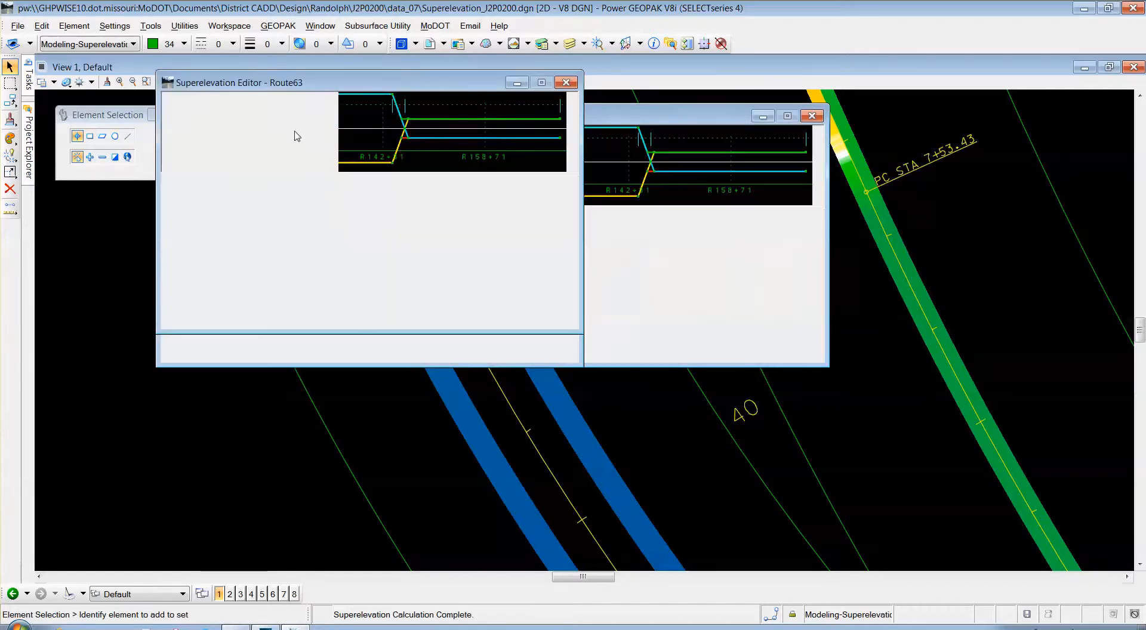
pyautogui.moveTo(579, 328); pyautogui.dragTo(860, 578)
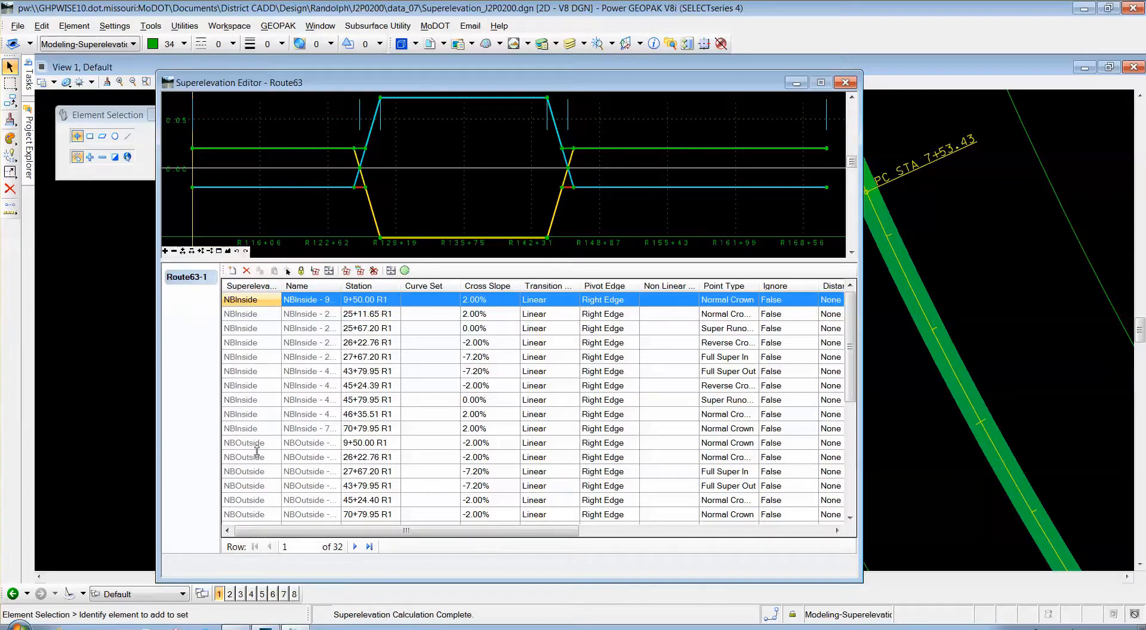
pyautogui.moveTo(851, 349); pyautogui.dragTo(854, 484)
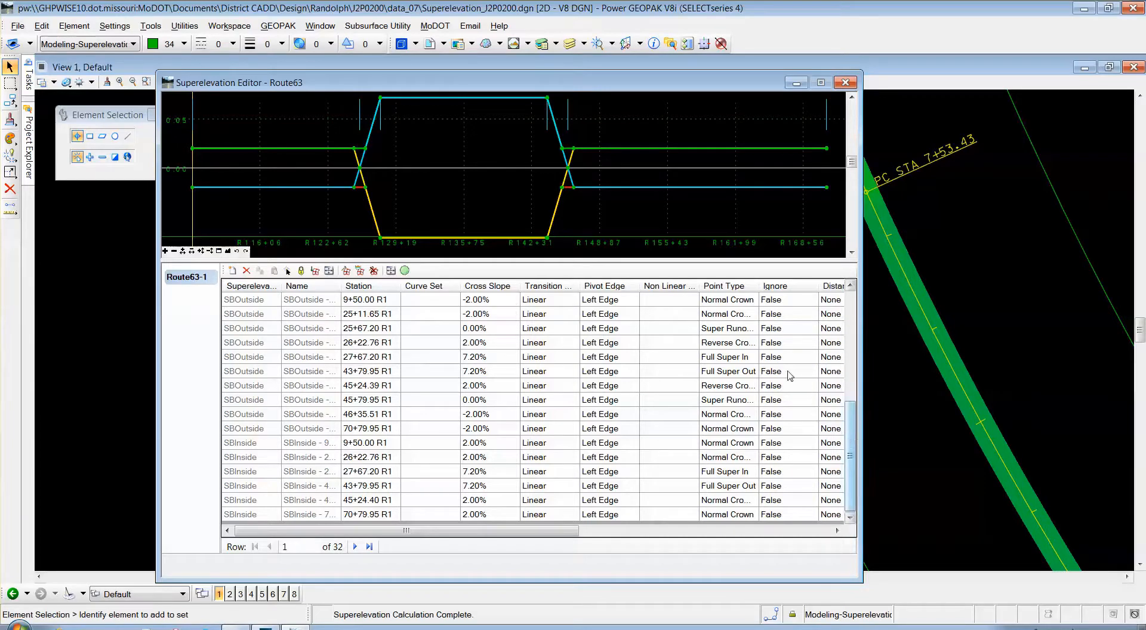
pyautogui.moveTo(852, 444); pyautogui.dragTo(854, 329)
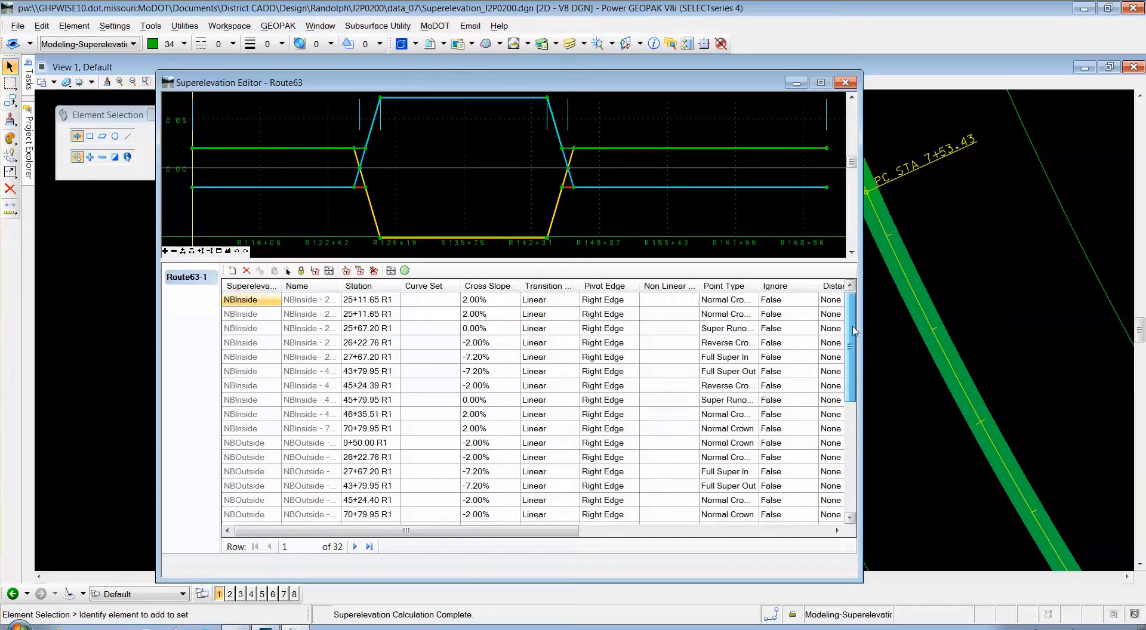
pyautogui.click(846, 83)
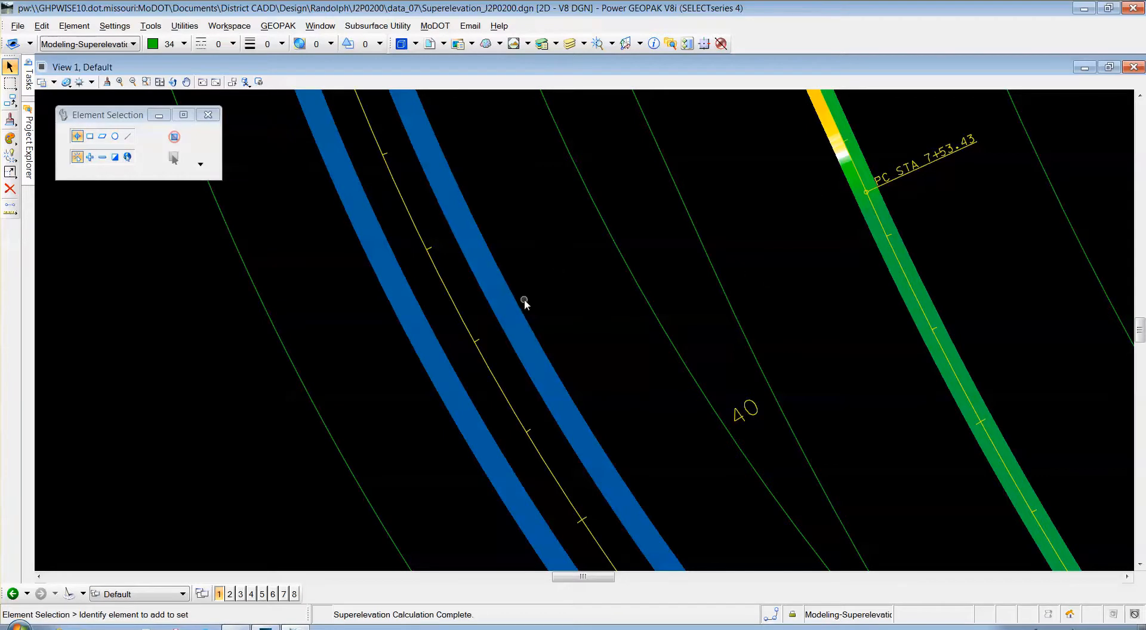
# Inspect the superelevation shading along the Route63 curve and the SBInside lane's station and cross slope labels near the entry spiral
pyautogui.scroll(-5, 525, 299)
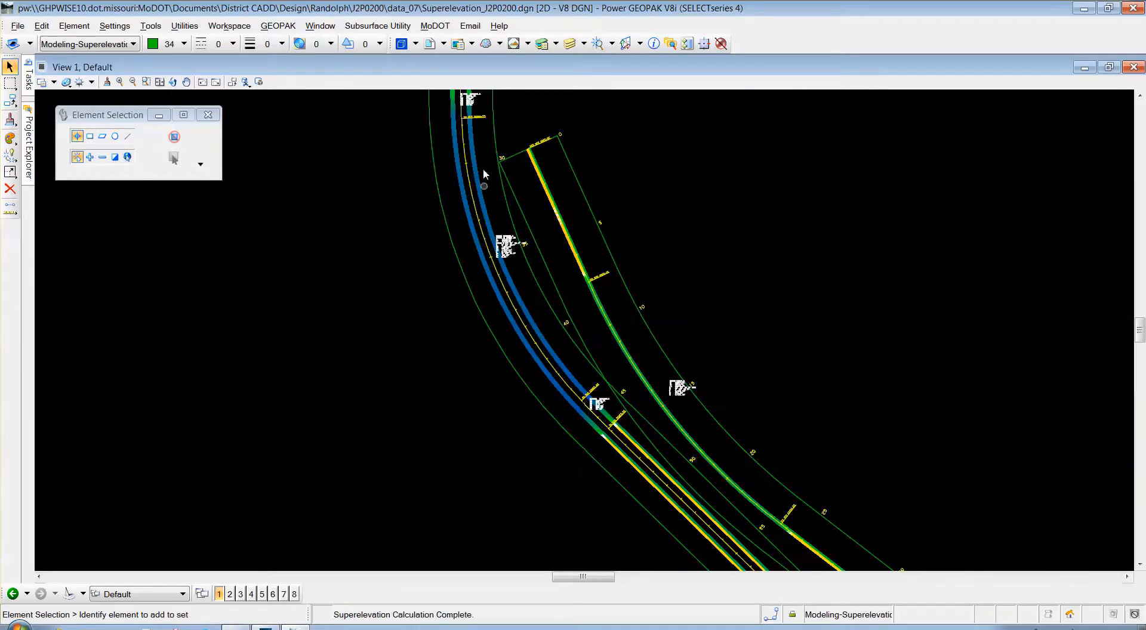
pyautogui.scroll(5, 492, 234)
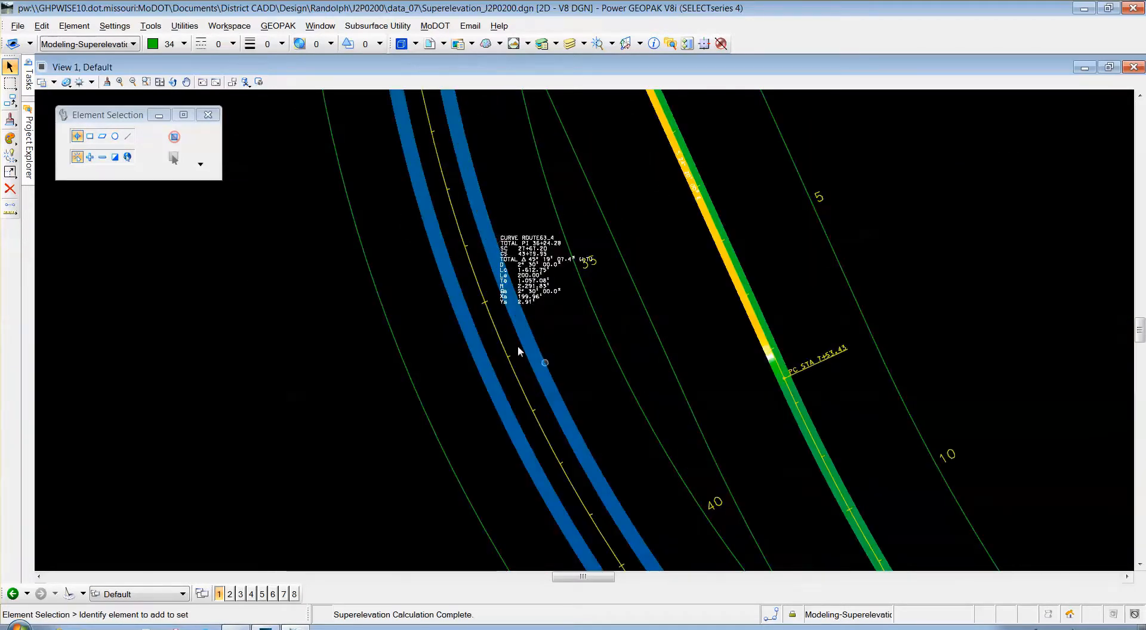
pyautogui.scroll(-5, 518, 347)
pyautogui.scroll(5, 494, 350)
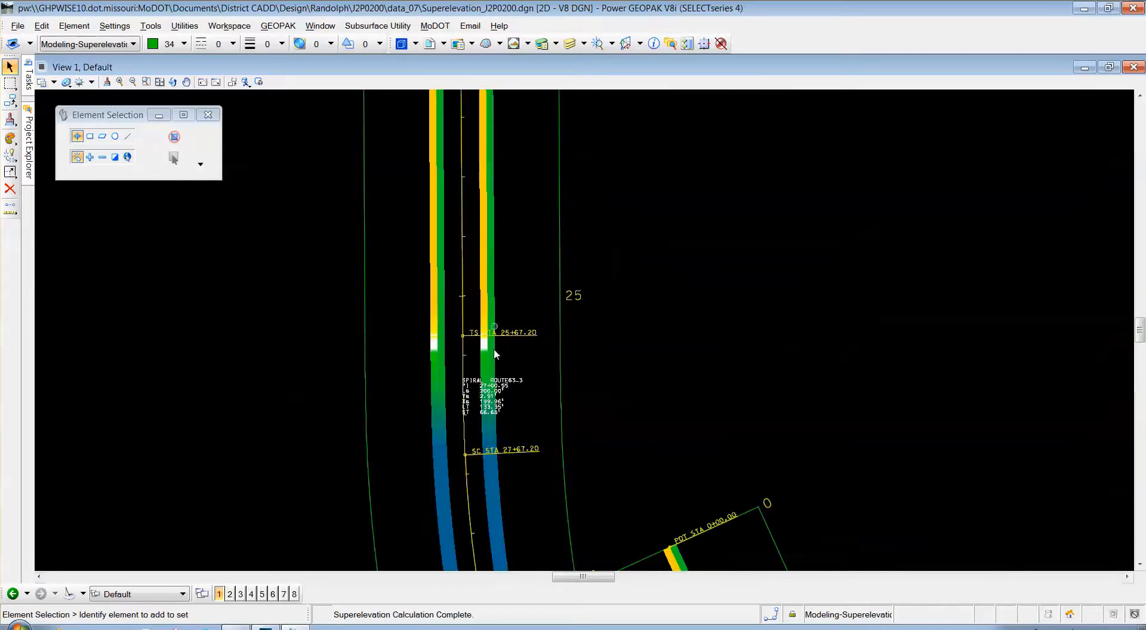
pyautogui.scroll(2, 488, 440)
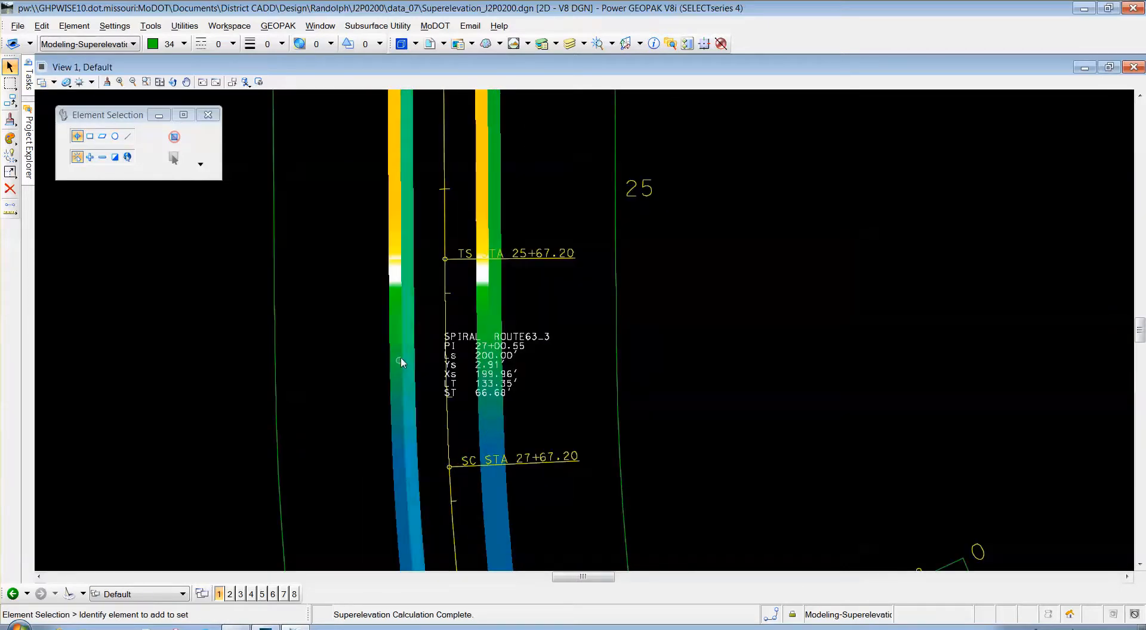
pyautogui.click(416, 424)
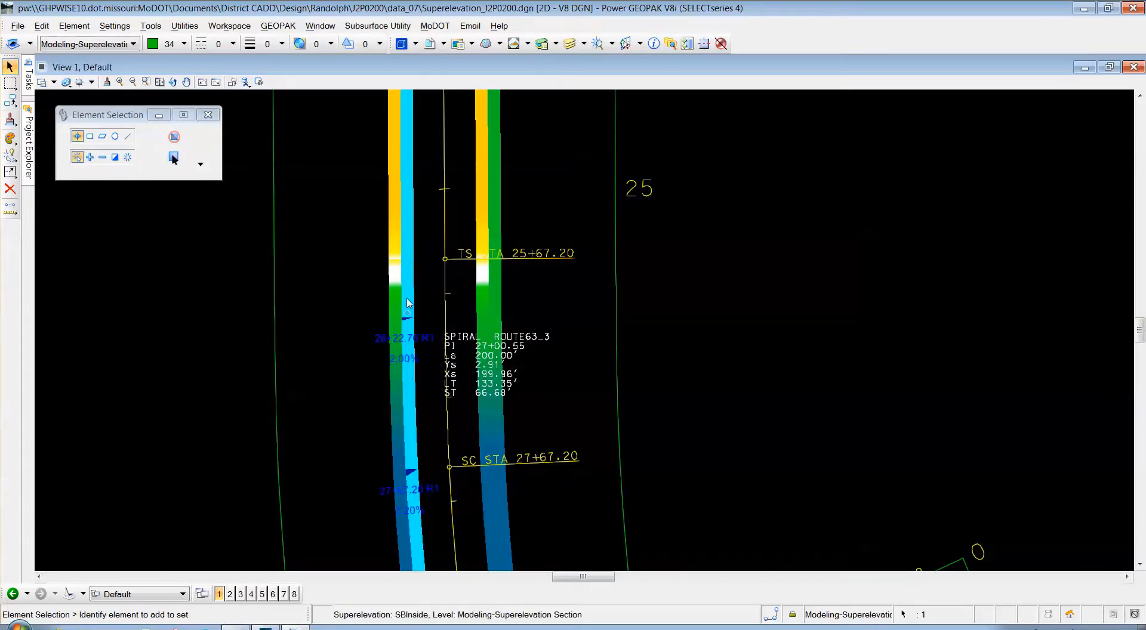
pyautogui.scroll(2, 408, 303)
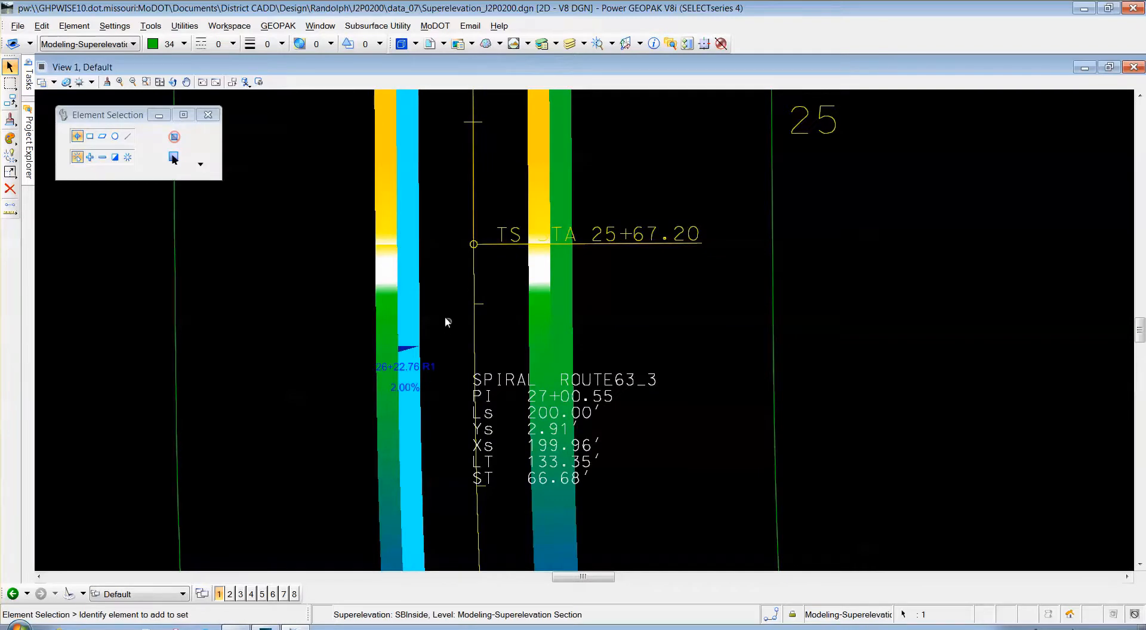
pyautogui.scroll(-2, 446, 303)
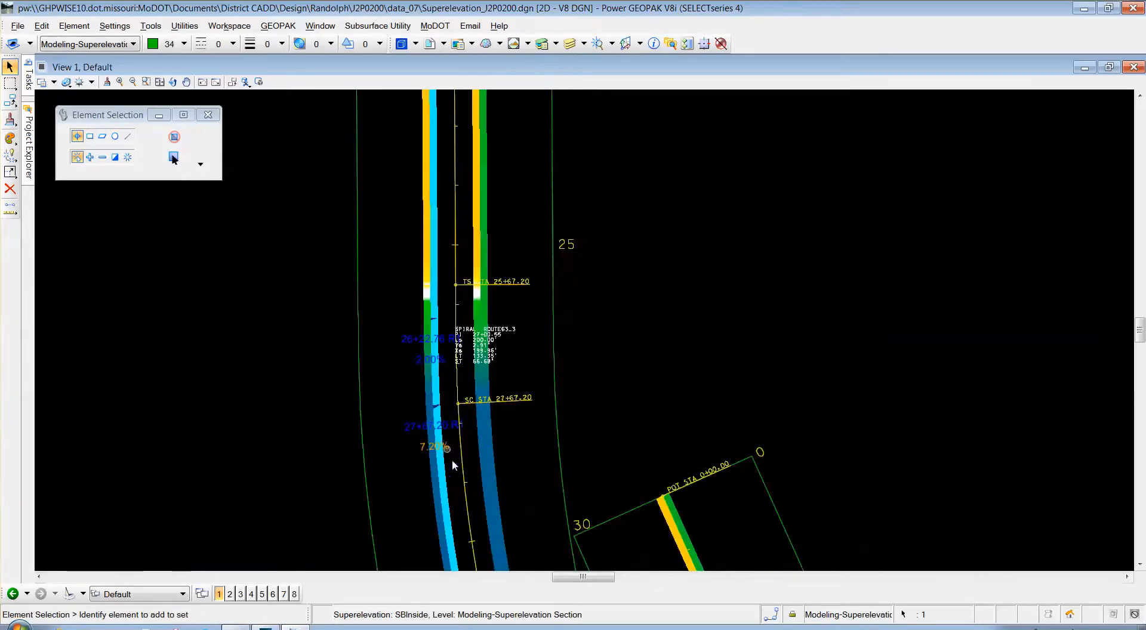
pyautogui.scroll(-2, 398, 289)
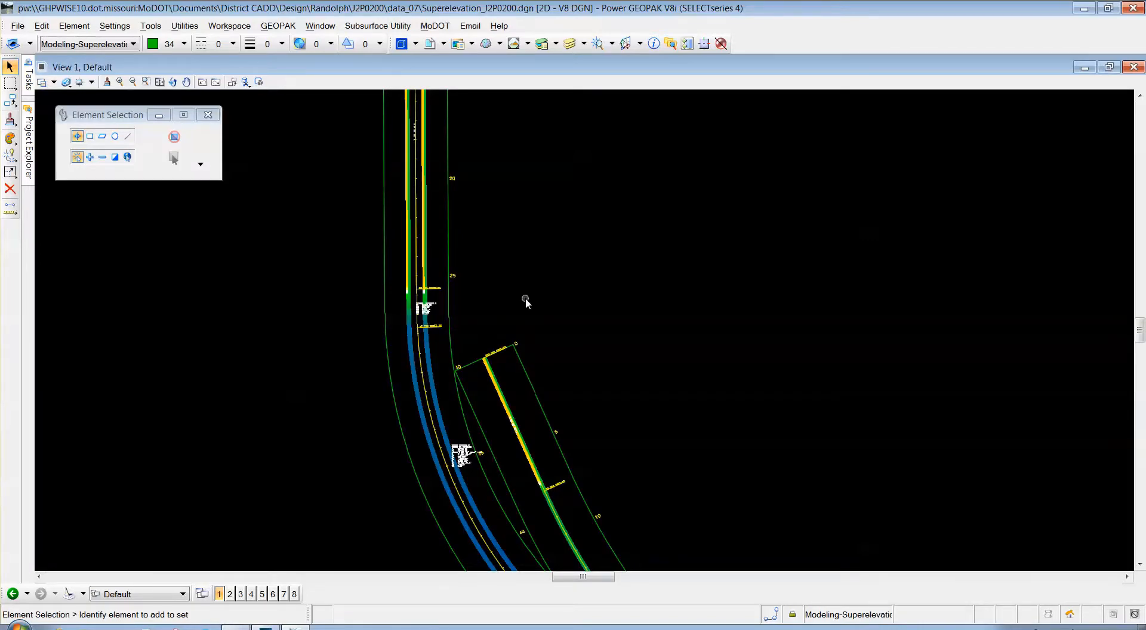
# Switch to ProjectWise Explorer, open Corridors_J2P0200.dgn from the data_07 folder, and check in Superelevation_J2P0200.dgn
pyautogui.click(237, 627)
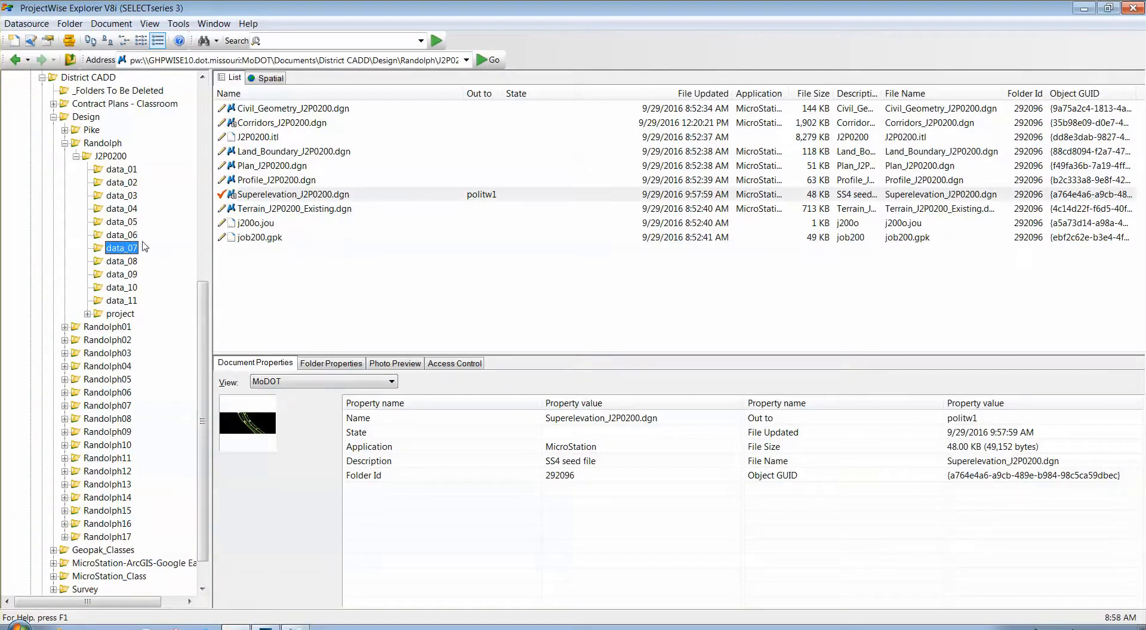
pyautogui.click(285, 123)
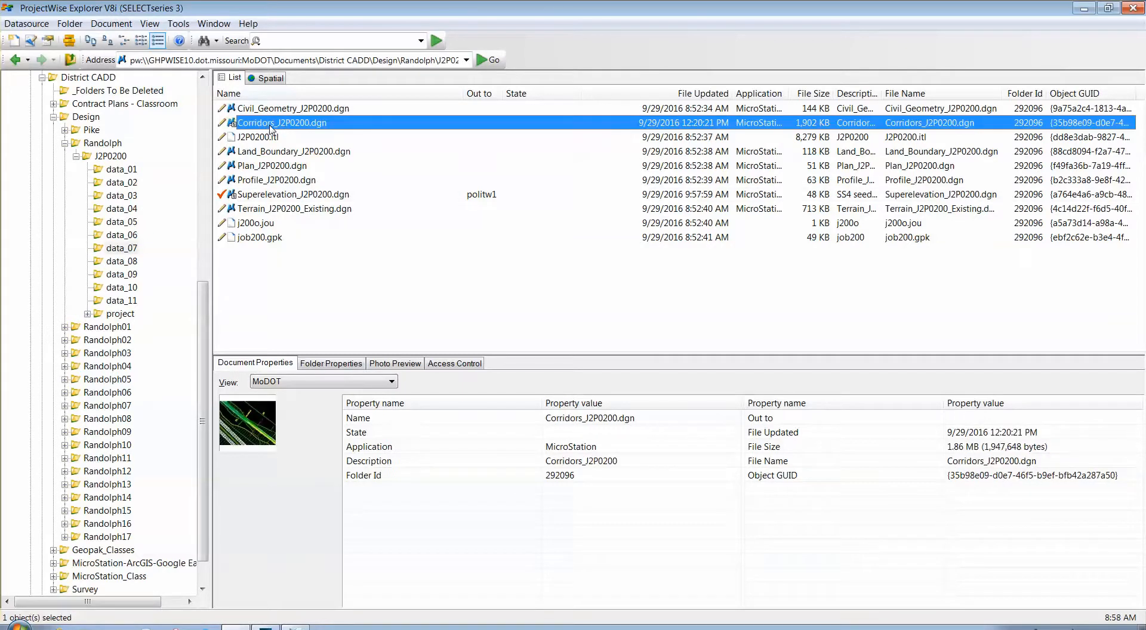
pyautogui.doubleClick(272, 123)
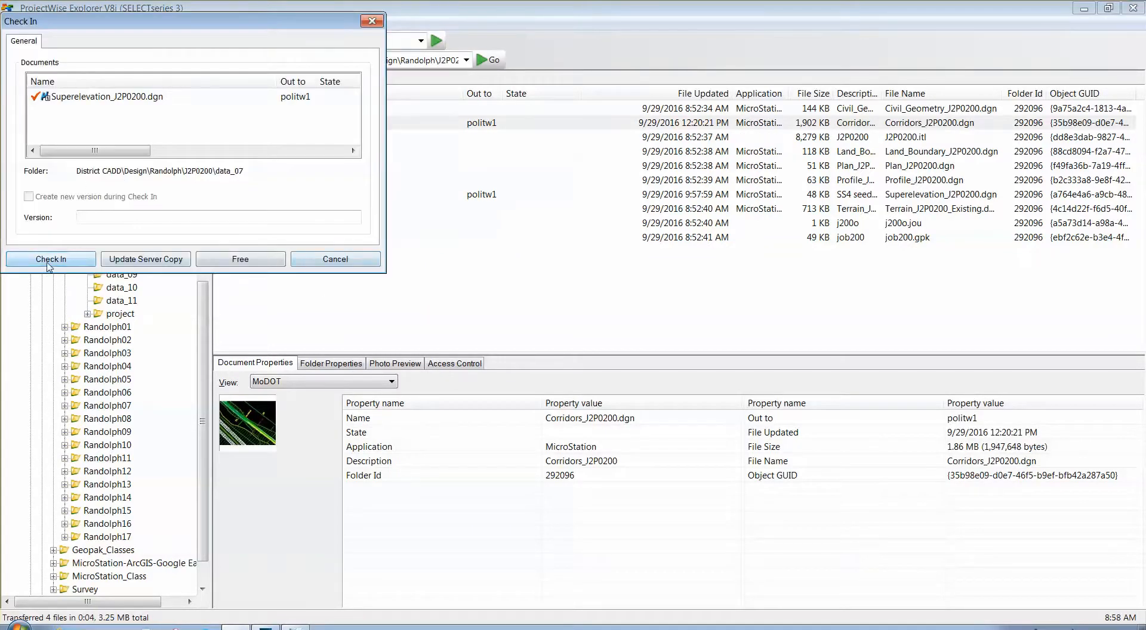
pyautogui.click(48, 260)
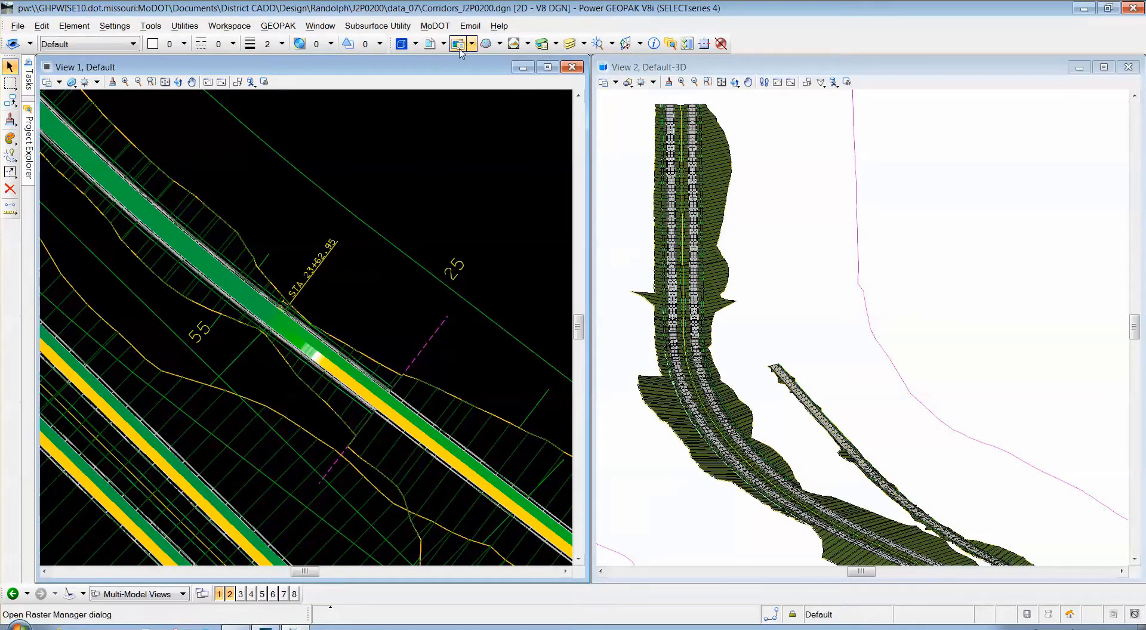
# Check the reference attachments of the corridor file for Superelevation_J2P0200.dgn, and close the list
pyautogui.click(429, 44)
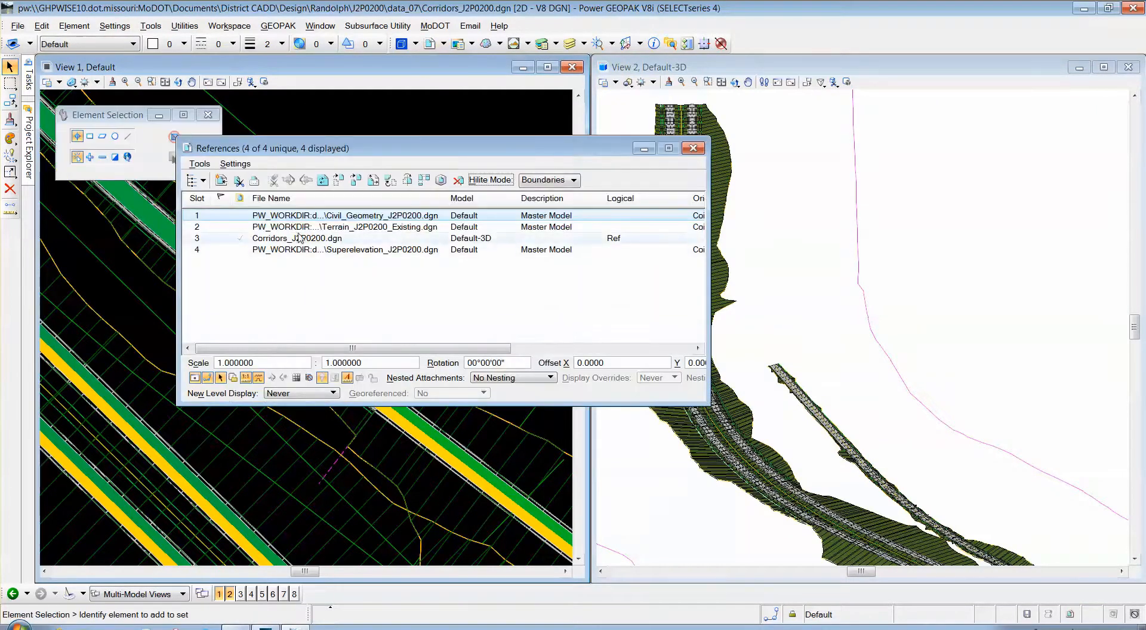
pyautogui.click(262, 249)
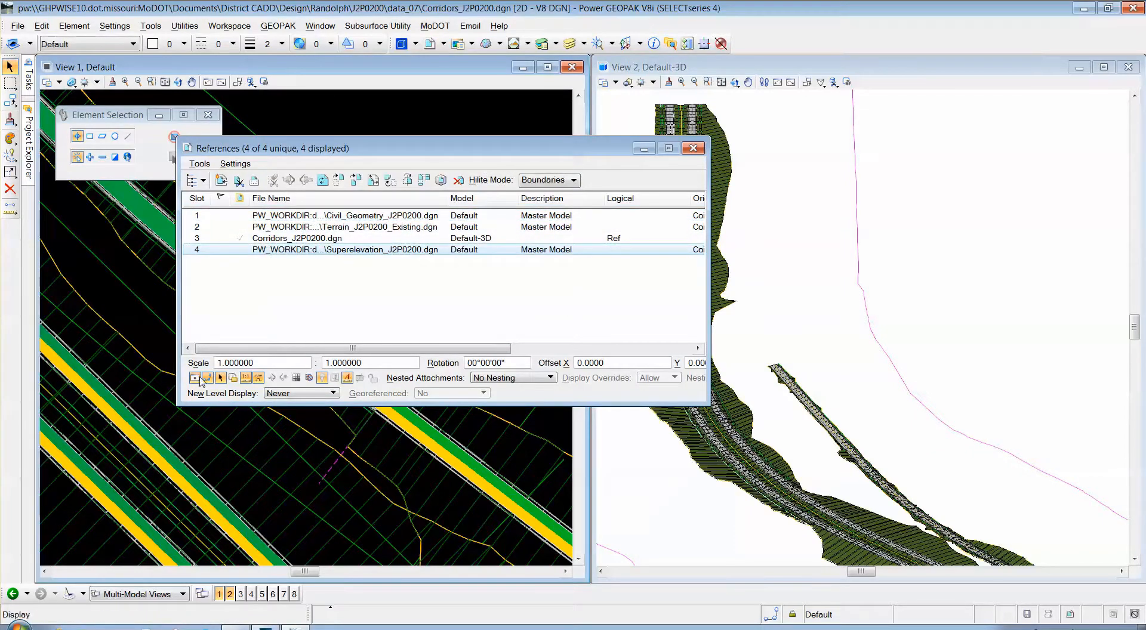
pyautogui.click(693, 148)
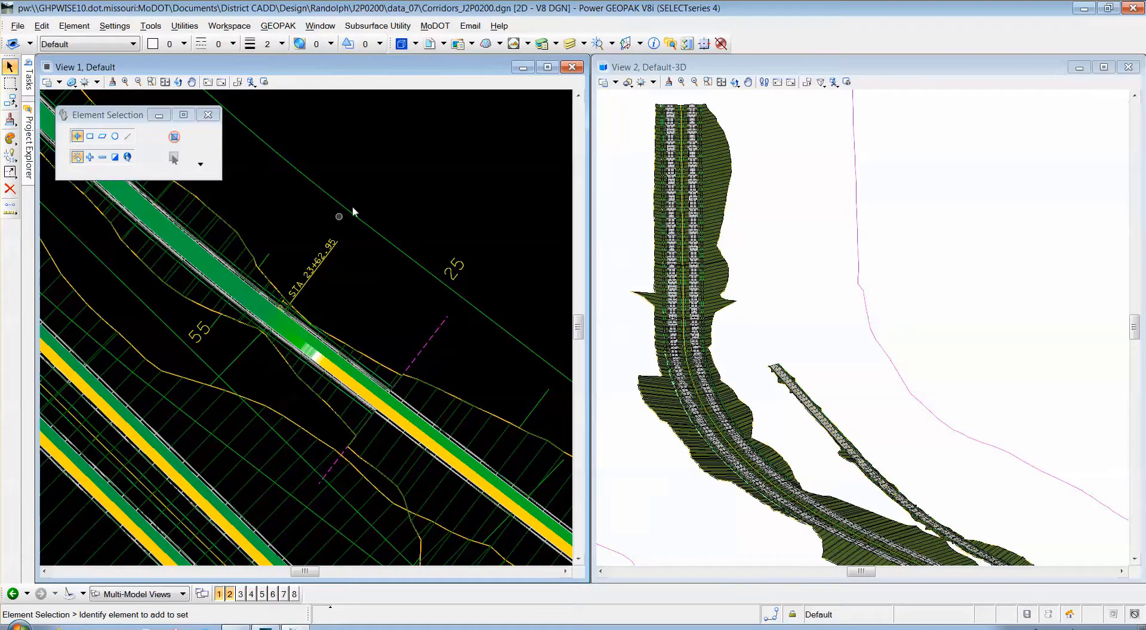
# Start assigning superelevation to the Route63 corridor, using superelevation section Route63-1 from the referenced Superelevation_J2P0200.dgn
pyautogui.scroll(-2, 410, 179)
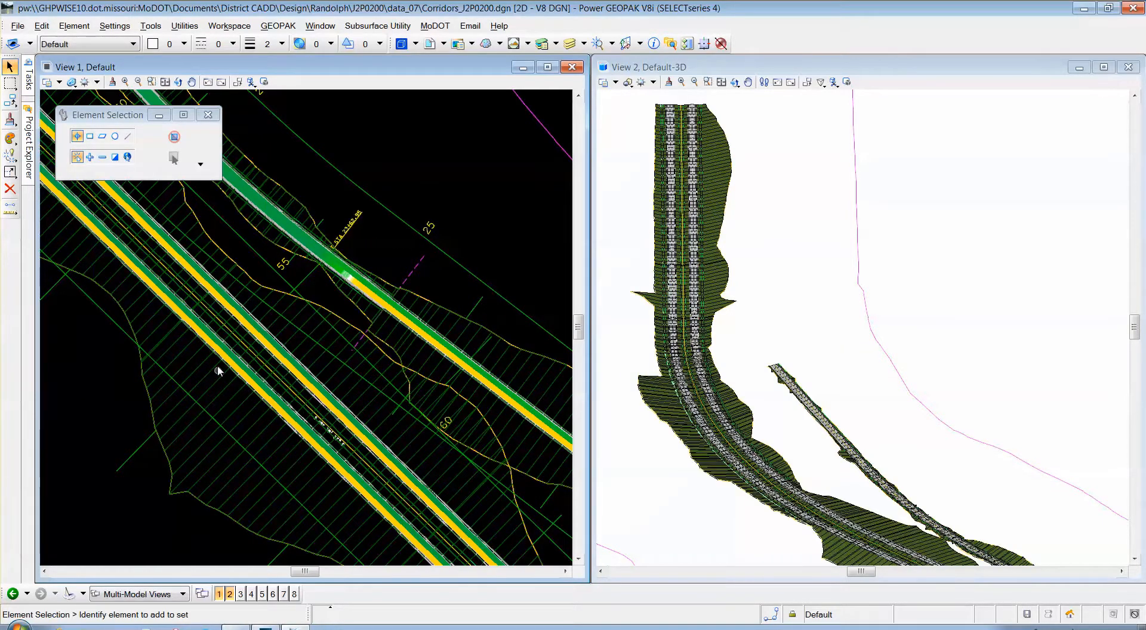
pyautogui.scroll(-2, 218, 364)
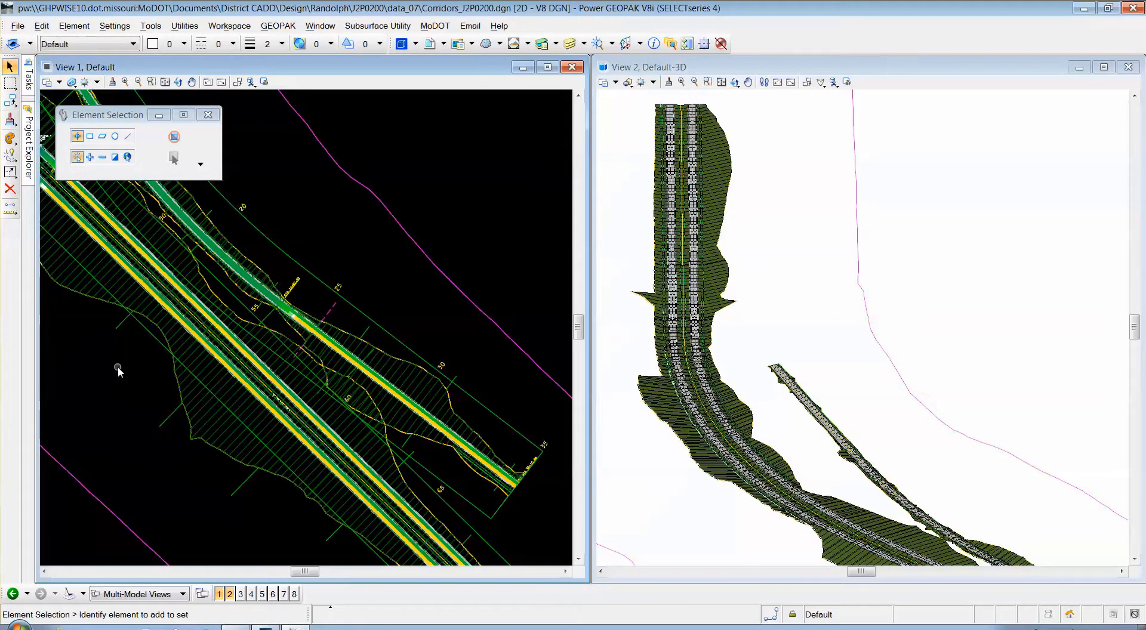
pyautogui.click(170, 420)
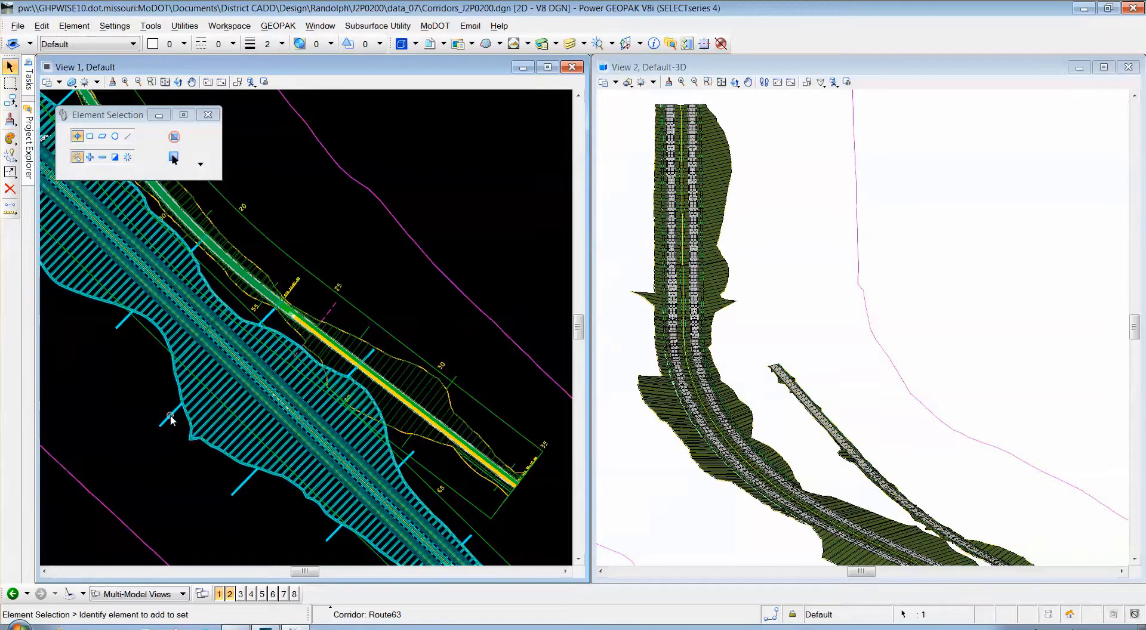
pyautogui.moveTo(170, 416)
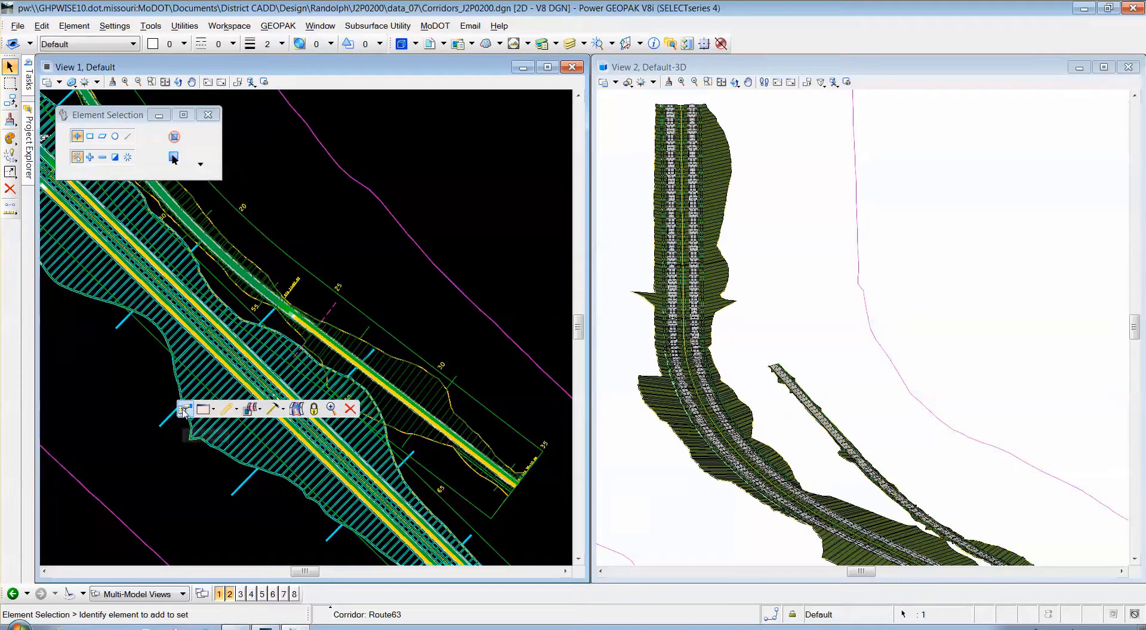
pyautogui.click(277, 410)
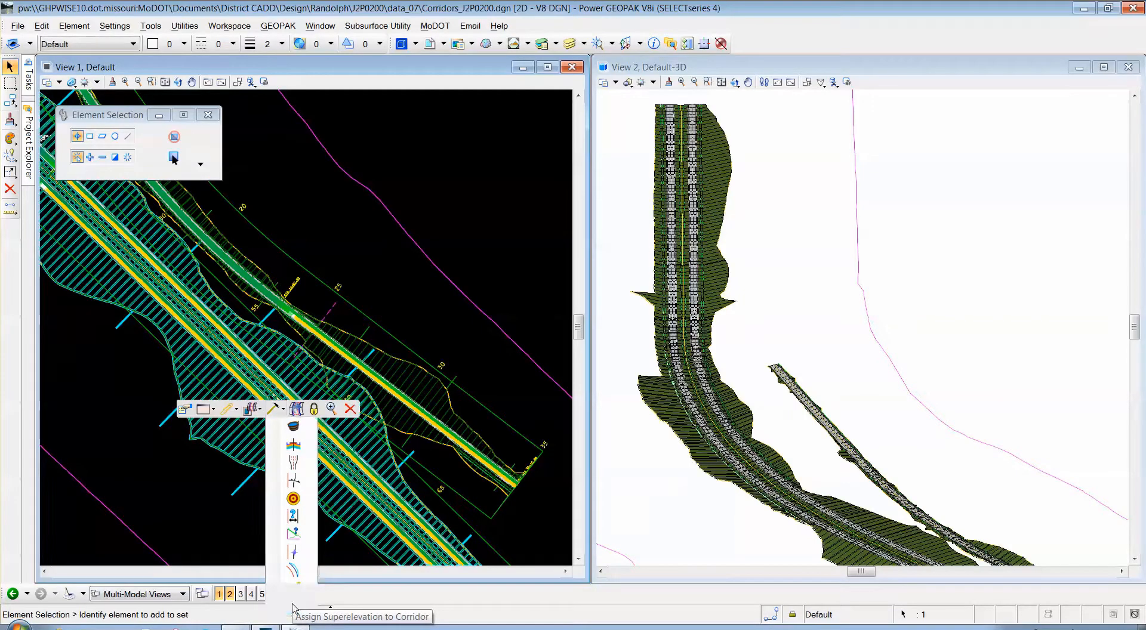
pyautogui.click(293, 607)
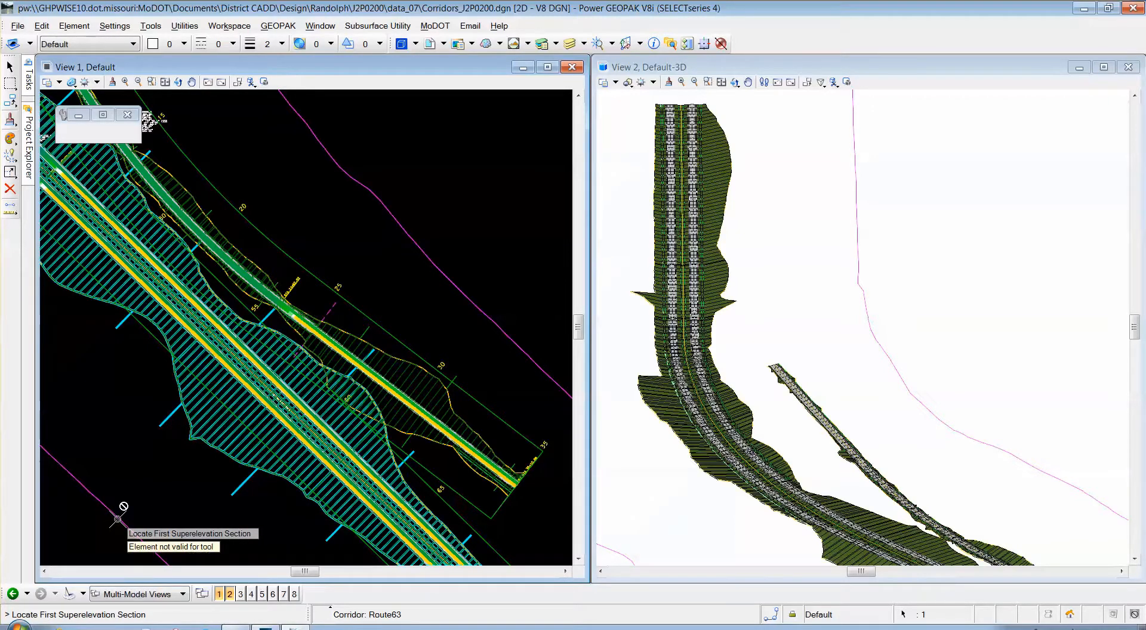
pyautogui.click(149, 349)
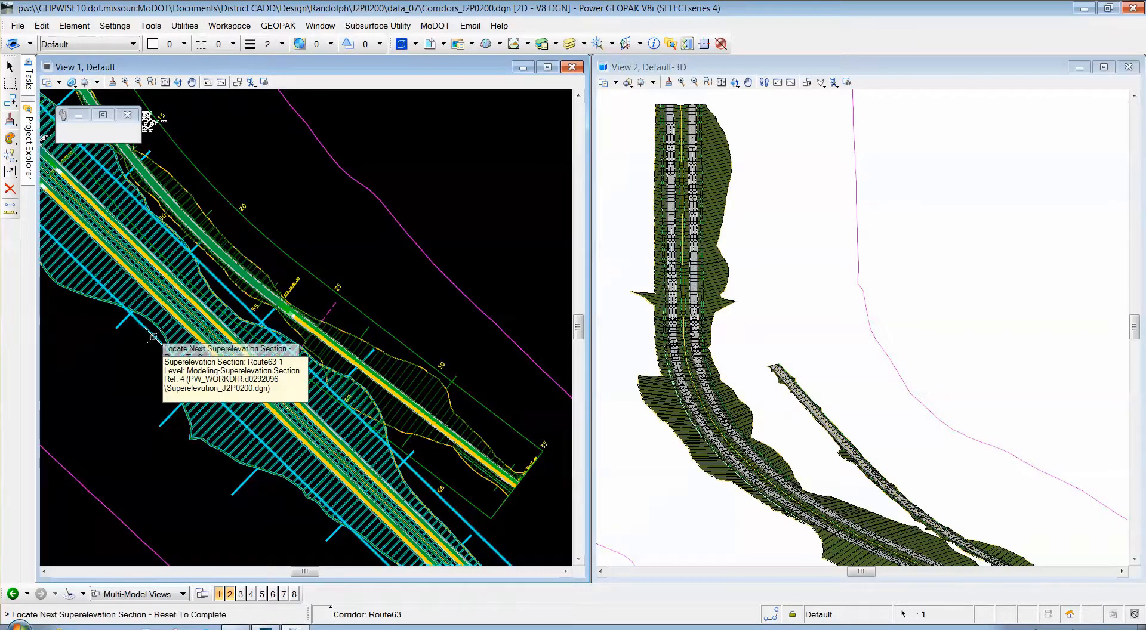
pyautogui.rightClick(101, 393)
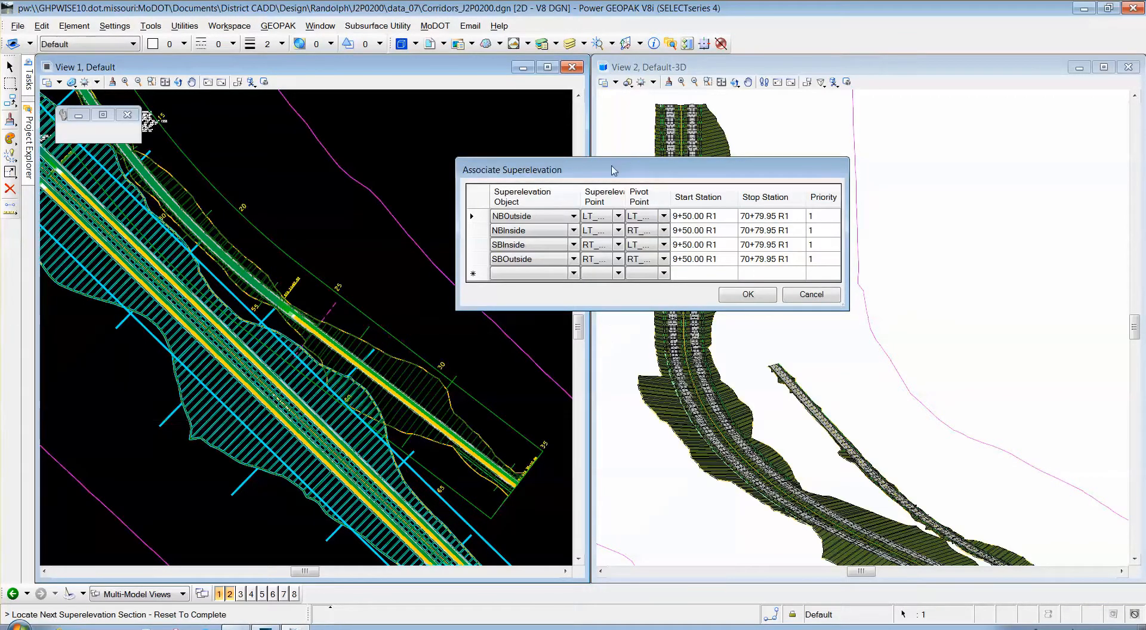
# Enlarge the Associate Superelevation dialog and accept the superelevation and pivot point pairings for NBOutside, NBInside, SBInside and SBOutside
pyautogui.moveTo(627, 170); pyautogui.dragTo(446, 143)
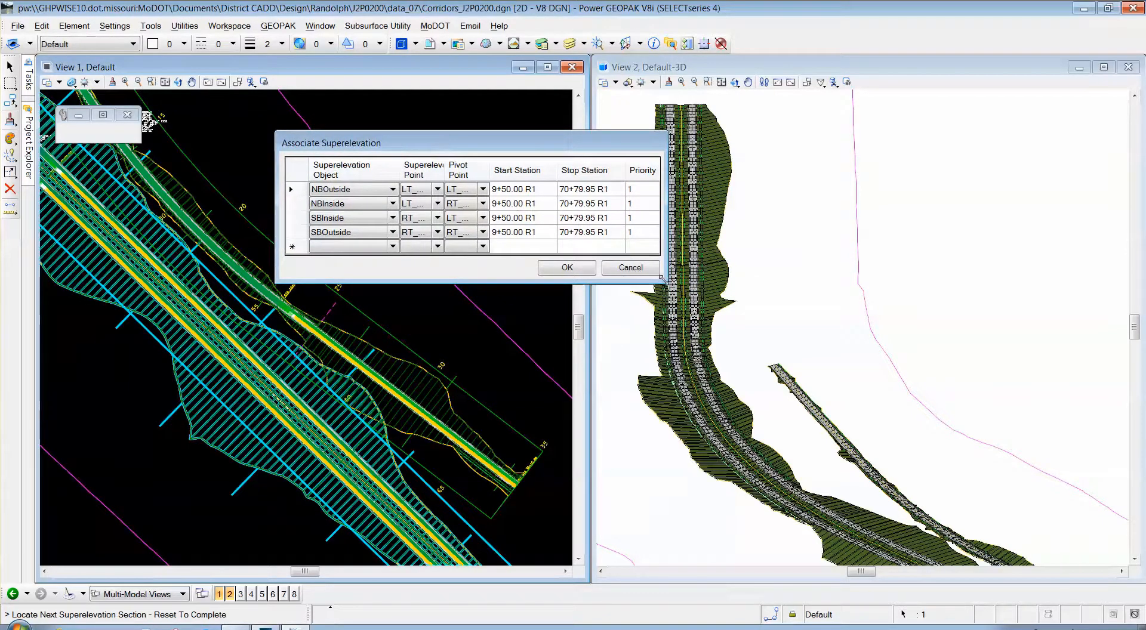
pyautogui.moveTo(663, 278); pyautogui.dragTo(786, 294)
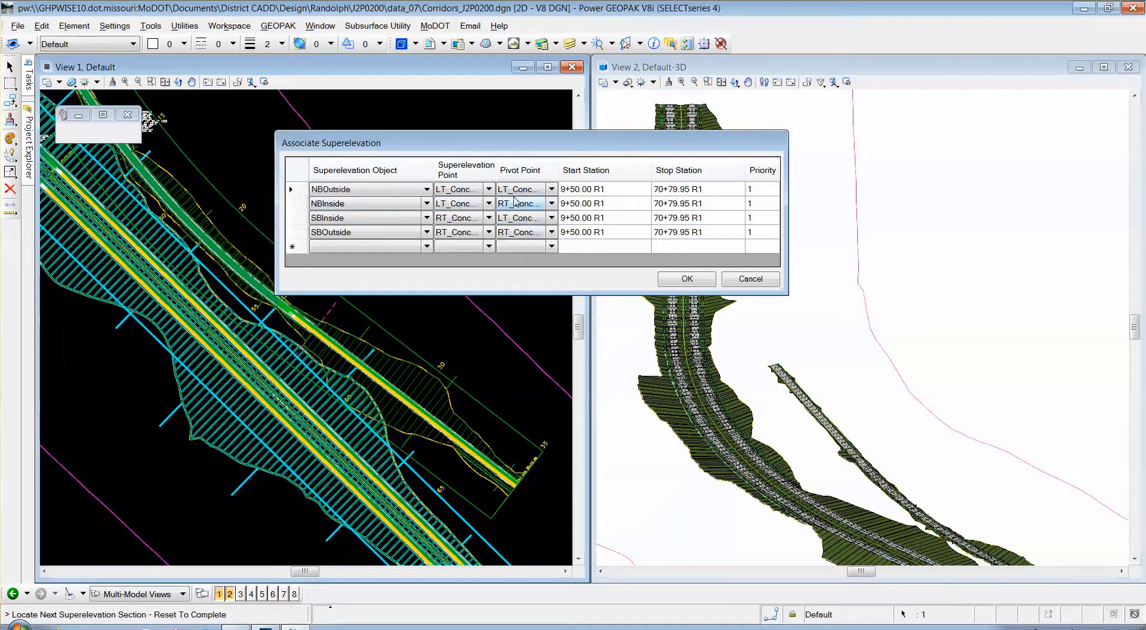
pyautogui.click(680, 279)
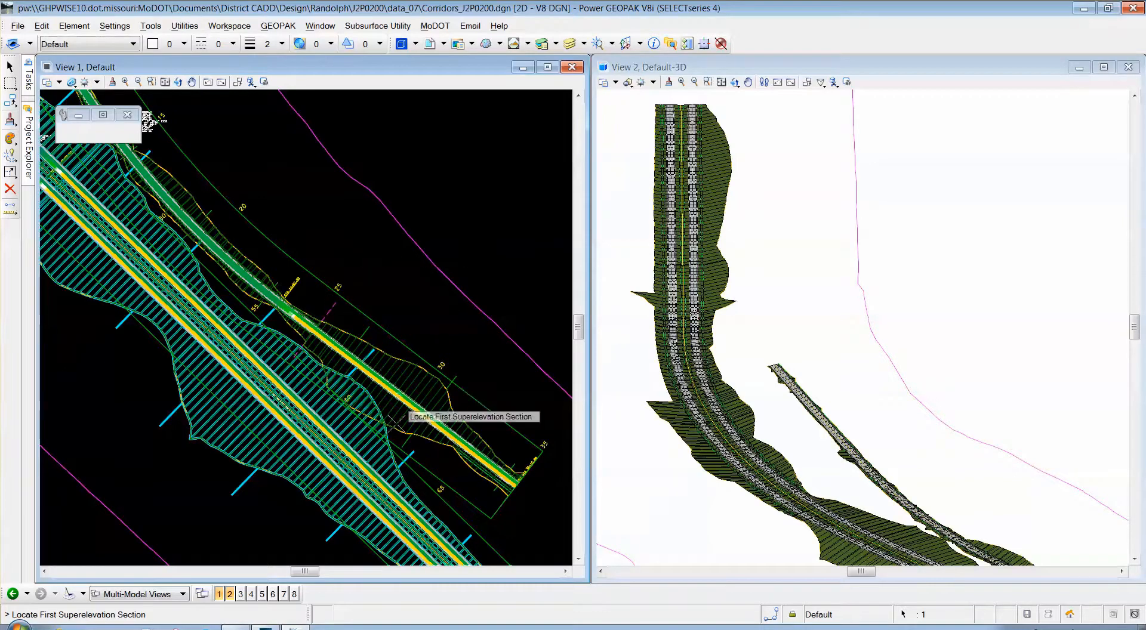
# Open the dynamic cross section of the Route63 corridor in View 8
pyautogui.scroll(-2, 272, 212)
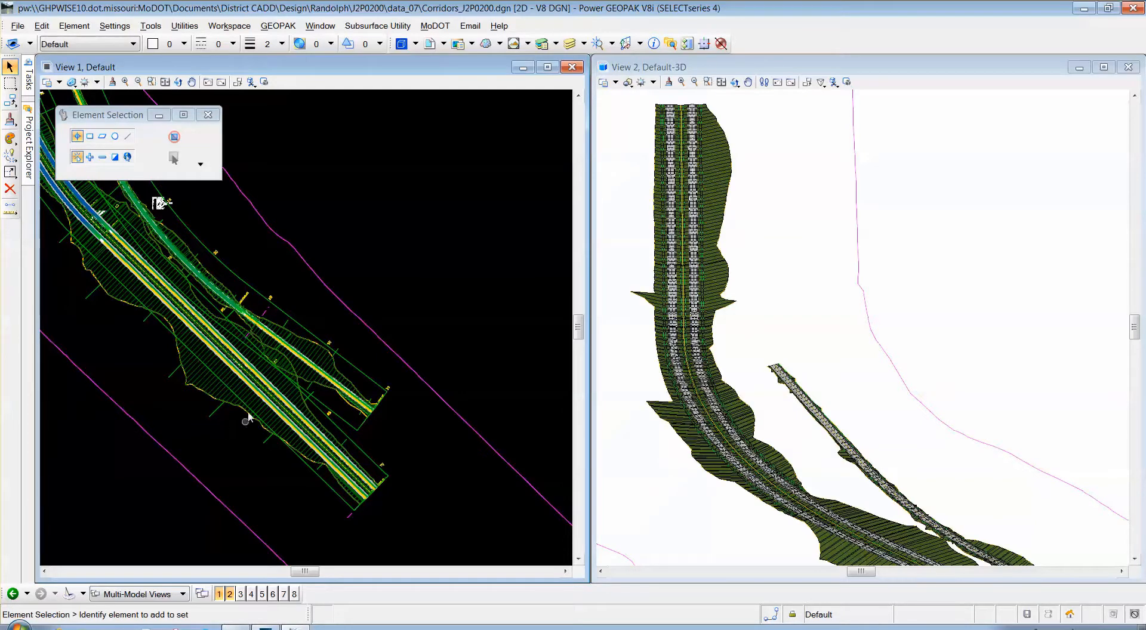
pyautogui.click(216, 416)
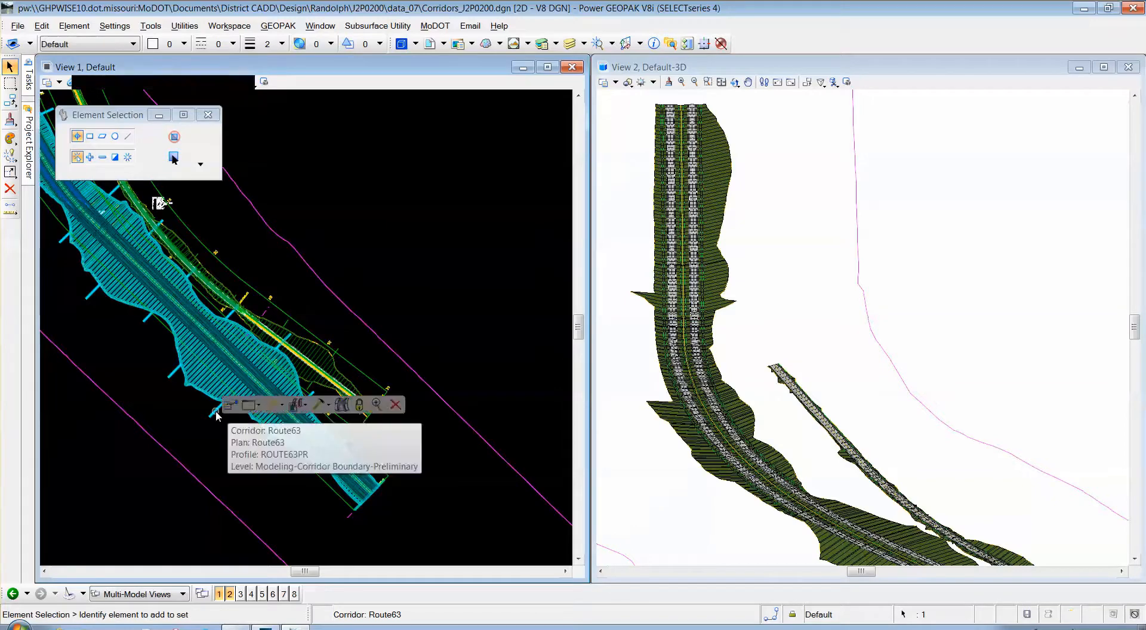
pyautogui.click(249, 406)
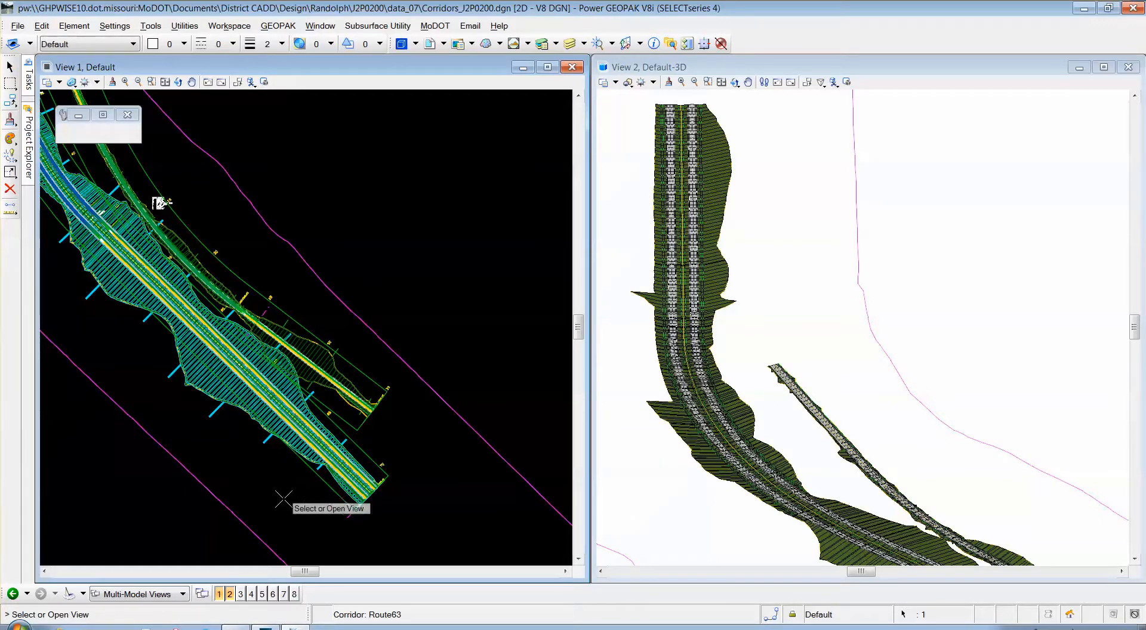
pyautogui.click(295, 594)
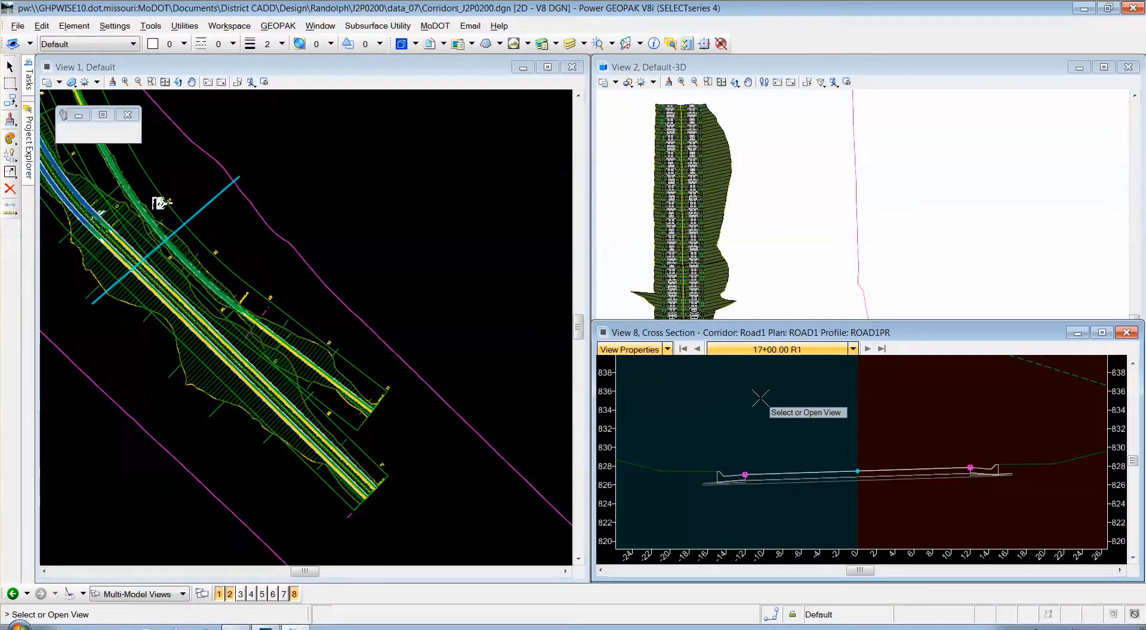
pyautogui.click(783, 422)
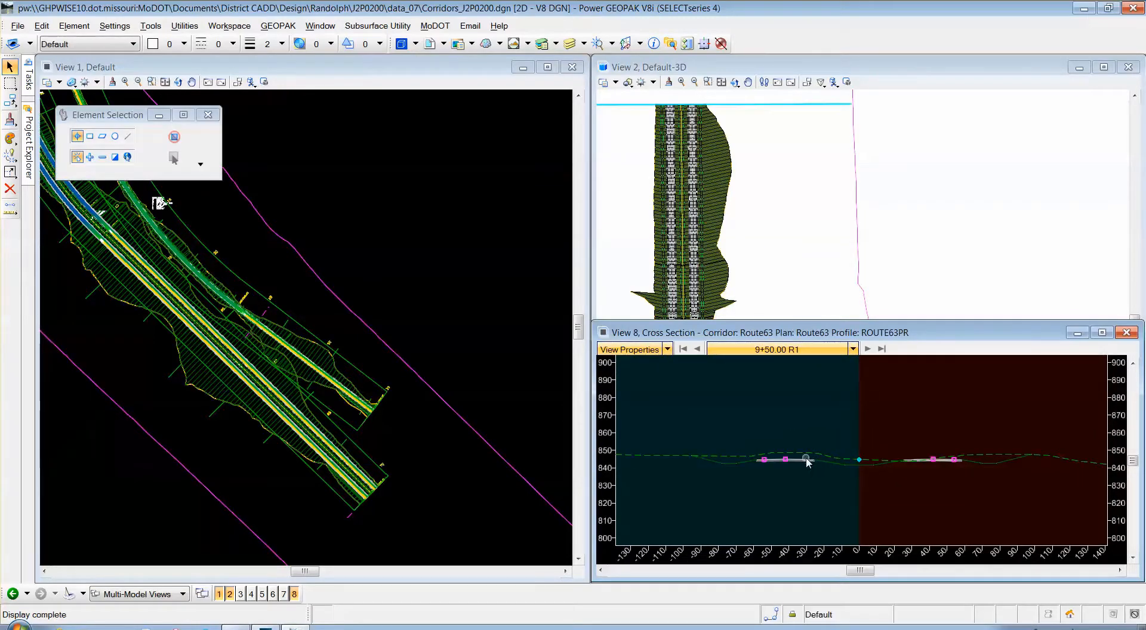
pyautogui.scroll(1, 836, 442)
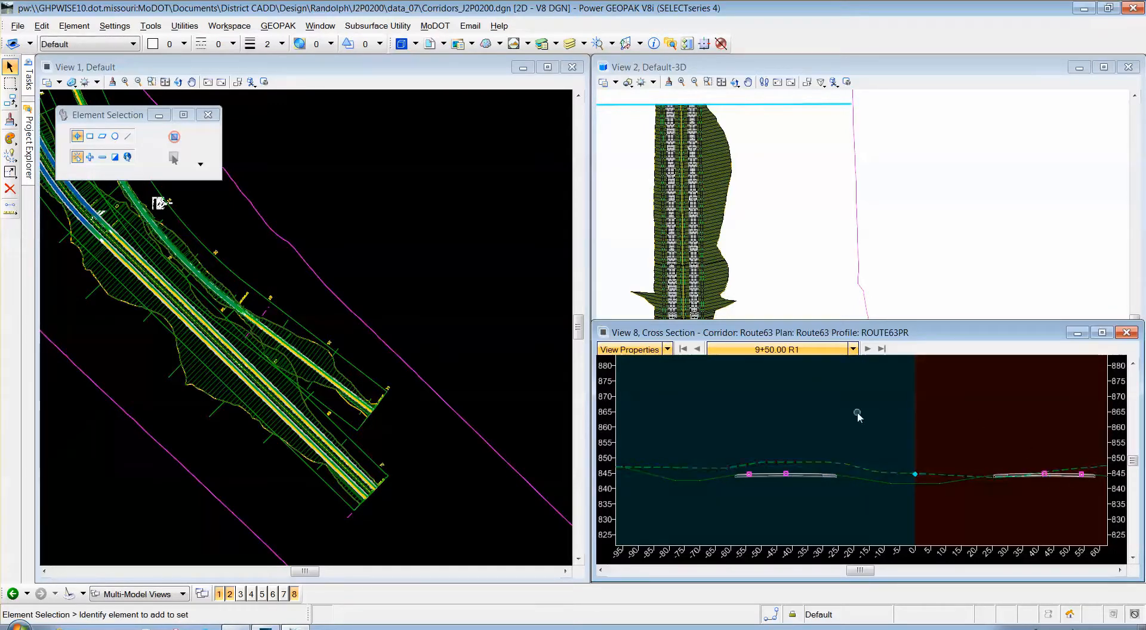
# Use Locate Station Via Datapoint to move the Route63 cross section into the curve, at about station 38+83
pyautogui.rightClick(793, 403)
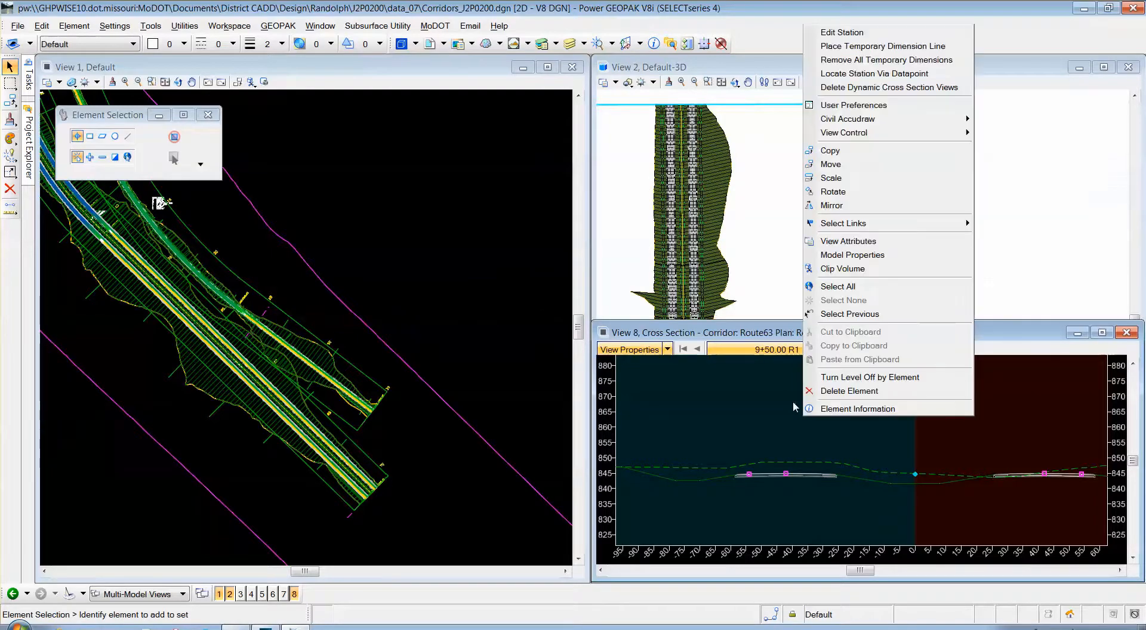
pyautogui.click(885, 73)
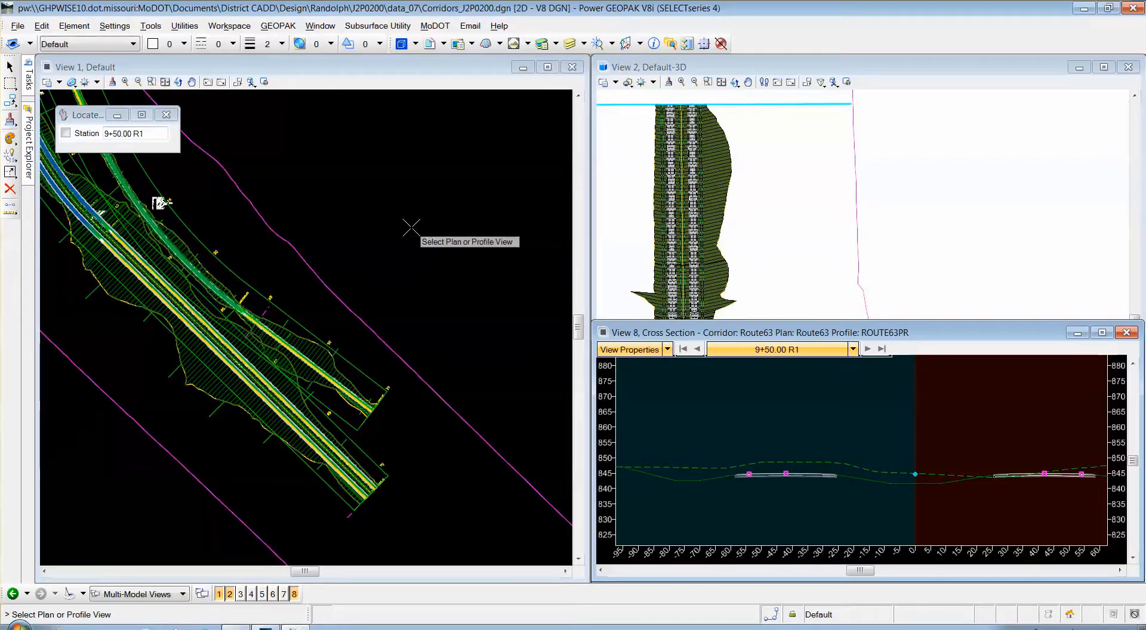
pyautogui.click(339, 226)
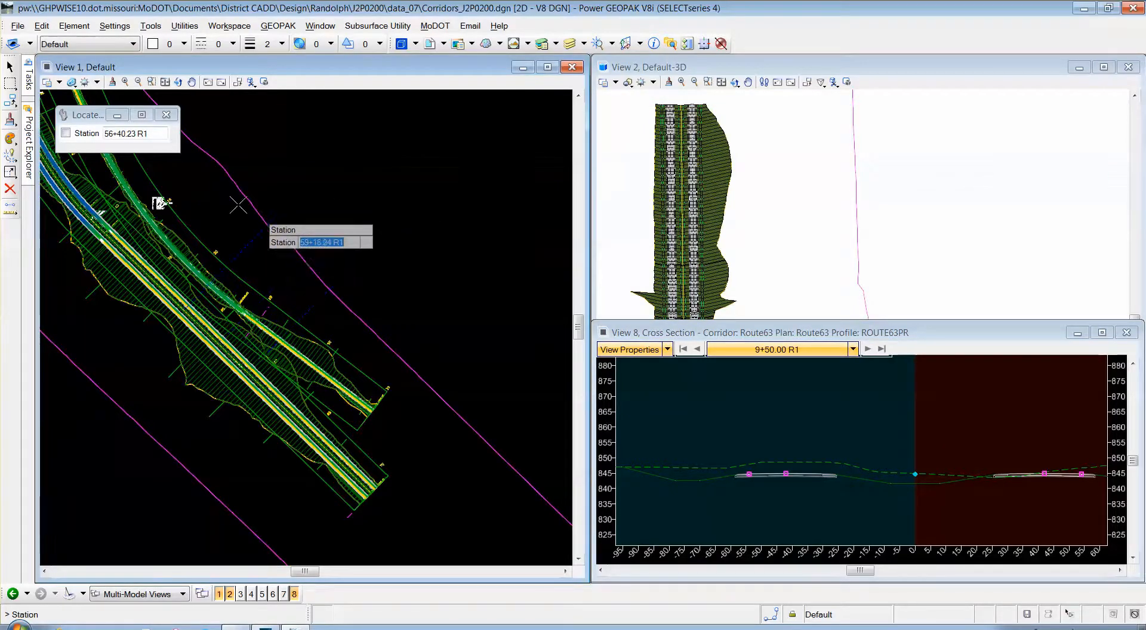
pyautogui.scroll(-3, 357, 253)
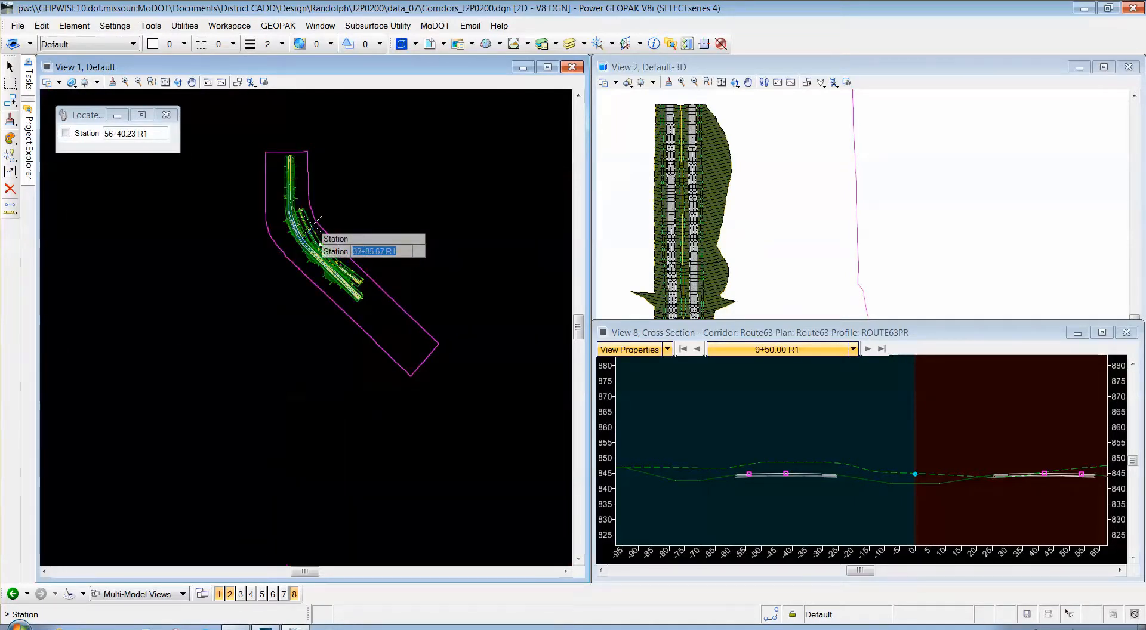
pyautogui.scroll(3, 315, 222)
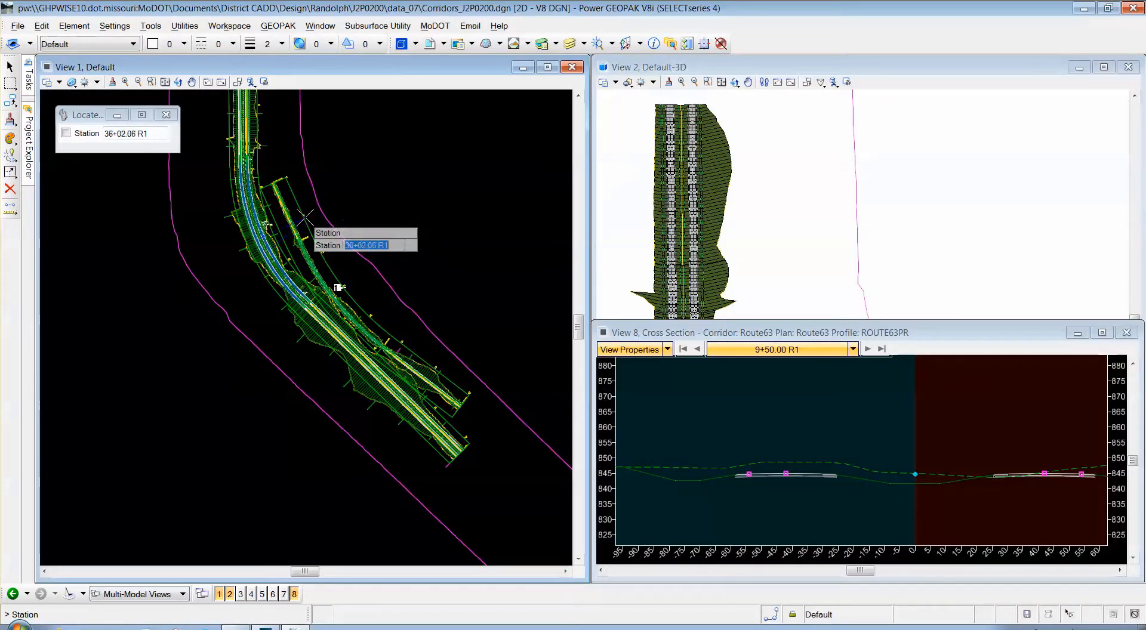
pyautogui.scroll(2, 305, 218)
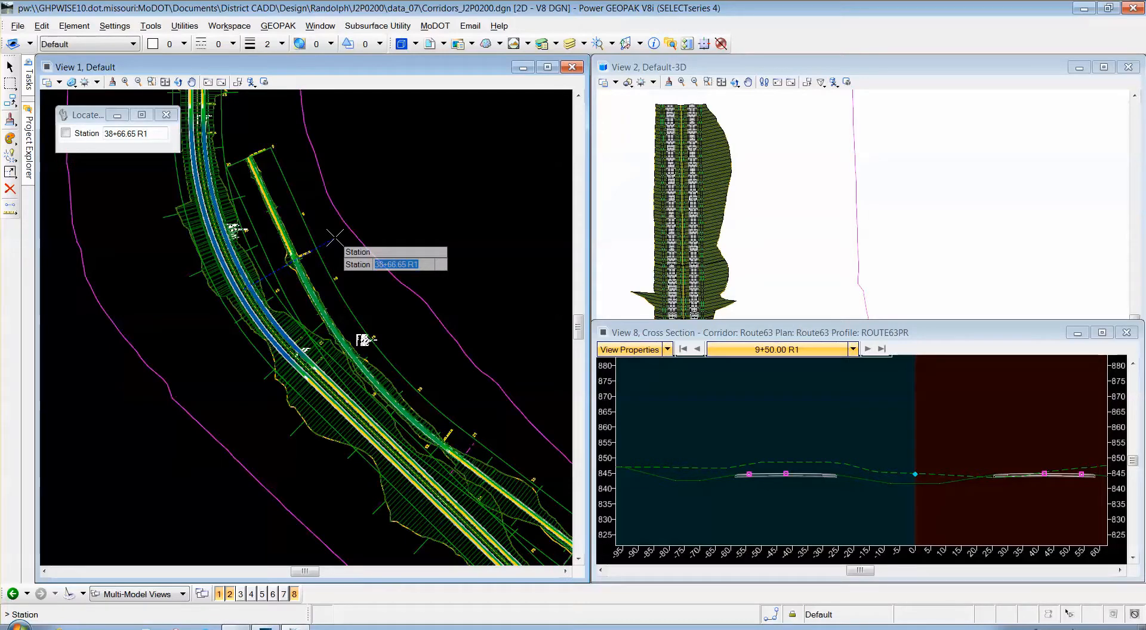
pyautogui.click(335, 237)
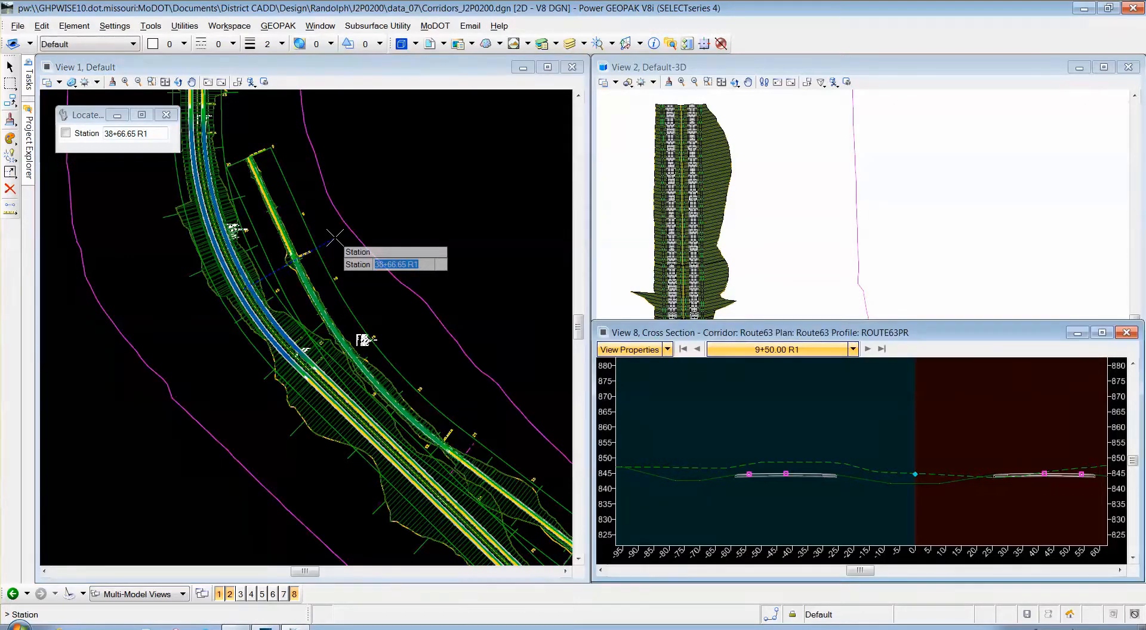
pyautogui.click(333, 239)
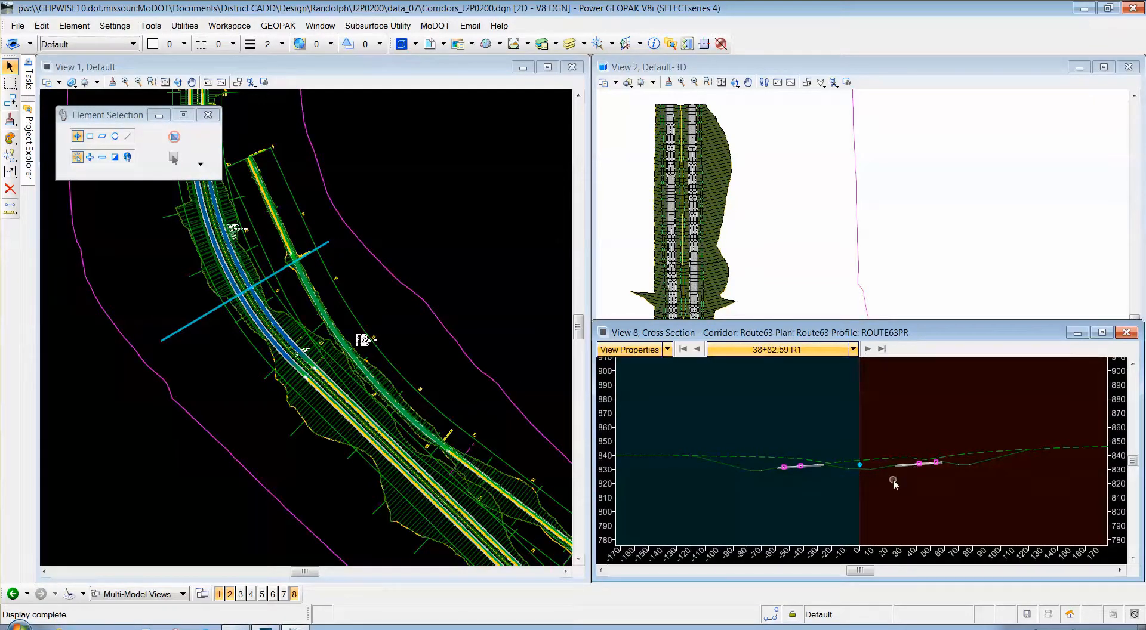
# Examine the superelevated pavement slopes of both Route63 roadways in the cross section view
pyautogui.scroll(2, 826, 468)
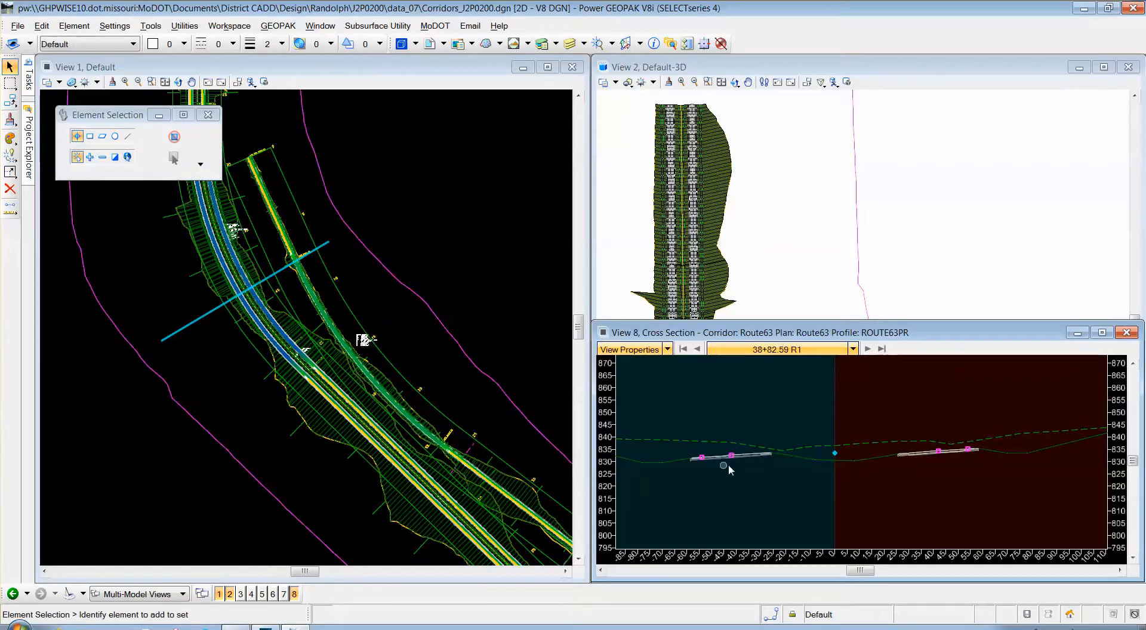
pyautogui.scroll(2, 727, 462)
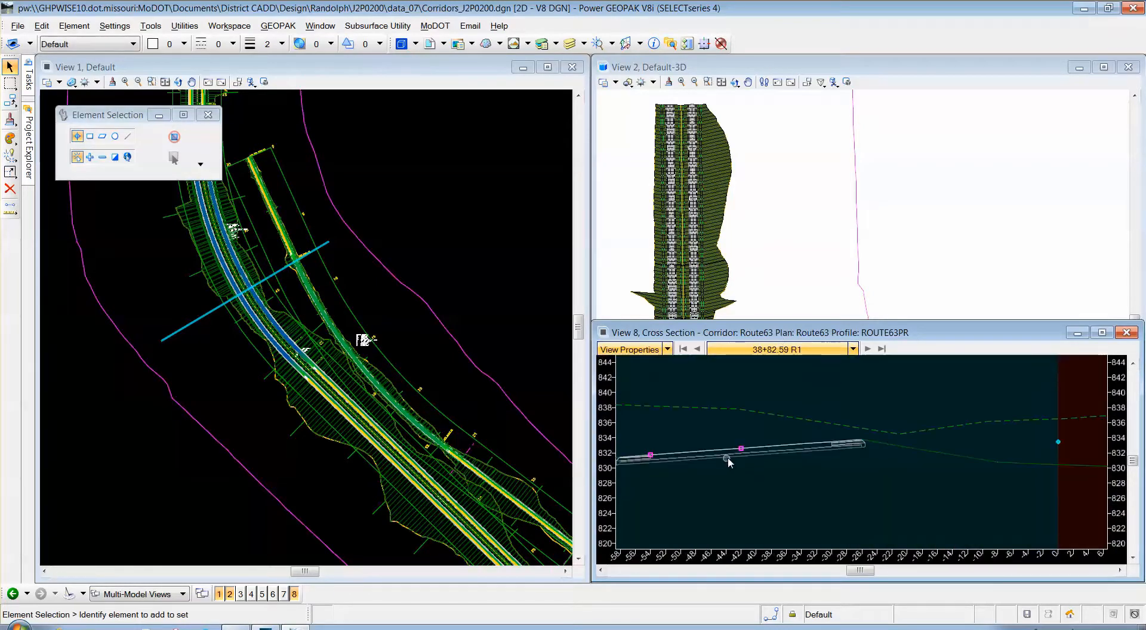
pyautogui.scroll(-5, 776, 459)
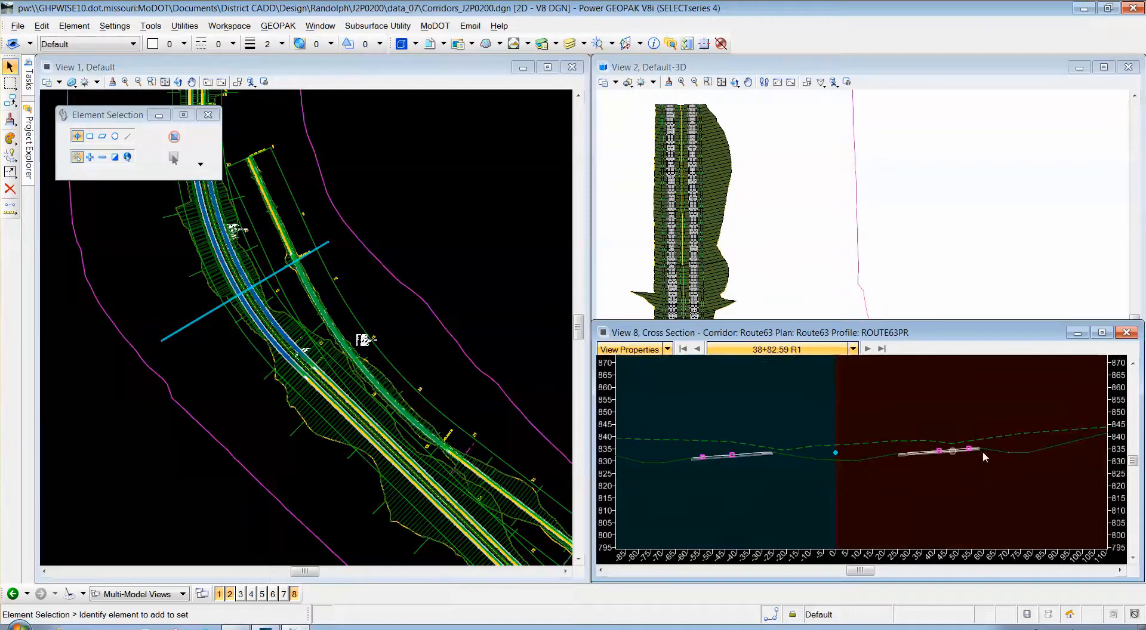
pyautogui.scroll(3, 979, 450)
pyautogui.moveTo(949, 438)
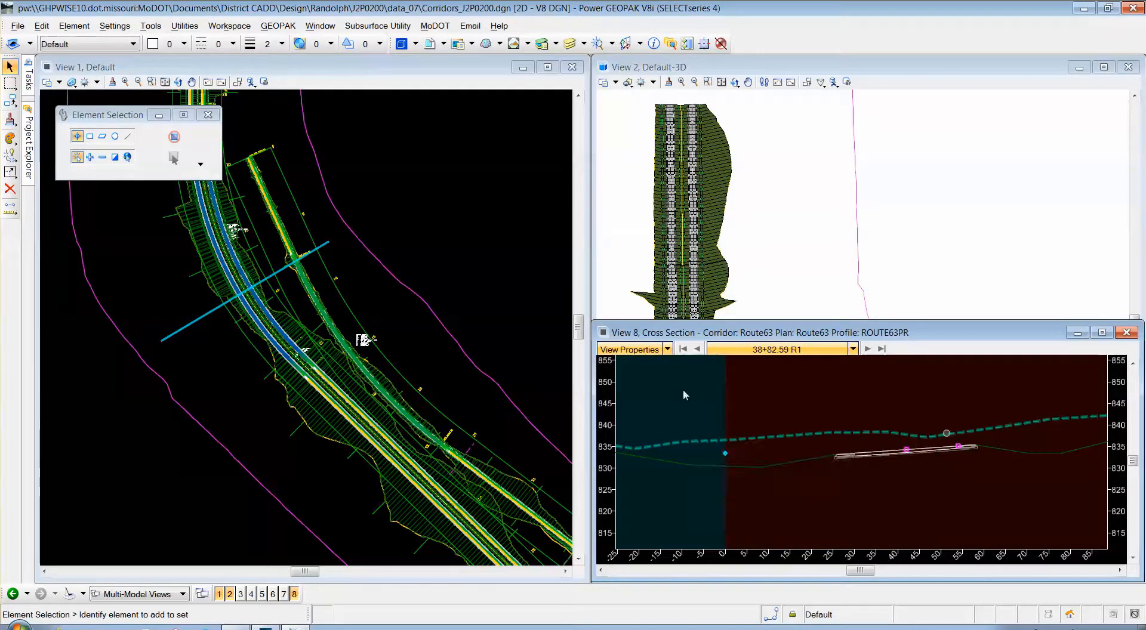
# Update the server copy of Corridors_J2P0200.dgn
pyautogui.click(18, 25)
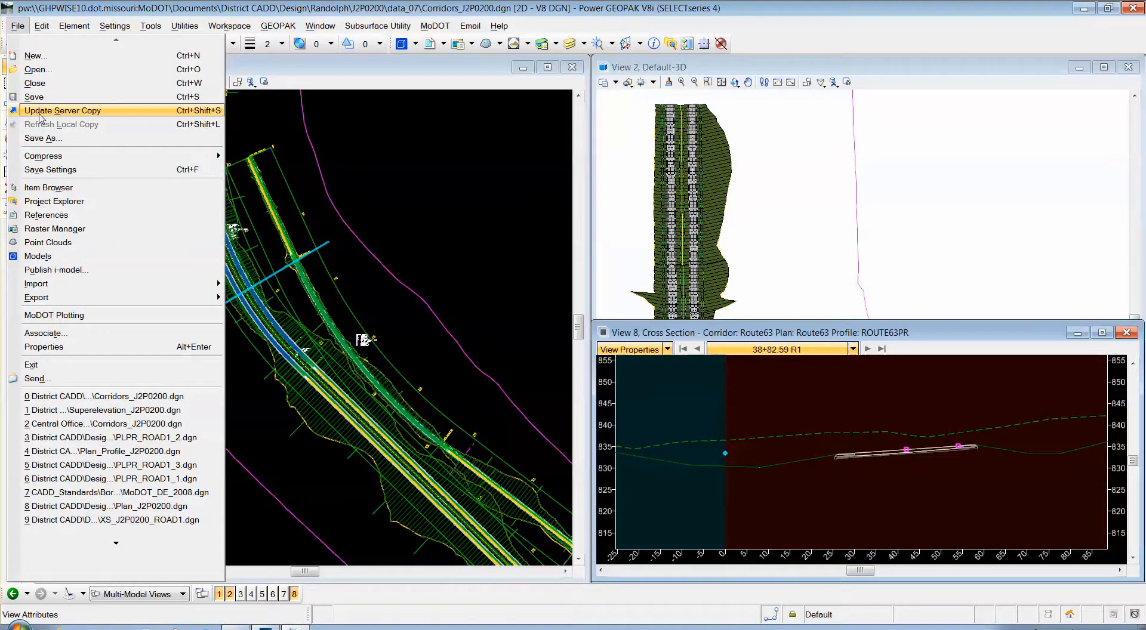
pyautogui.click(39, 112)
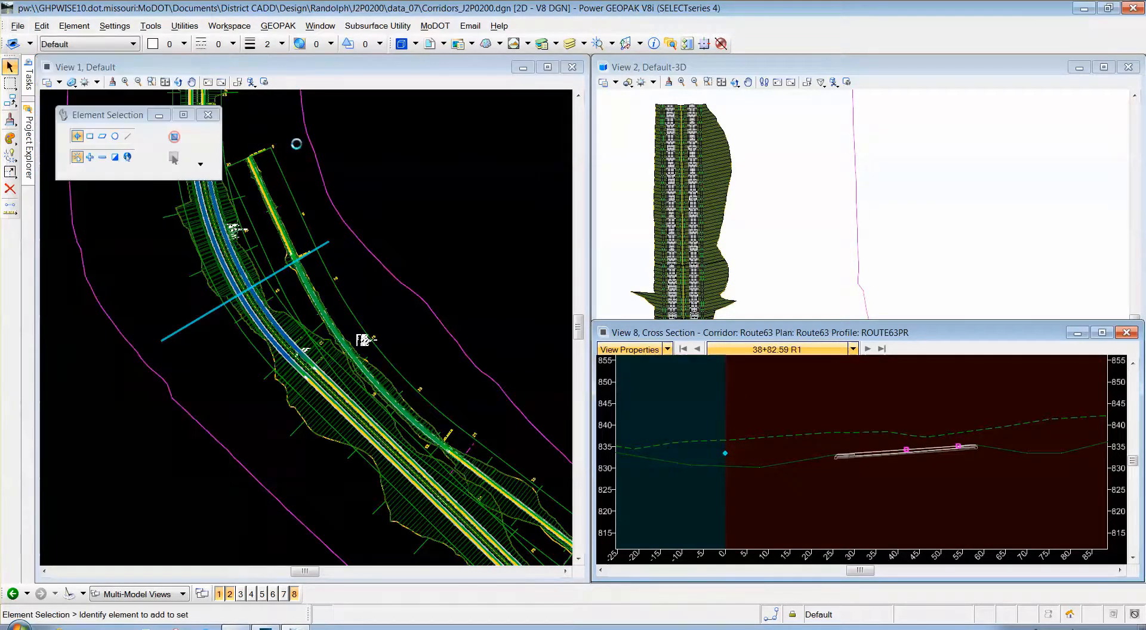